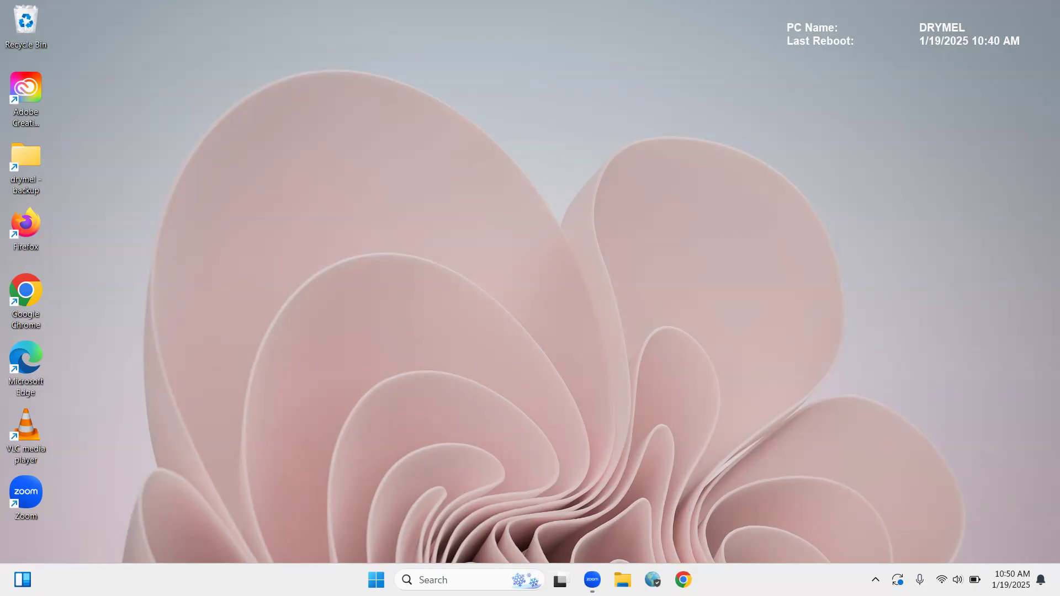
Open the taskbar settings from the taskbar, maximize the Settings window, and close it.
right_click(282, 580)
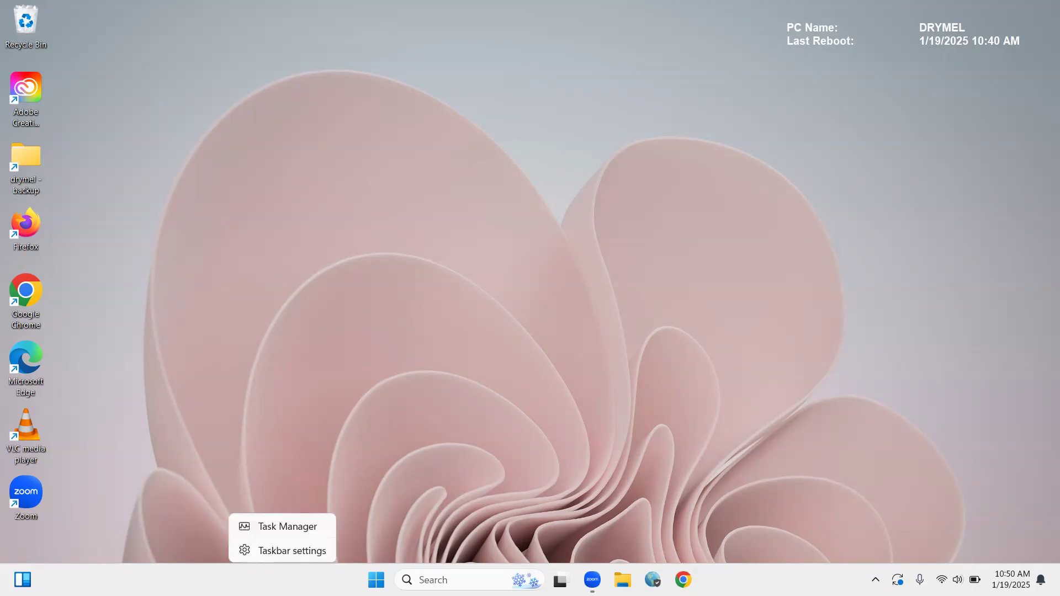
click(281, 552)
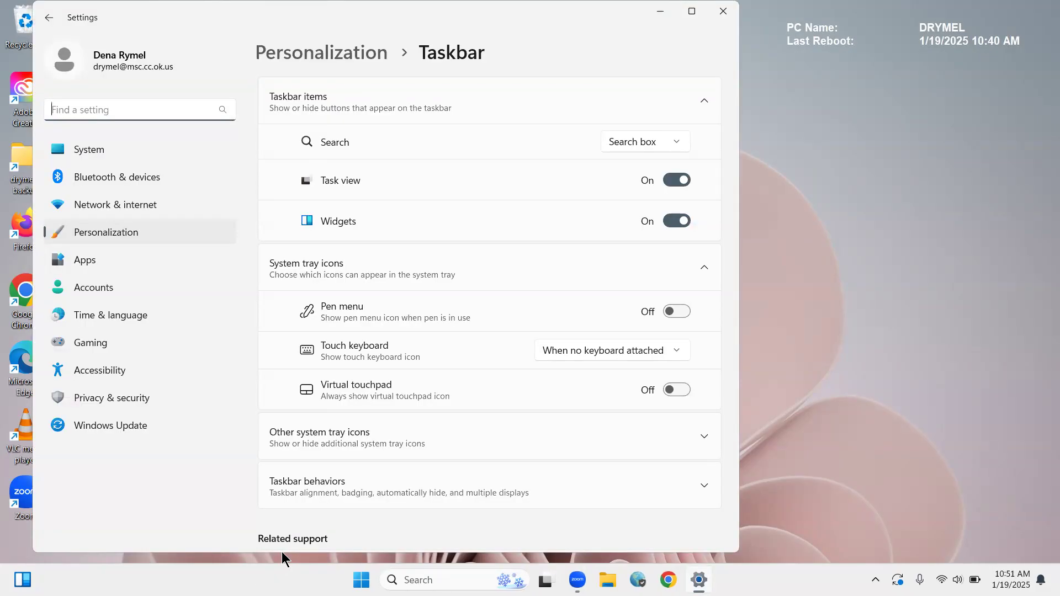
key(super+Up)
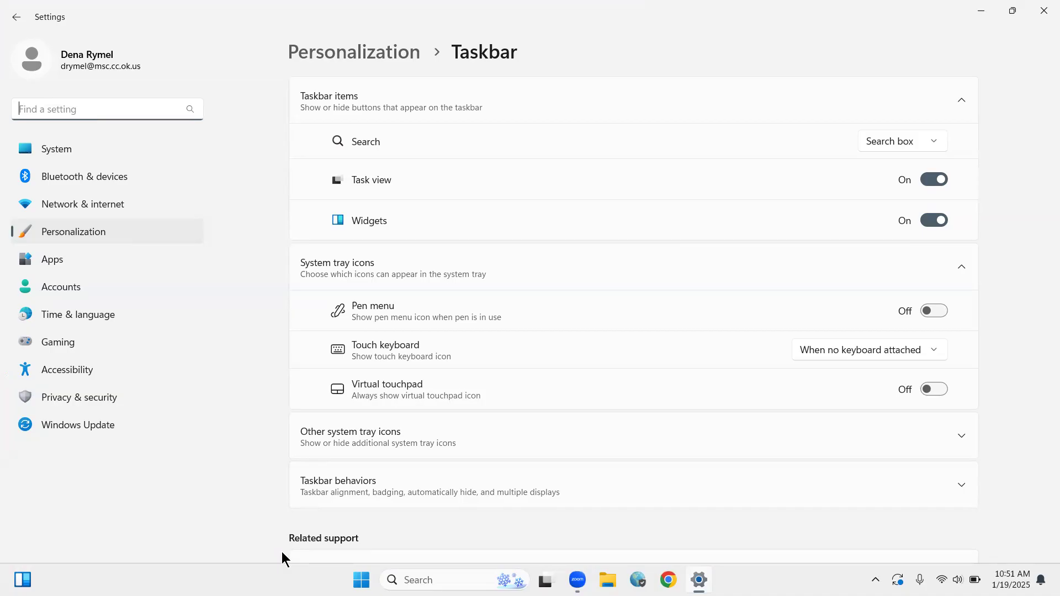
click(1041, 10)
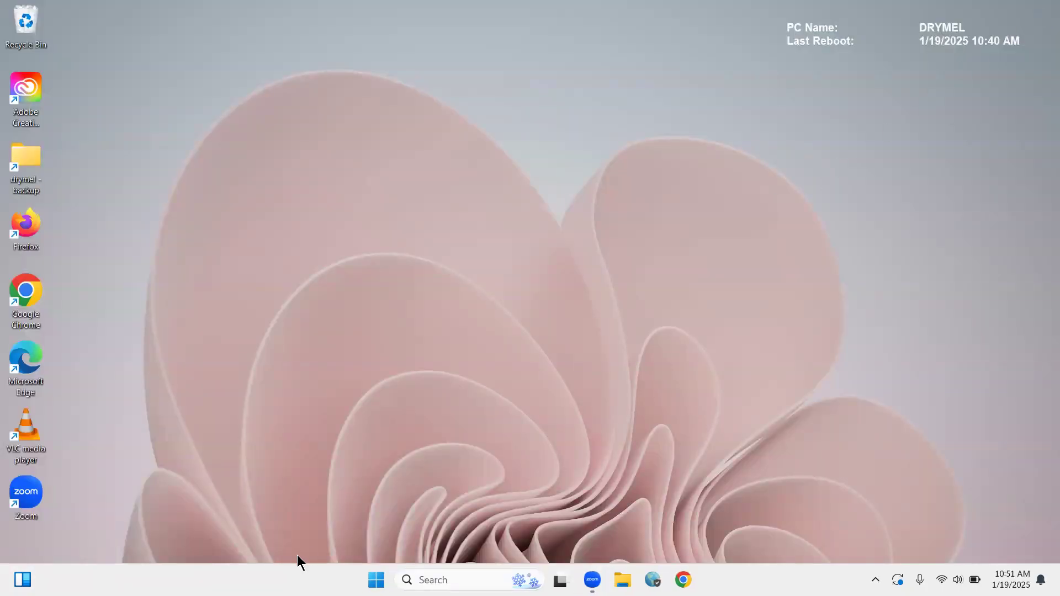
Reopen the taskbar settings, go to Personalization, and look through the Background page's options before returning to the Personalization page.
right_click(294, 573)
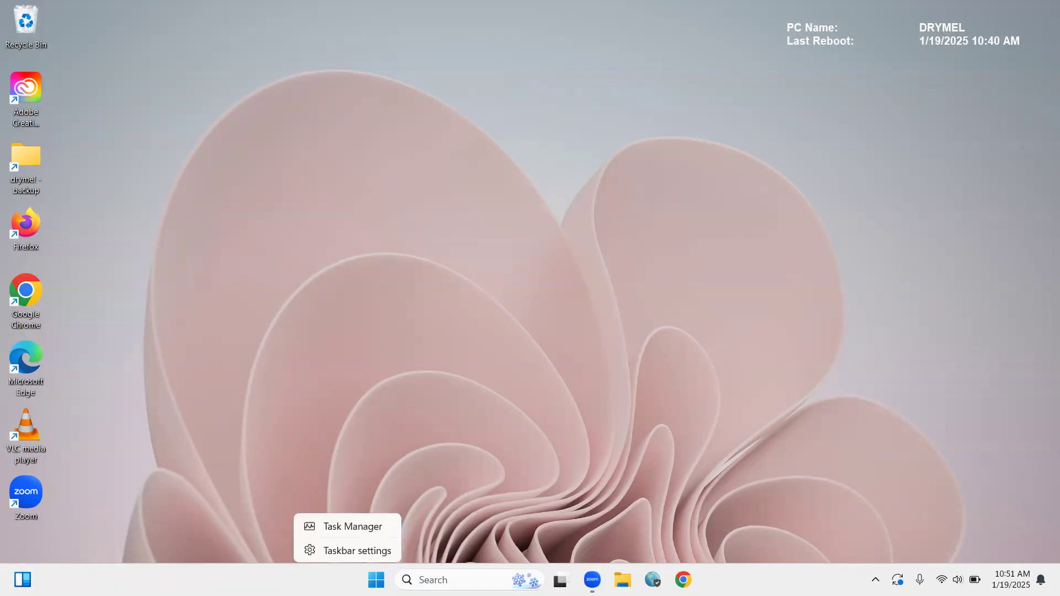
click(342, 545)
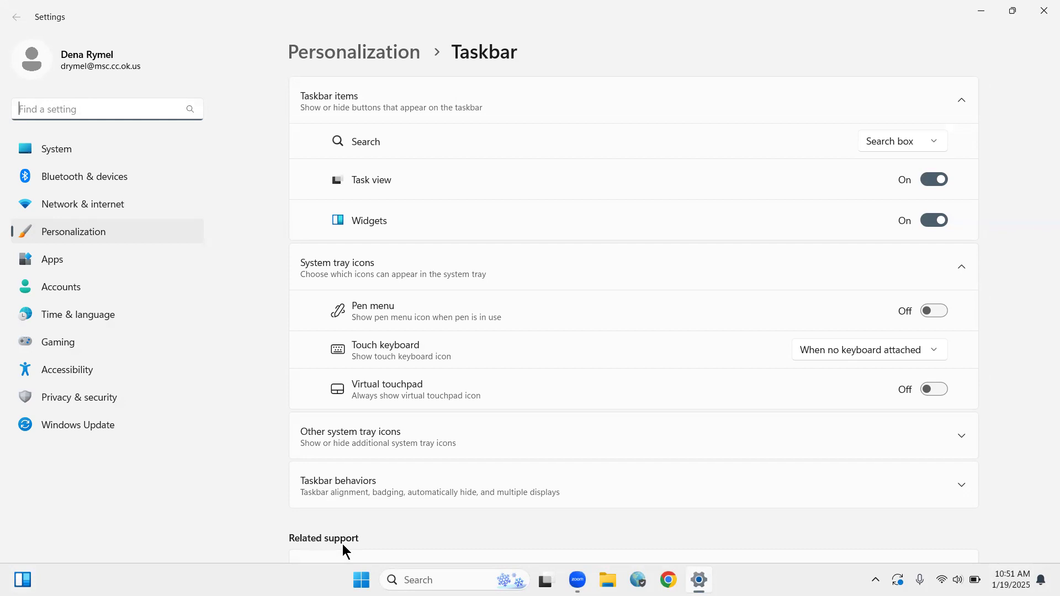
click(74, 232)
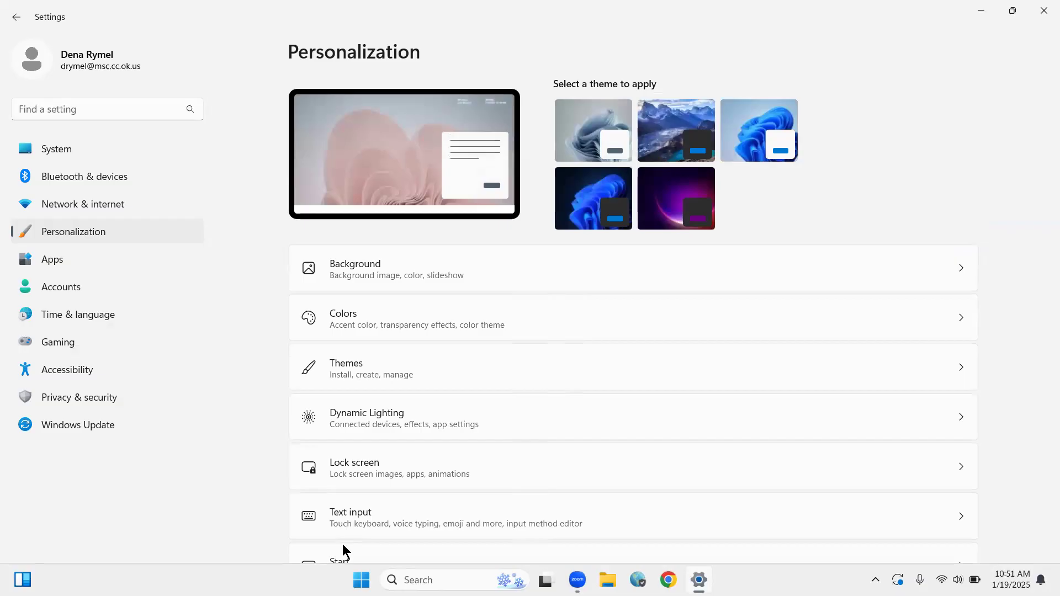
click(387, 268)
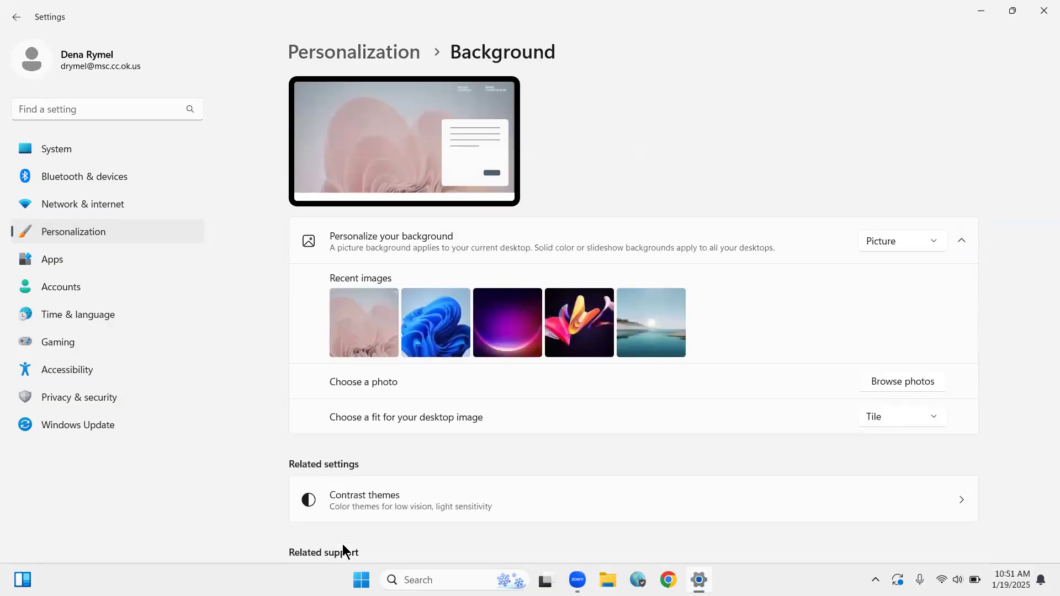
scroll(342, 545, down, 3)
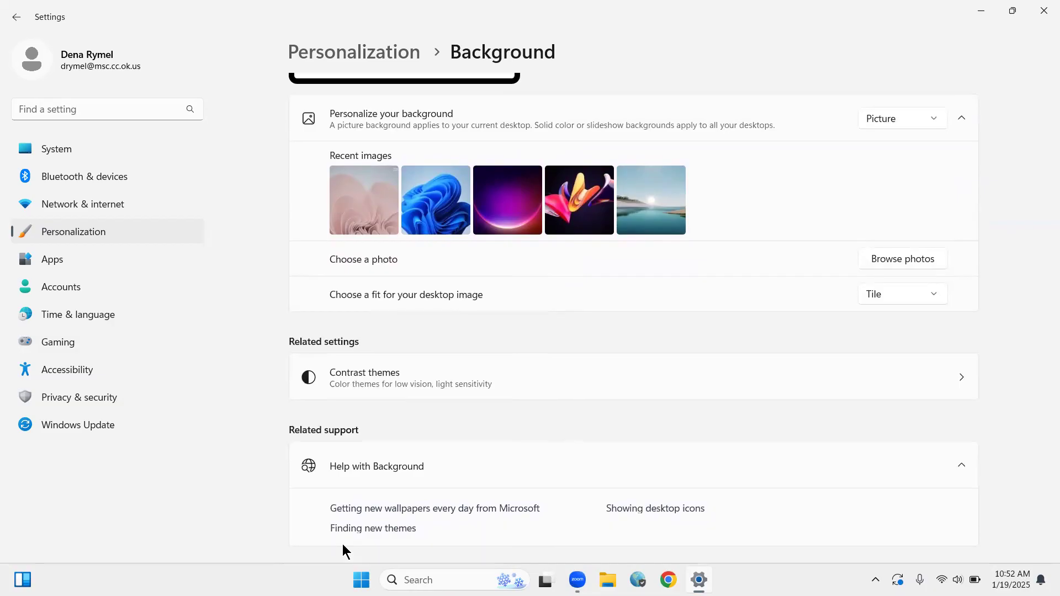
scroll(343, 545, down, 1)
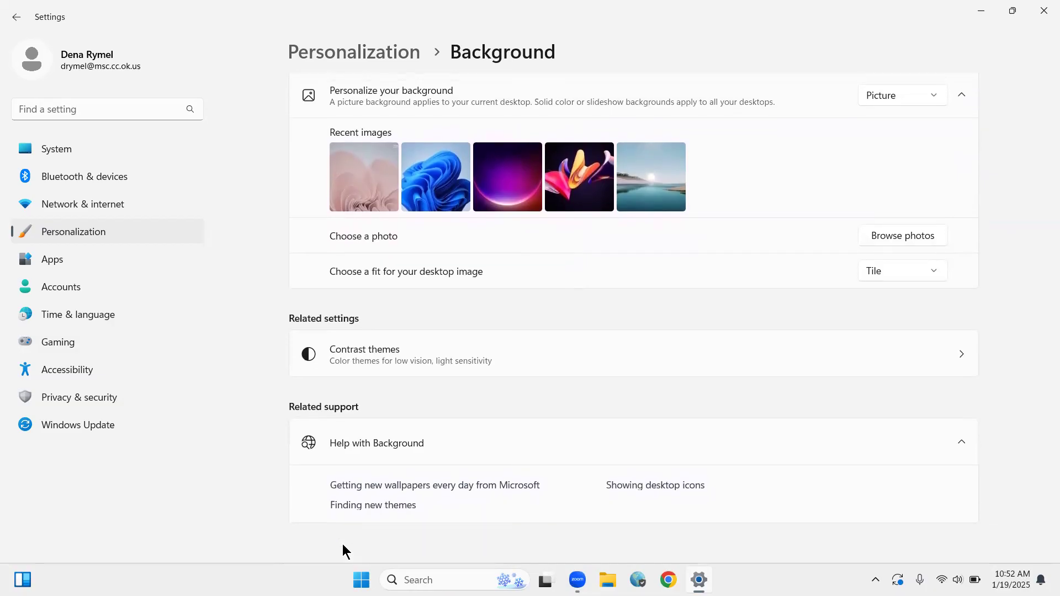
scroll(343, 544, up, 3)
scroll(343, 545, up, 2)
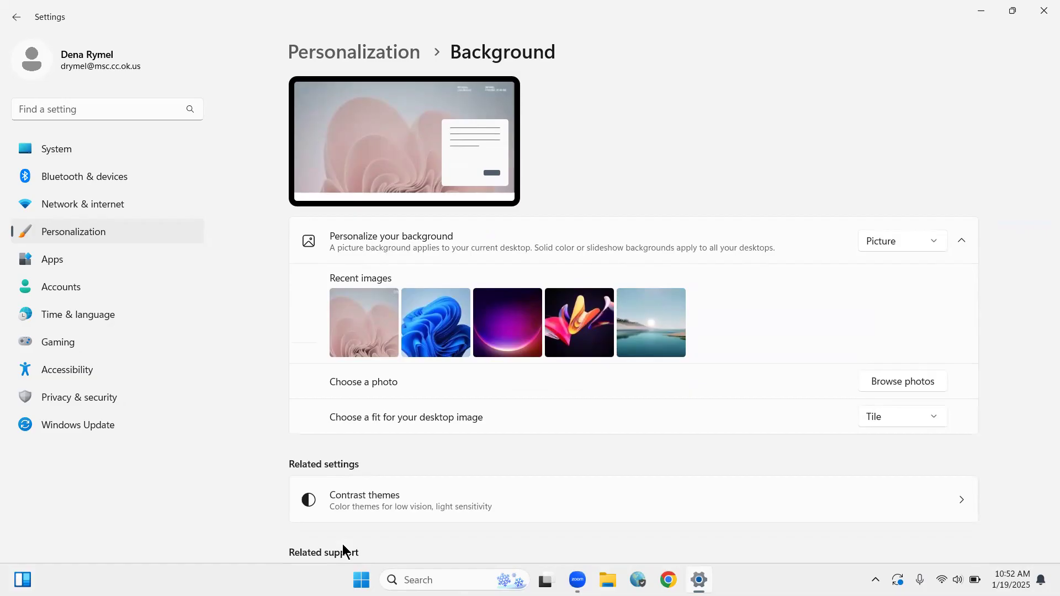
key(alt+Left)
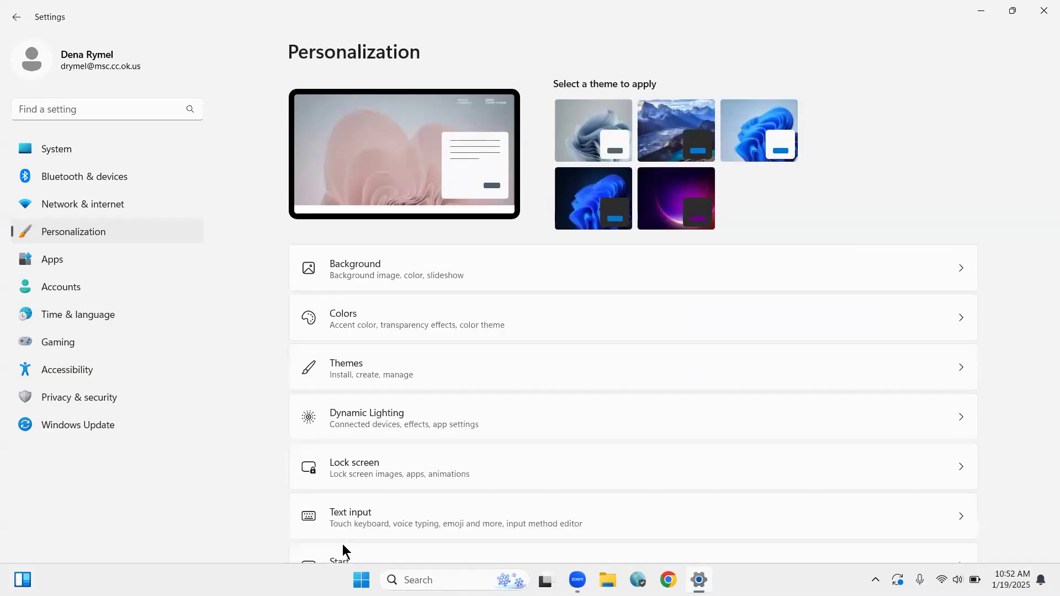
Find and open the Taskbar page from the Personalization list, and close Settings.
scroll(342, 545, down, 3)
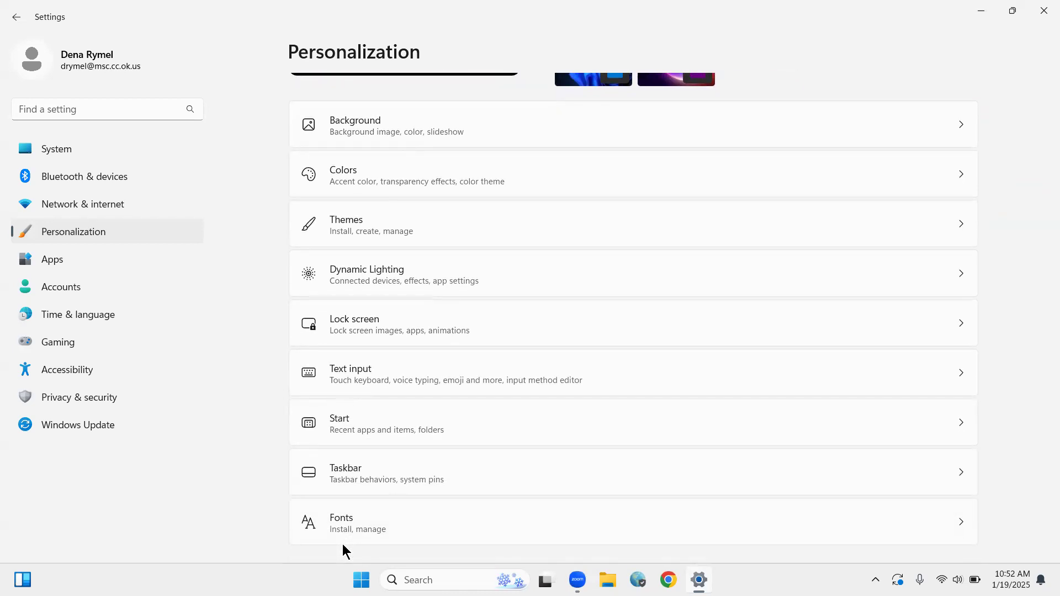
scroll(343, 544, down, 1)
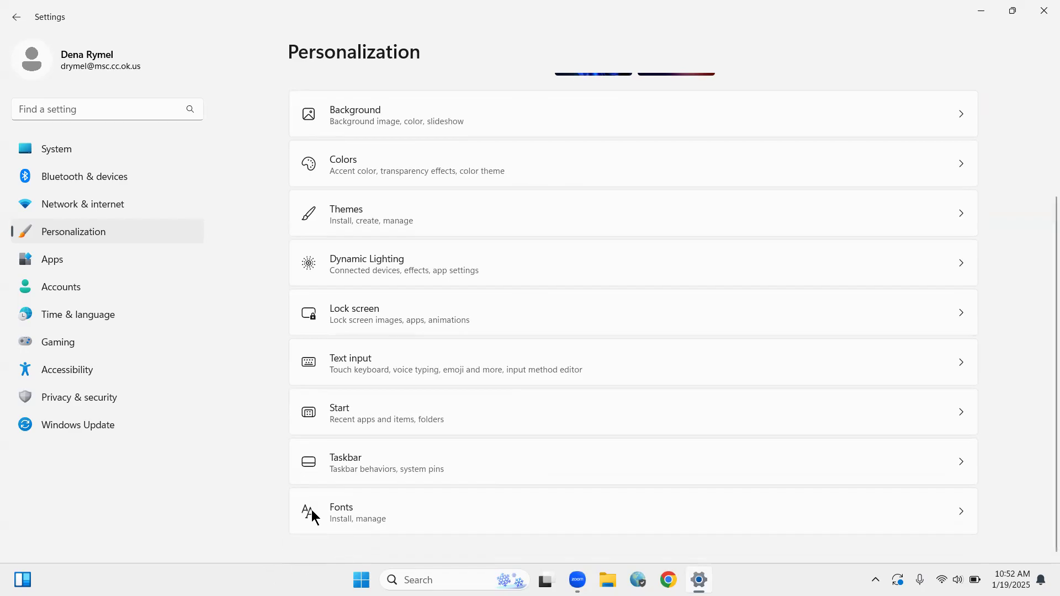
click(355, 469)
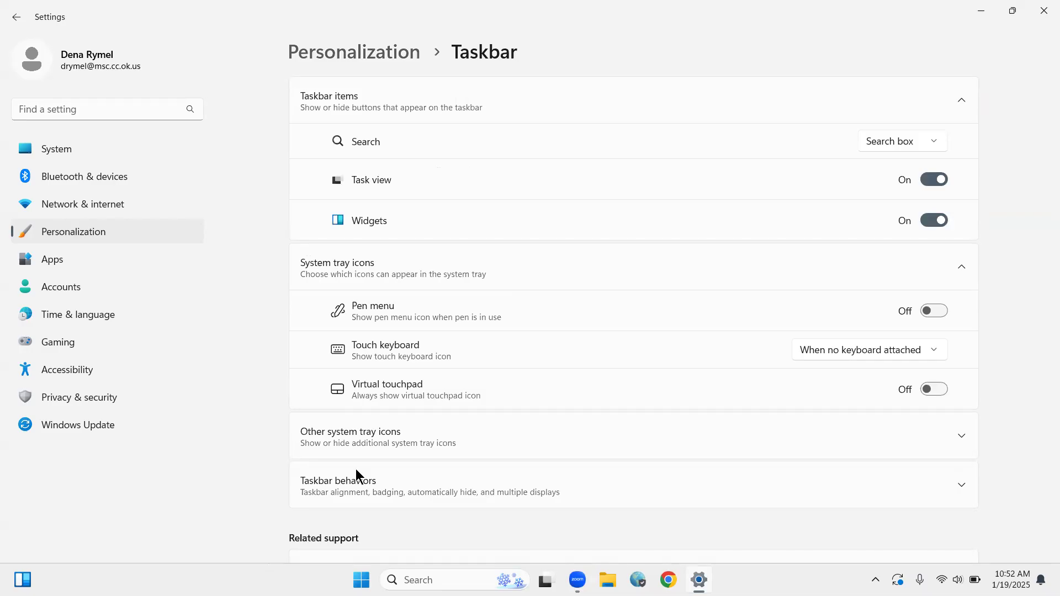
click(1042, 17)
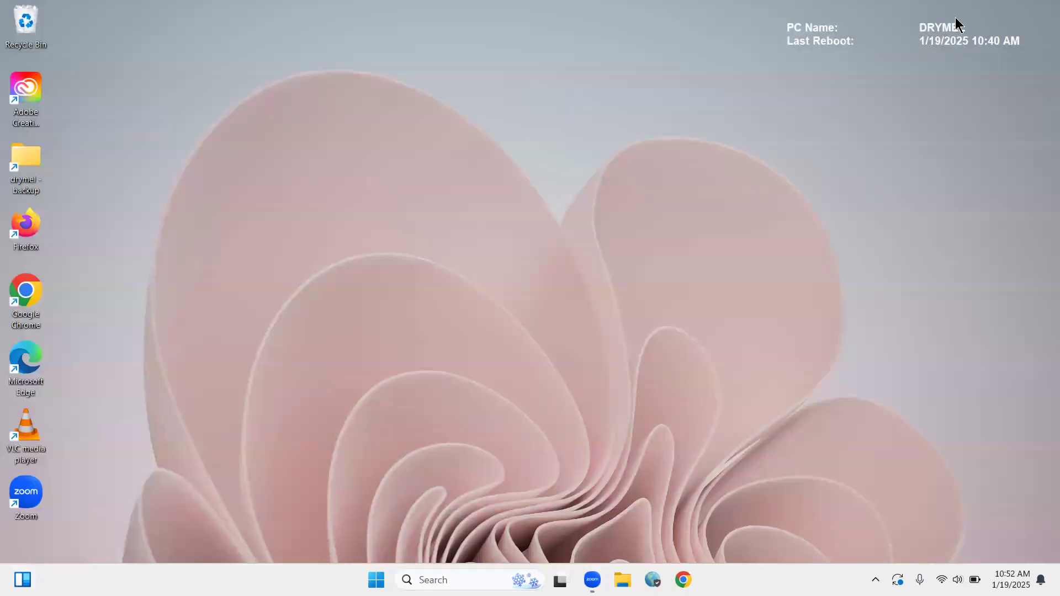
Open the taskbar settings from the taskbar and set the Search item to Hide.
right_click(260, 572)
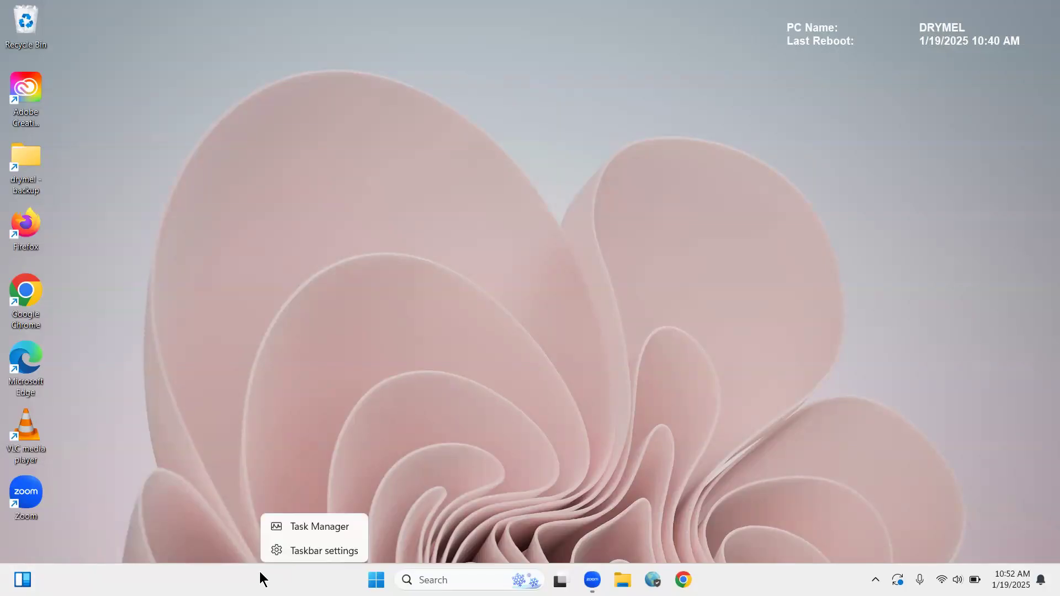
click(295, 545)
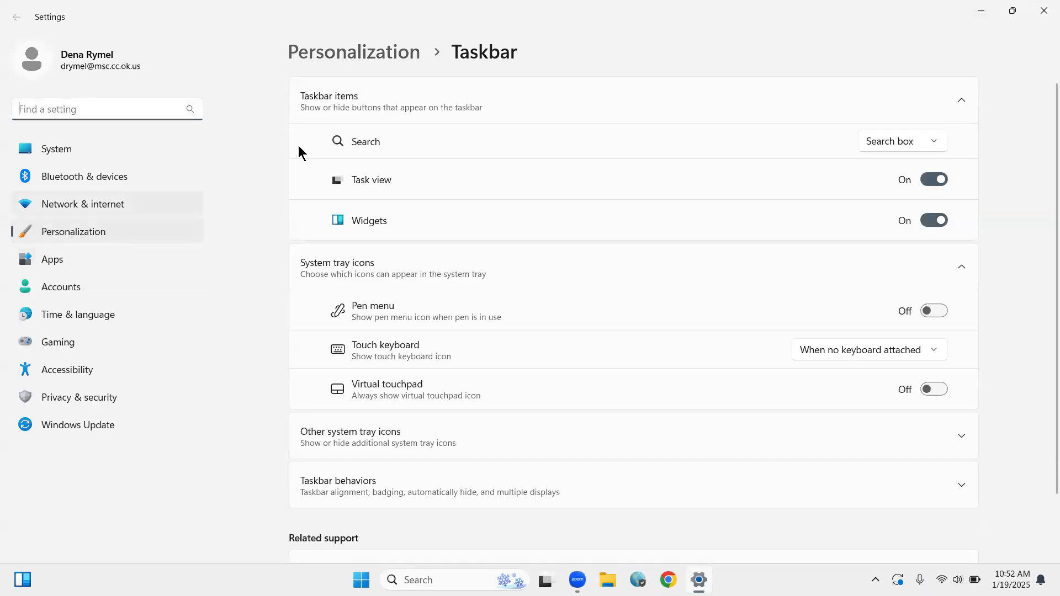
click(366, 55)
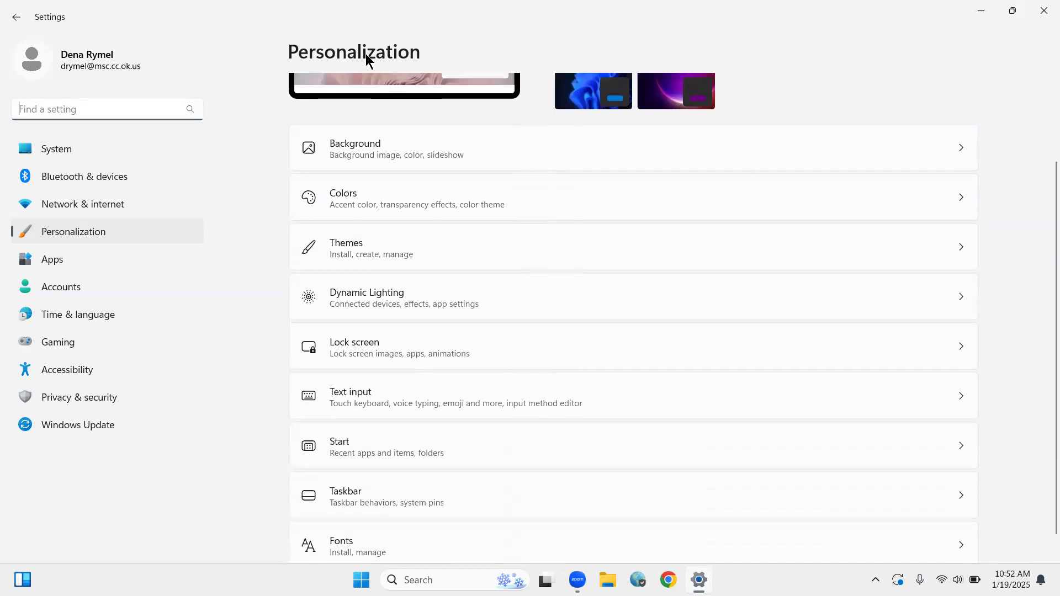
key(alt+Left)
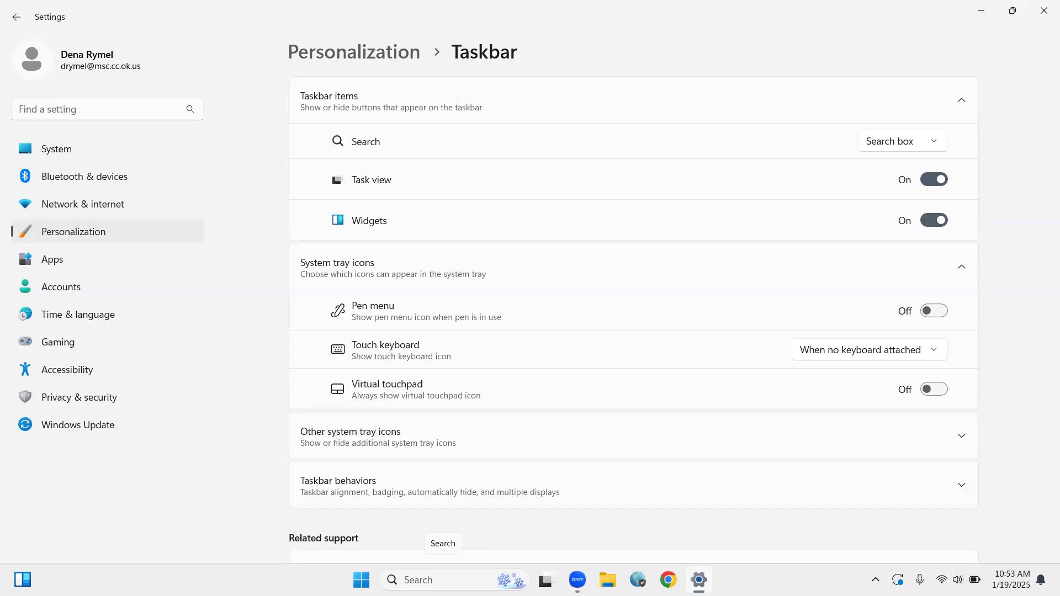
click(903, 141)
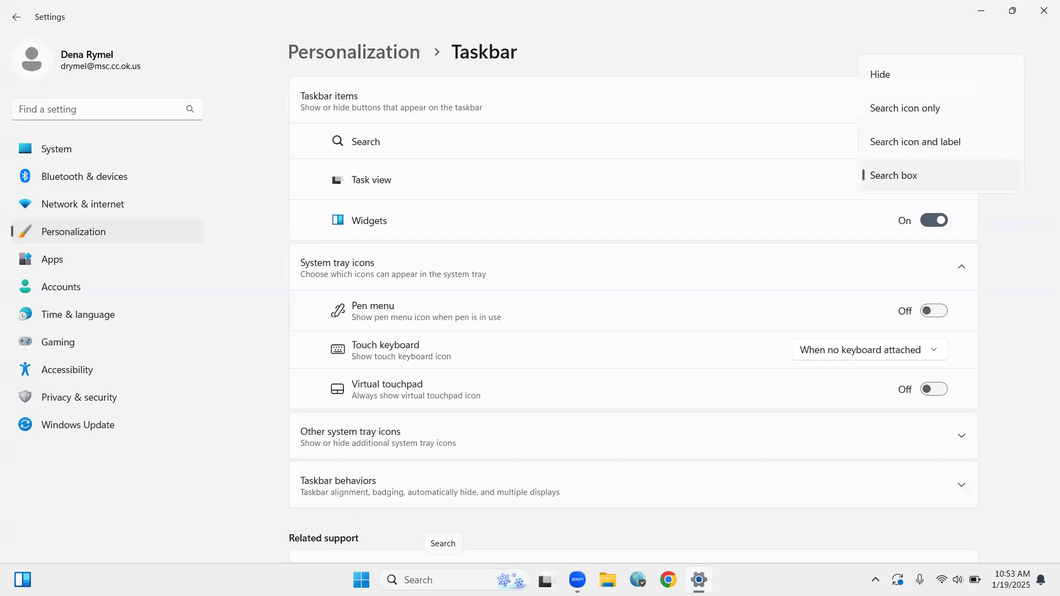
click(880, 74)
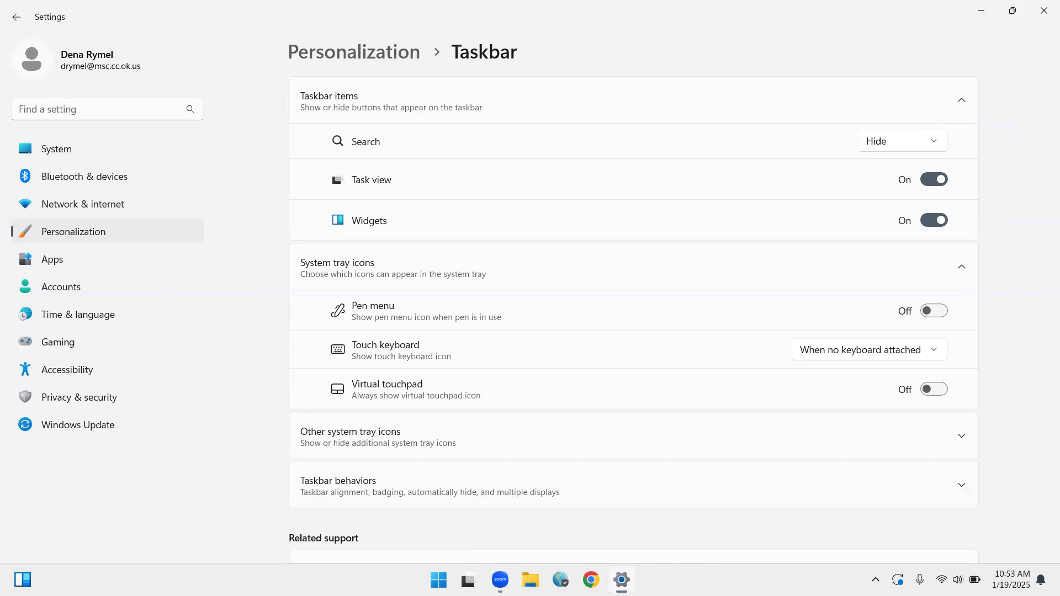
Toggle the Task view taskbar item off and on to compare, leaving it turned off.
click(934, 179)
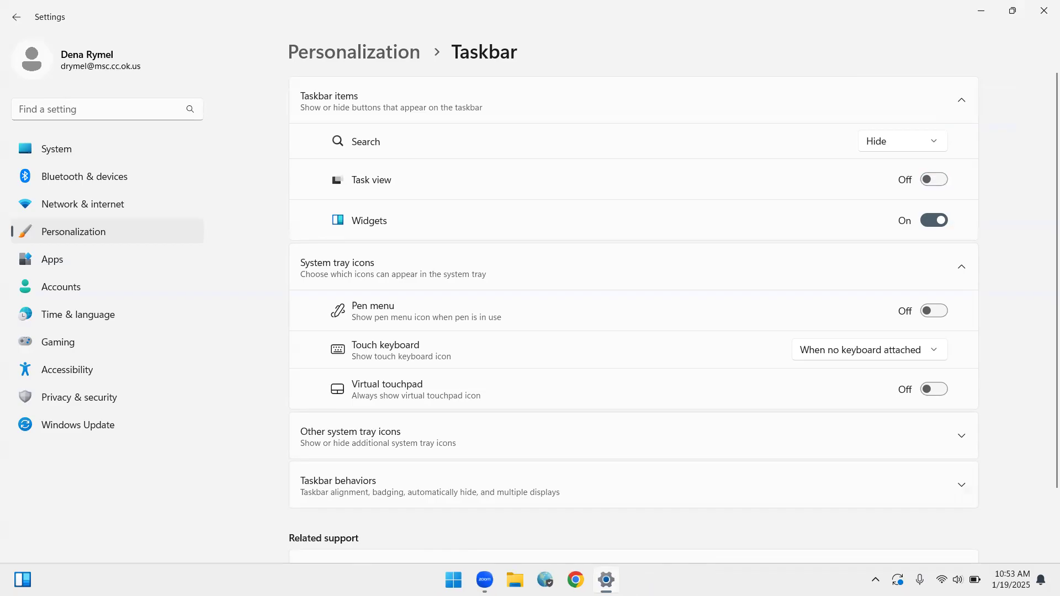
click(934, 179)
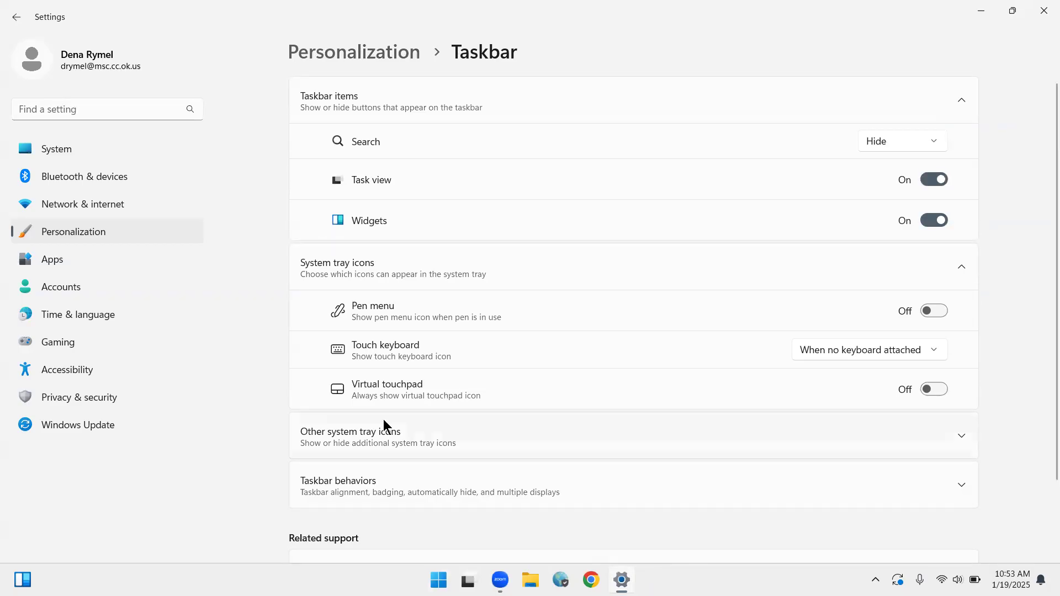
mouse_move(468, 580)
key(space)
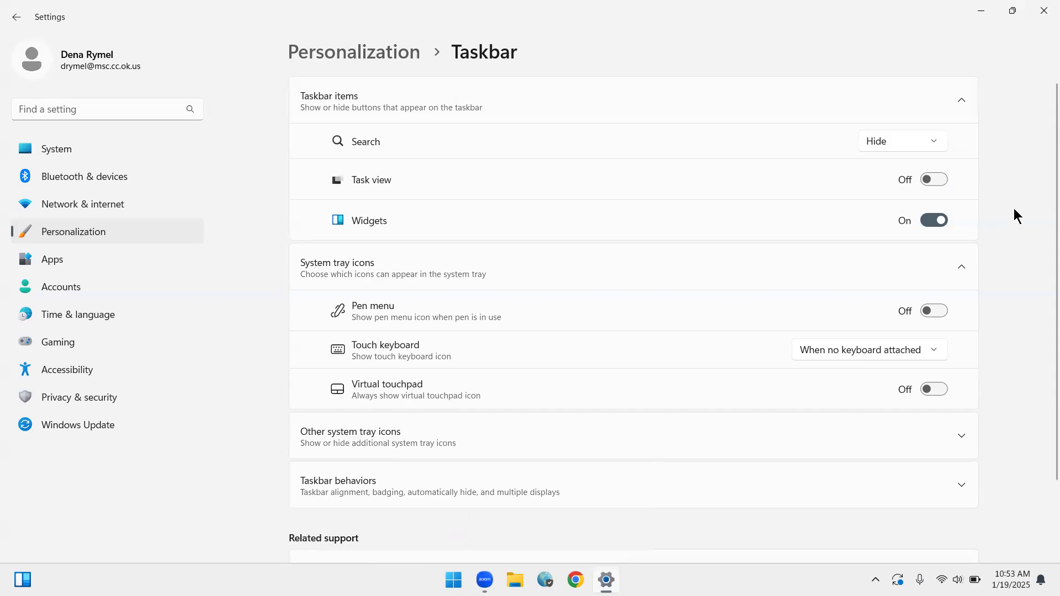
key(space)
key(space)
Open the widgets board, close the Settings window, expand the board to full view, and close it.
click(22, 580)
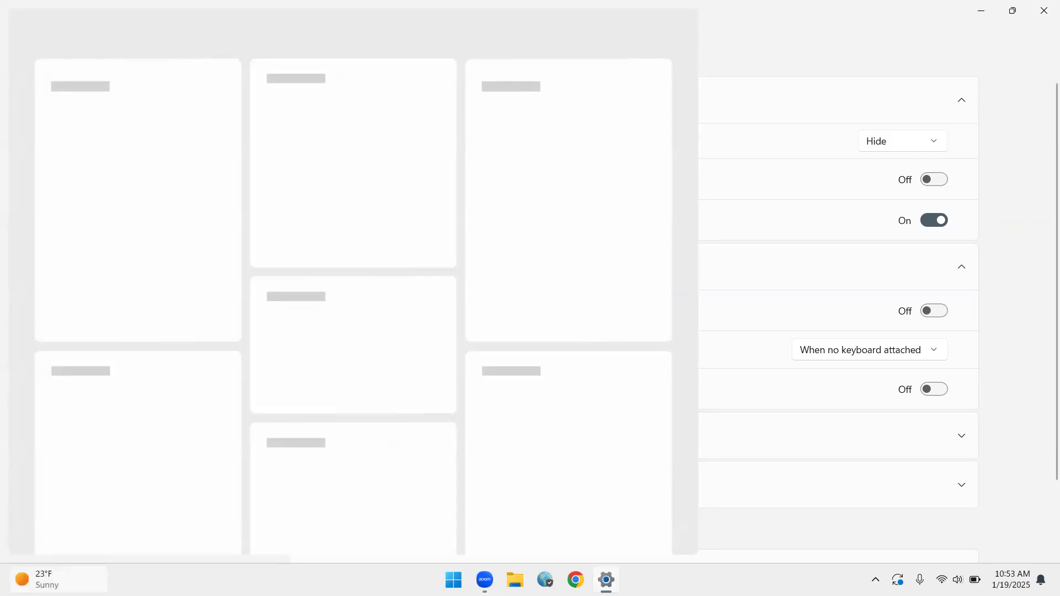
click(1044, 11)
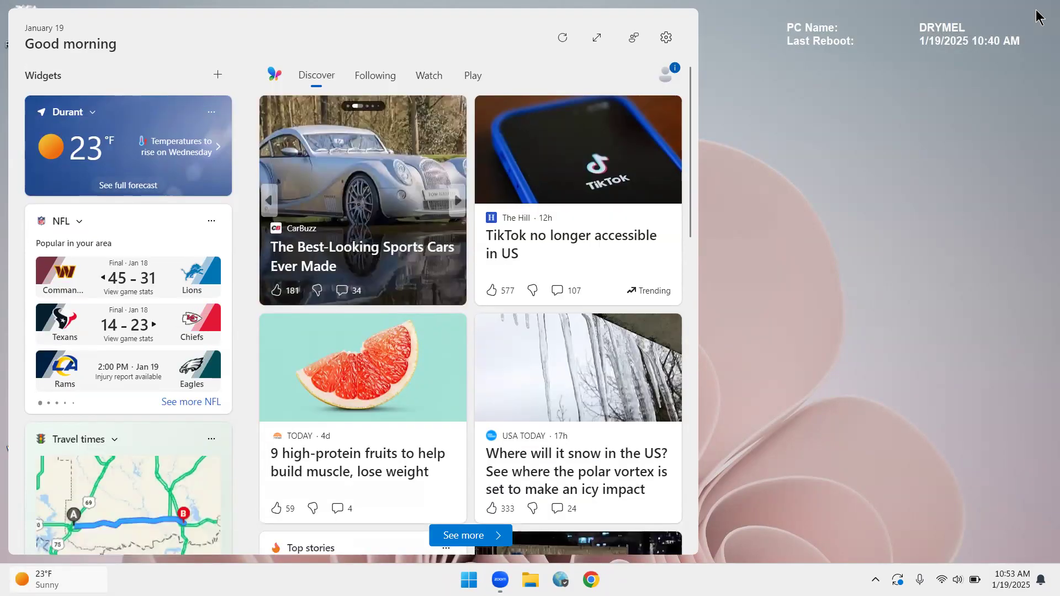
key(Return)
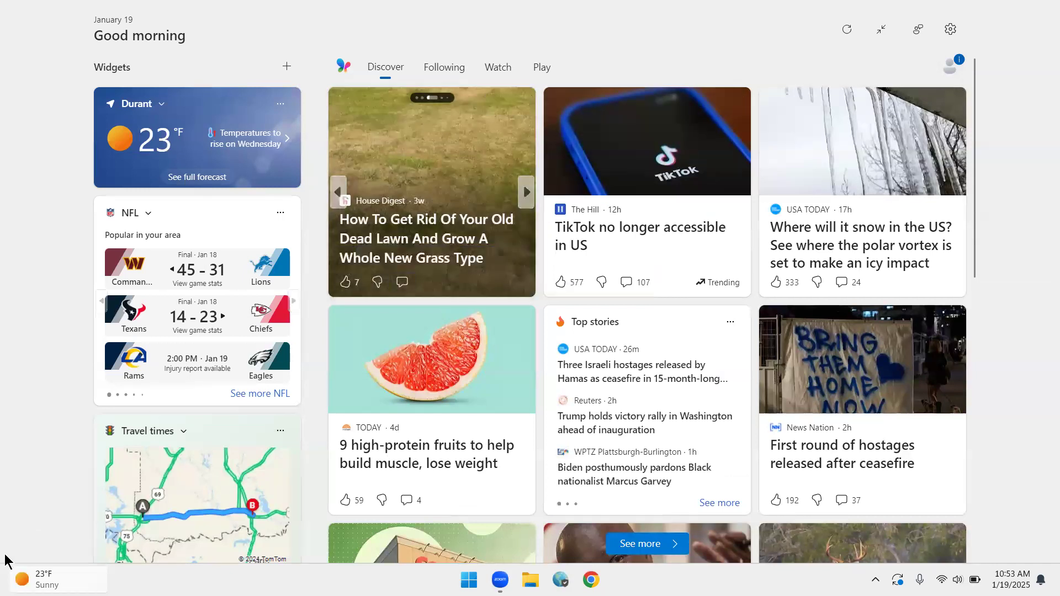
click(33, 579)
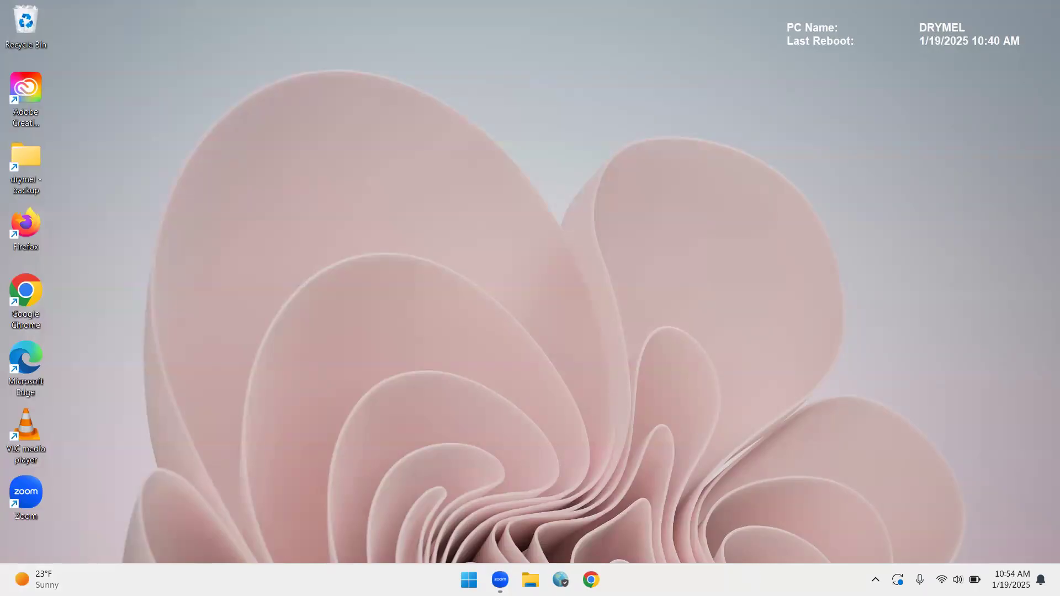
Reopen the taskbar settings and turn off the Widgets taskbar item.
right_click(800, 580)
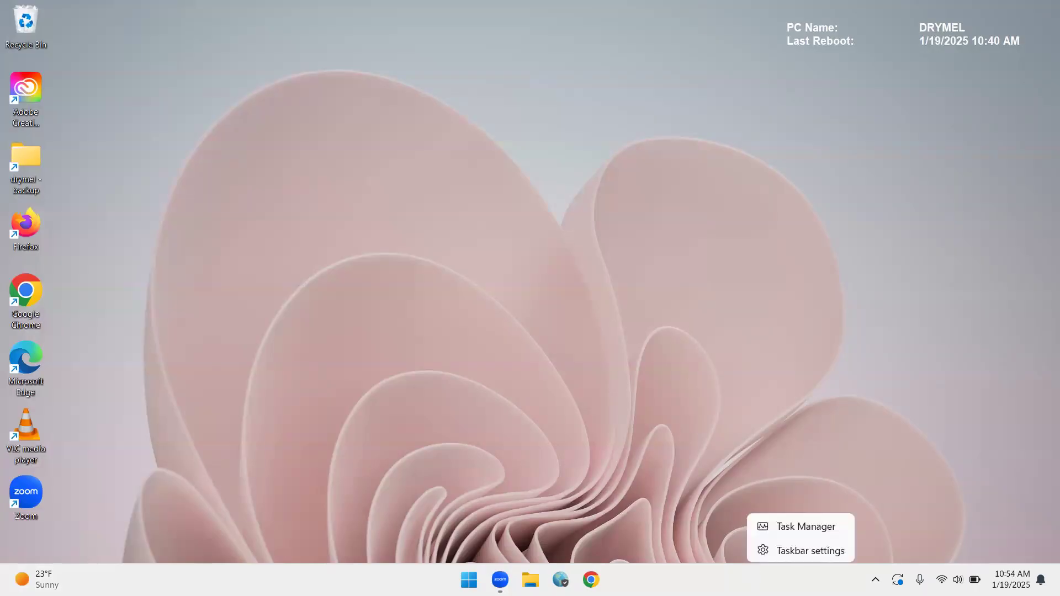
click(800, 551)
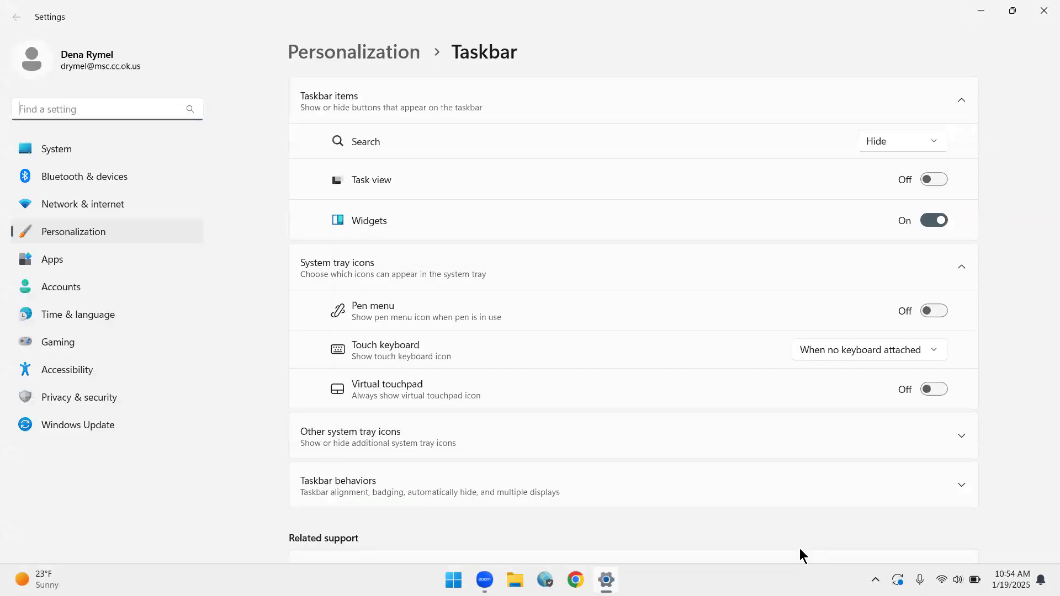
click(934, 220)
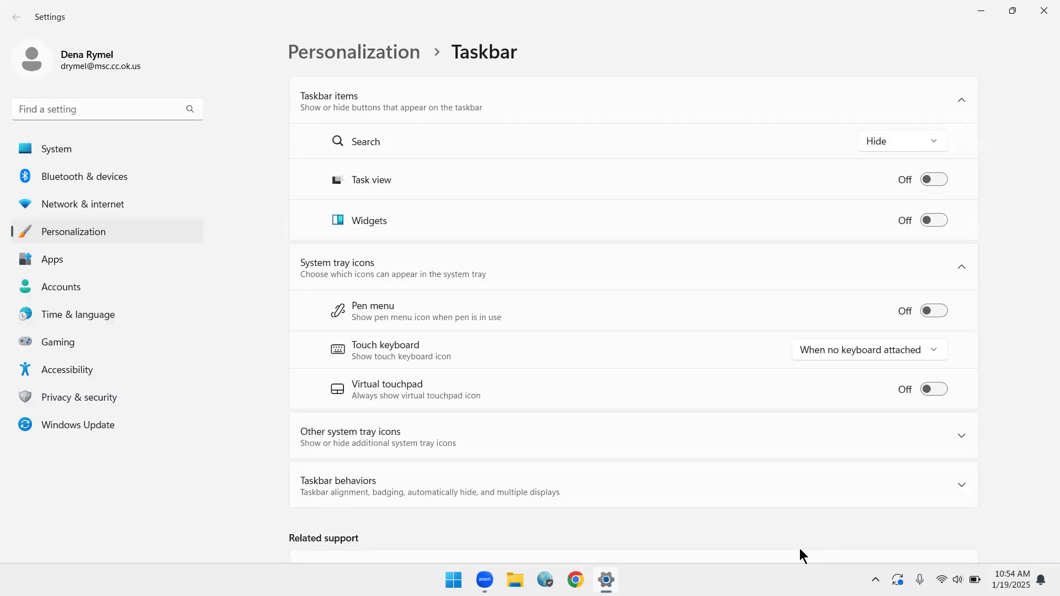
Expand the Taskbar behaviors section and set the taskbar alignment to Left.
scroll(799, 548, down, 3)
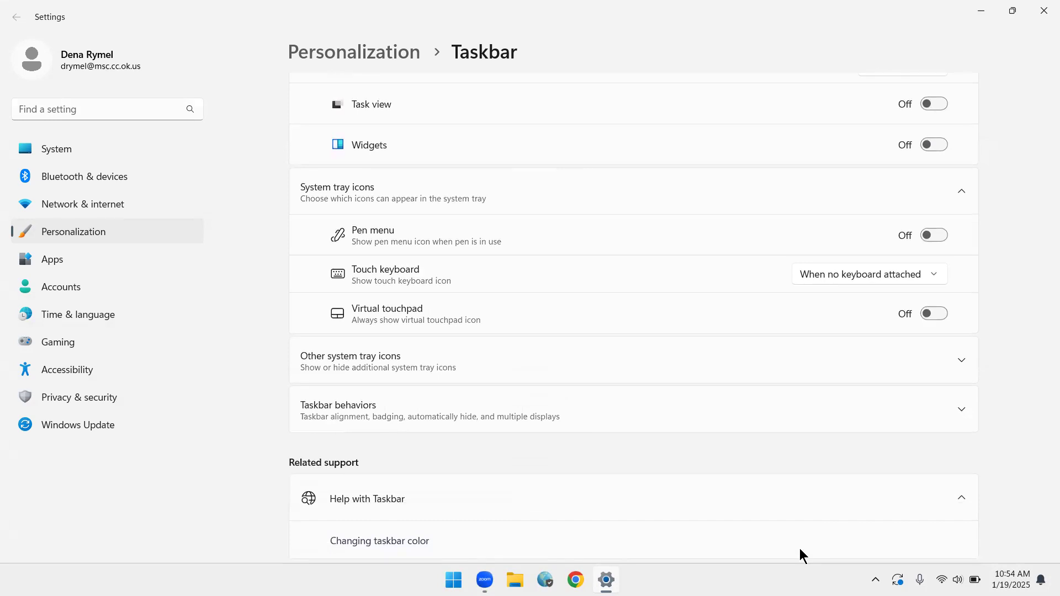
scroll(799, 549, down, 1)
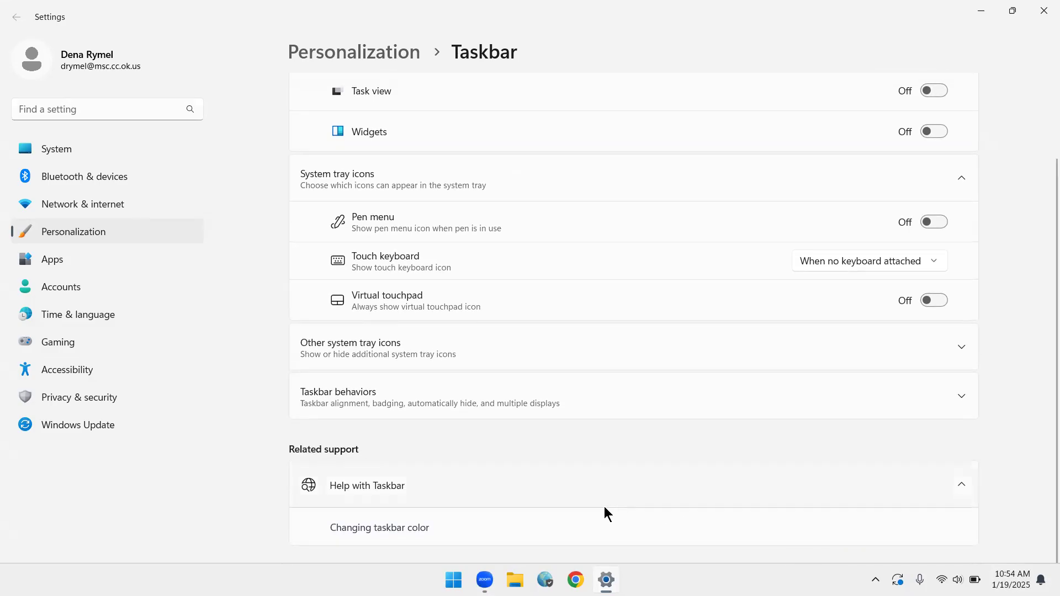
click(362, 392)
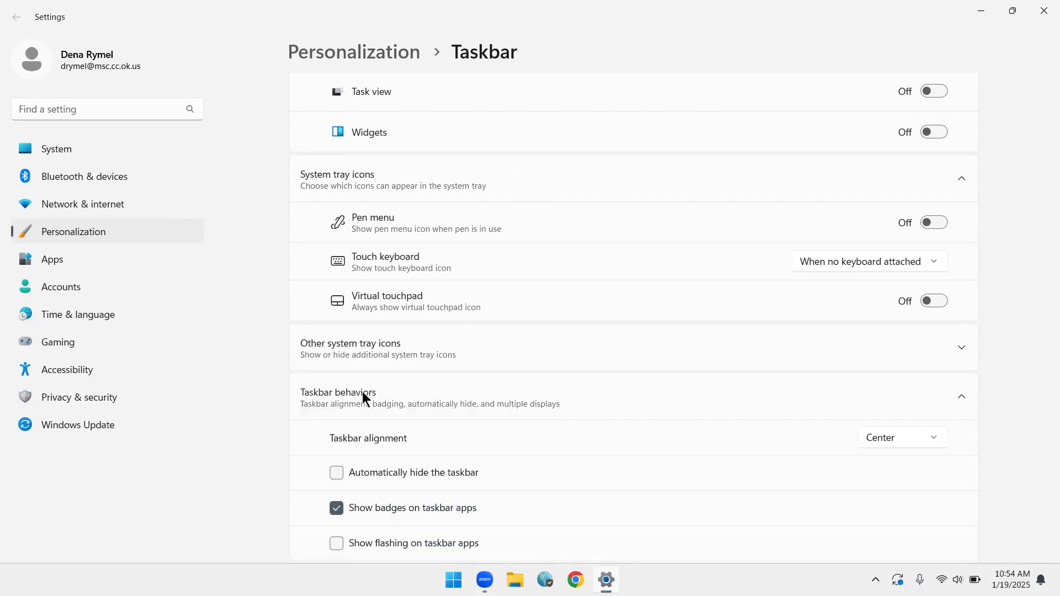
scroll(362, 392, down, 4)
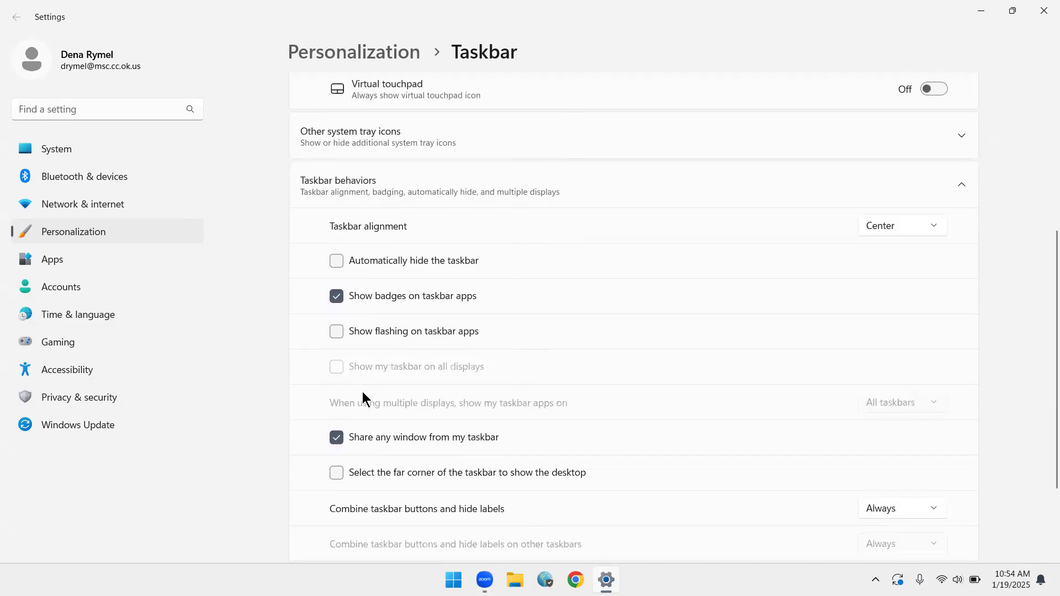
click(918, 223)
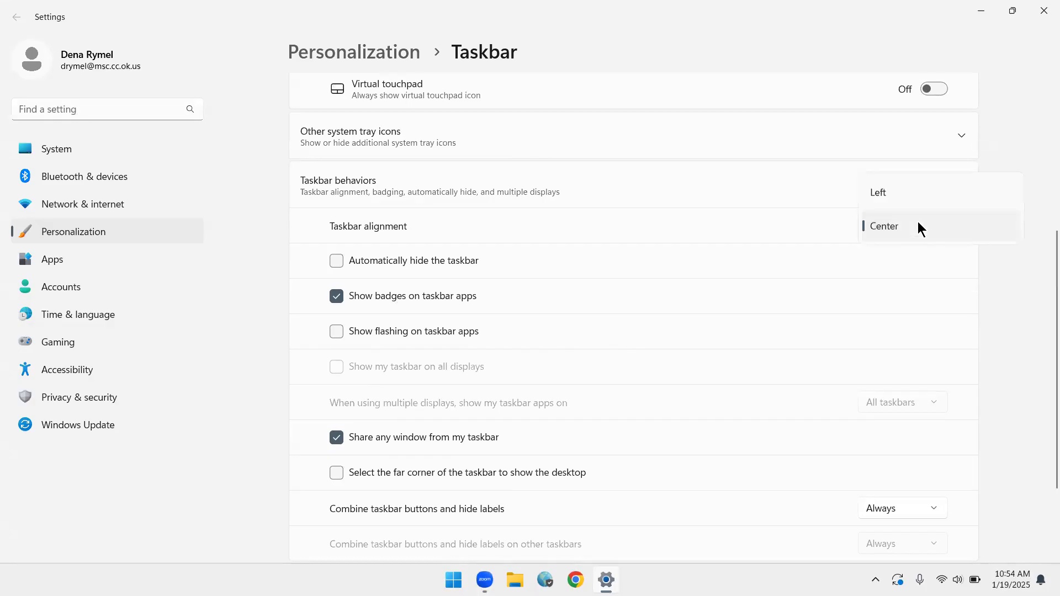
key(Up)
key(Return)
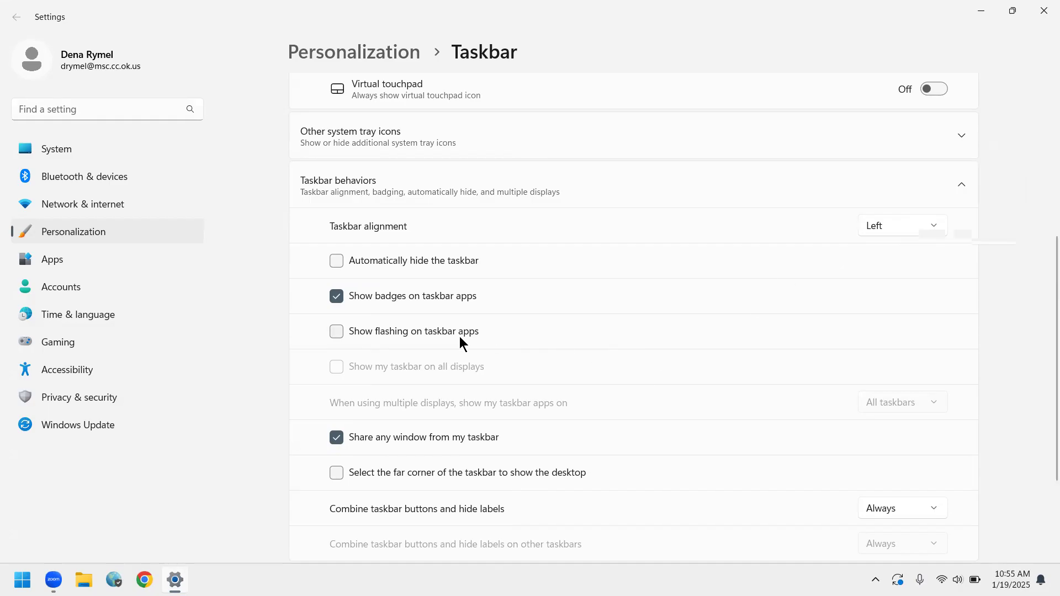
Review the remaining taskbar behaviors, view the help page on changing the taskbar color, and close the browser.
scroll(459, 336, down, 2)
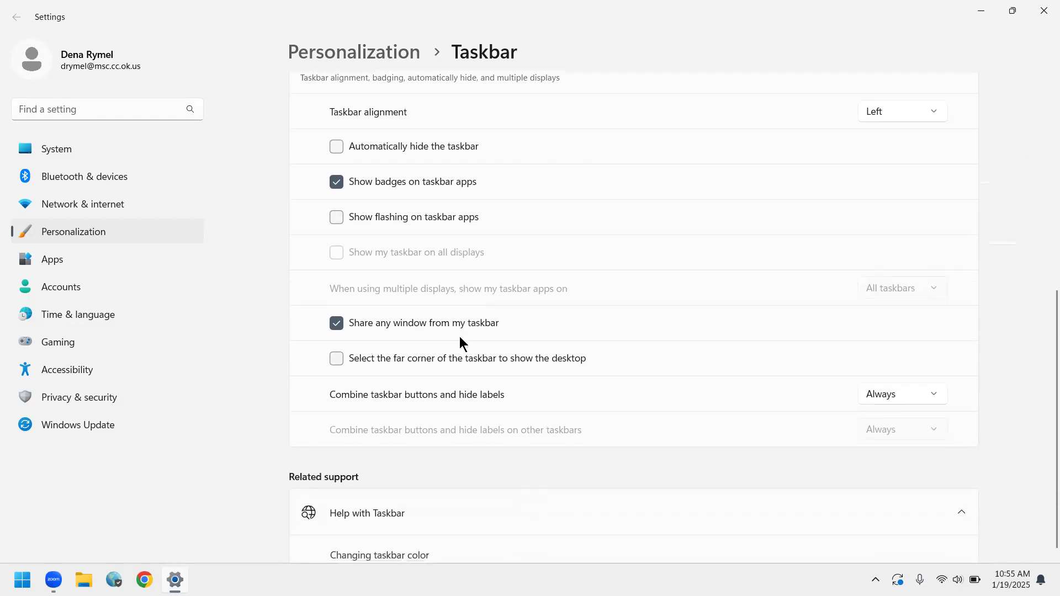
scroll(459, 337, down, 1)
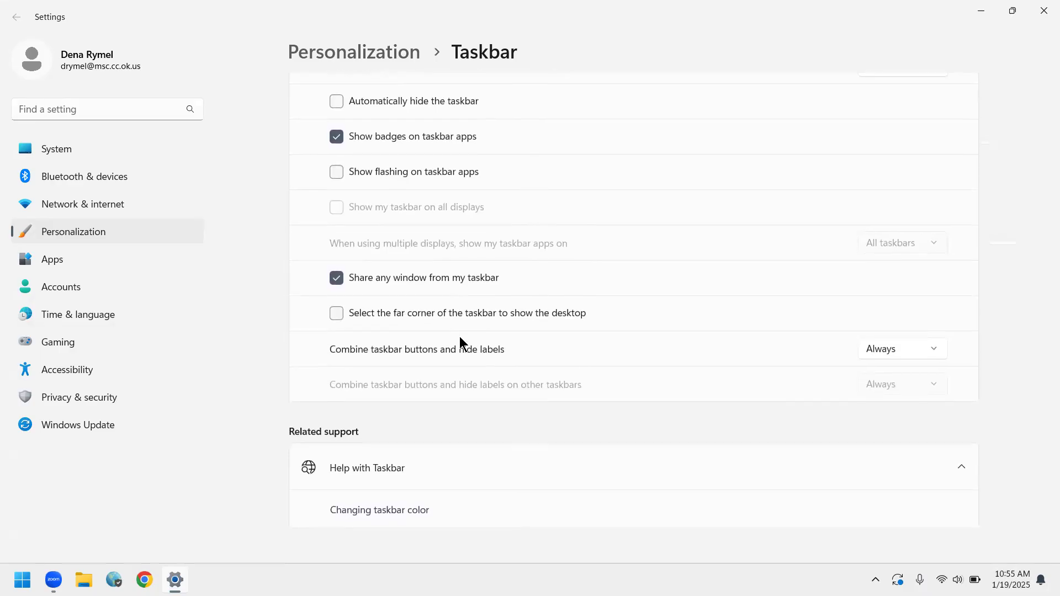
scroll(460, 338, up, 1)
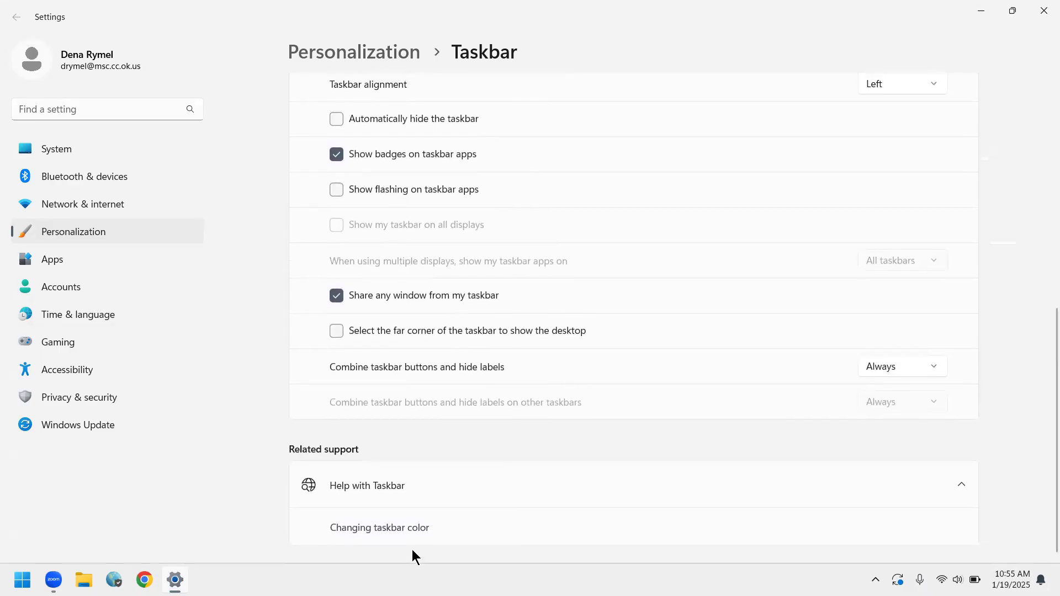
click(415, 527)
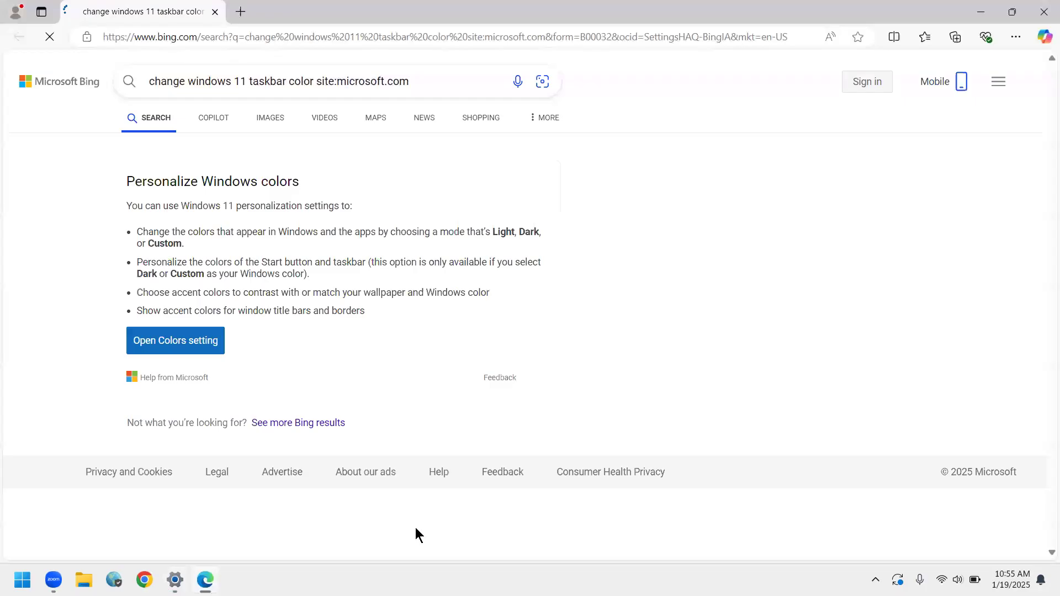
click(1044, 12)
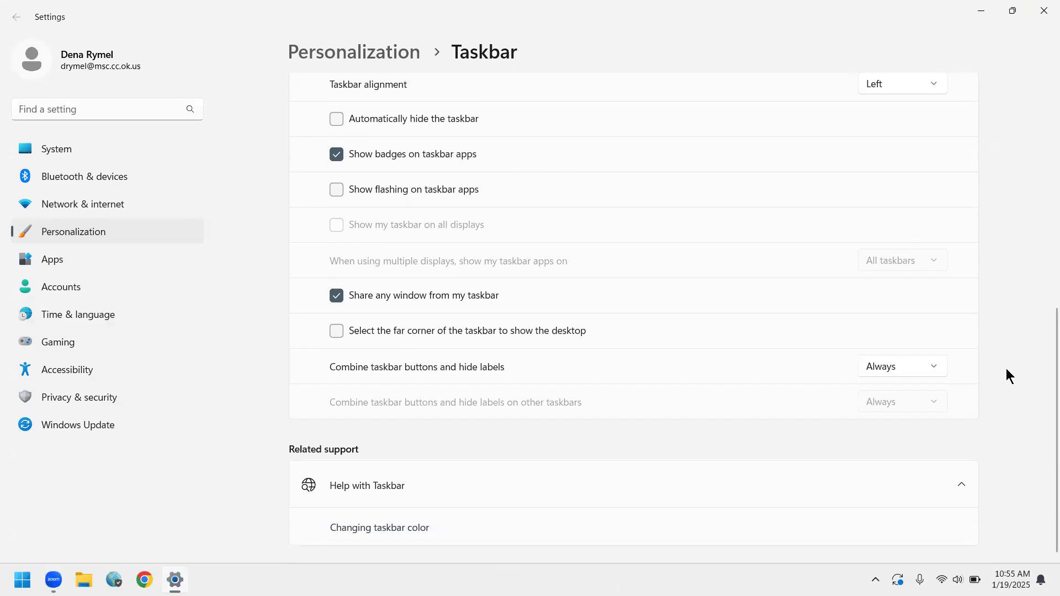
Return to the Personalization settings and open the Colors page.
key(alt+Left)
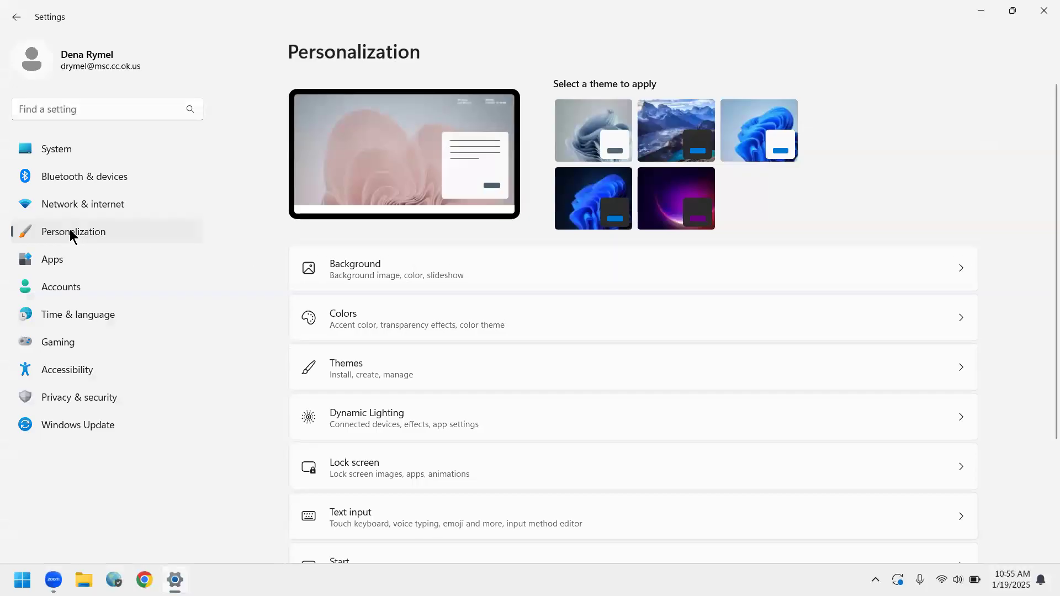
click(361, 321)
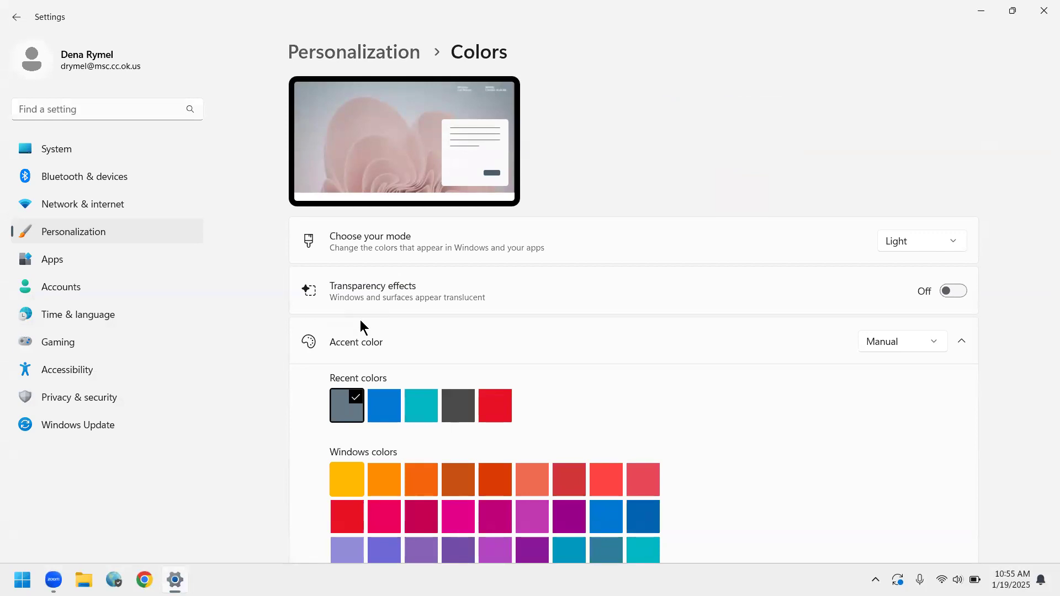
scroll(360, 320, down, 1)
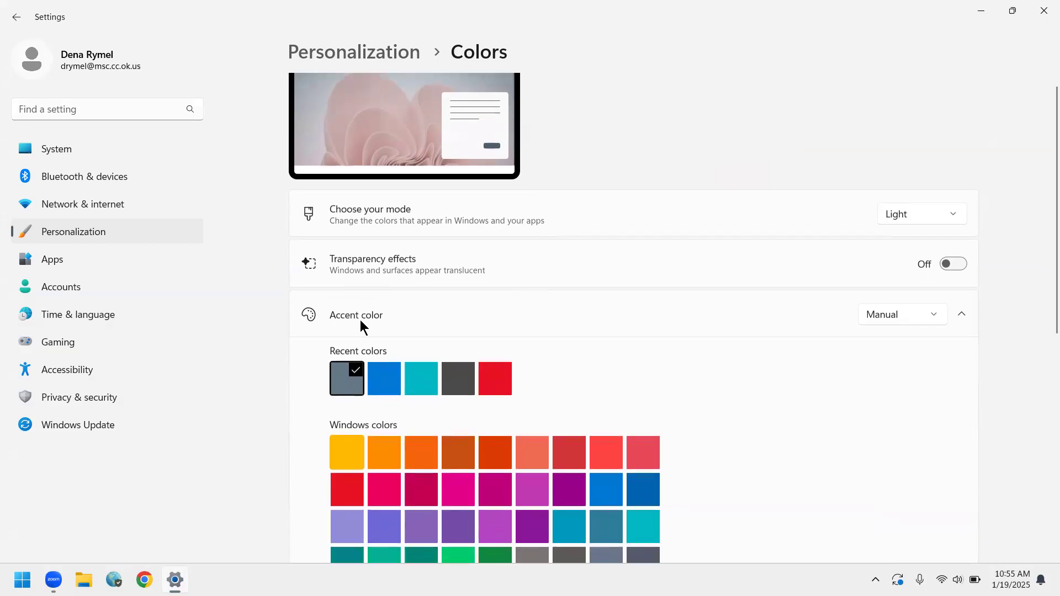
Switch the color mode to Dark and back to Light to compare the two.
key(space)
key(Down)
key(Return)
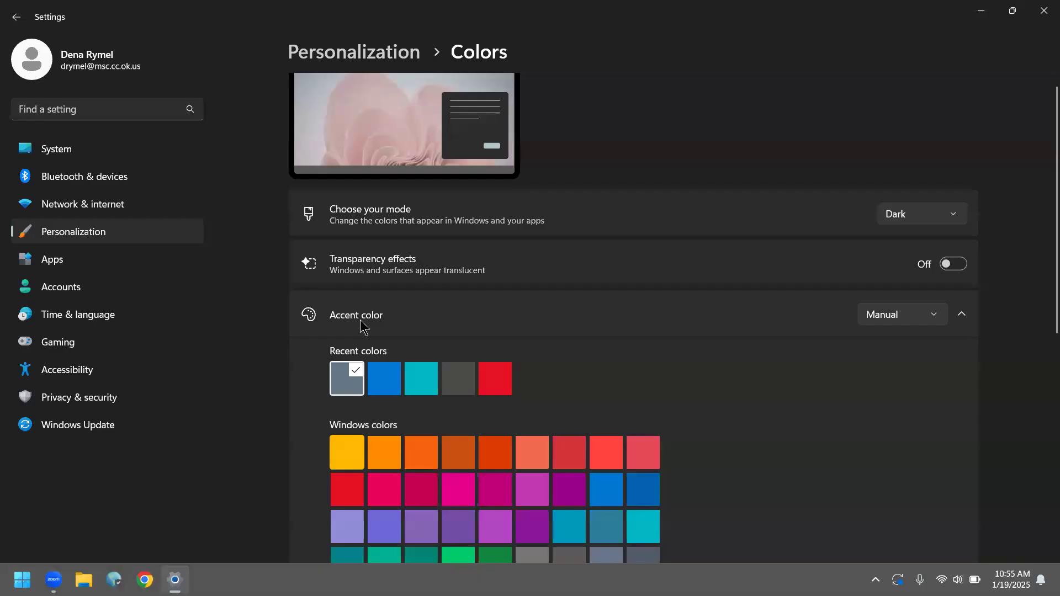
key(space)
key(Up)
key(Return)
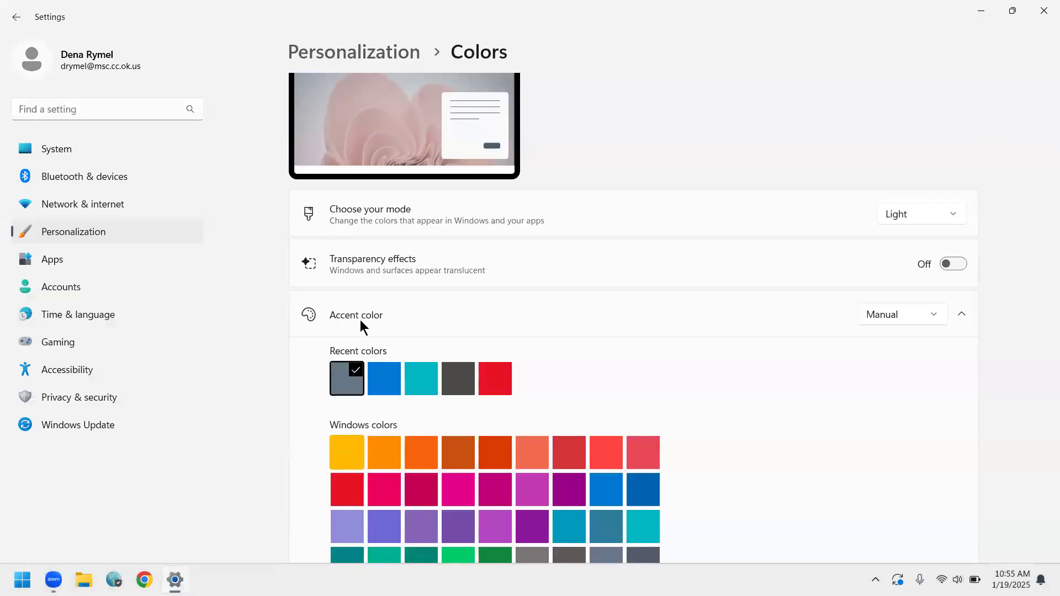
Choose the Brick red accent color and turn on showing the accent color on title bars and window borders.
scroll(360, 322, down, 3)
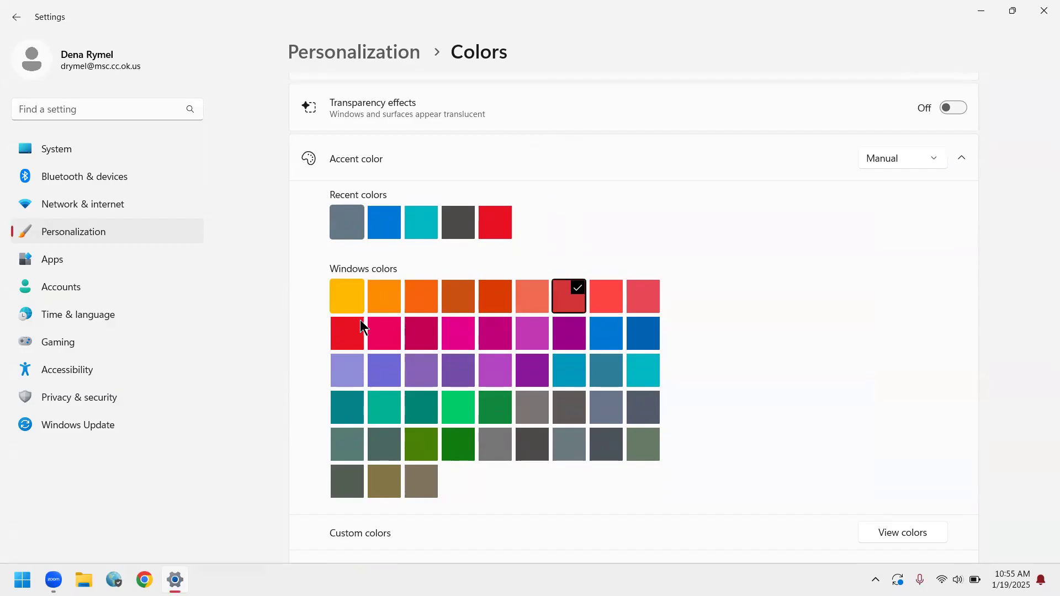
scroll(361, 320, down, 3)
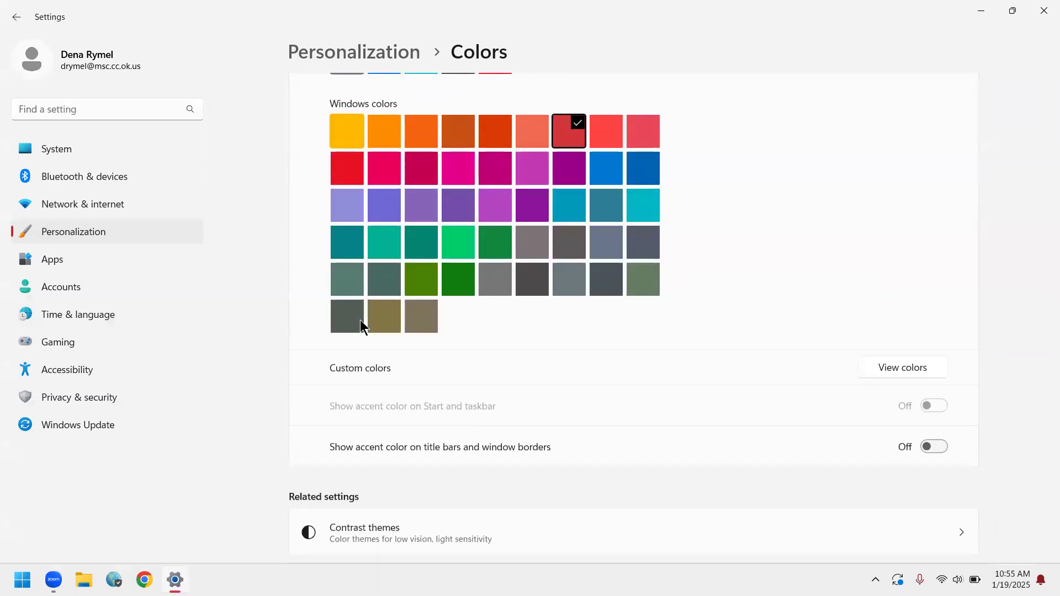
scroll(360, 319, down, 1)
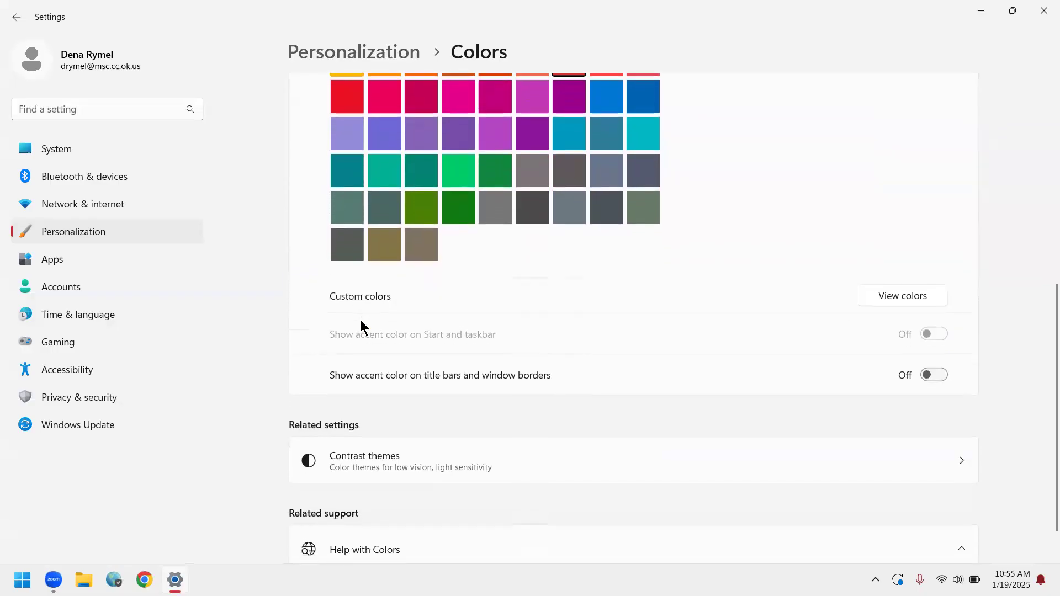
key(space)
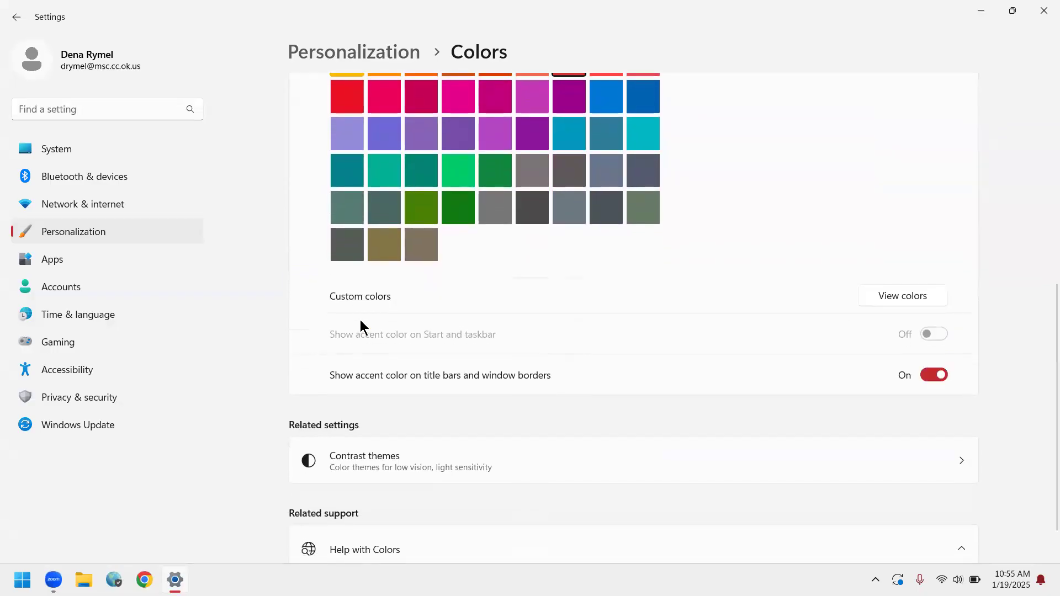
Open another app window and File Explorer in turn to examine the accent color on their borders, closing each one.
scroll(360, 320, down, 1)
scroll(360, 320, up, 7)
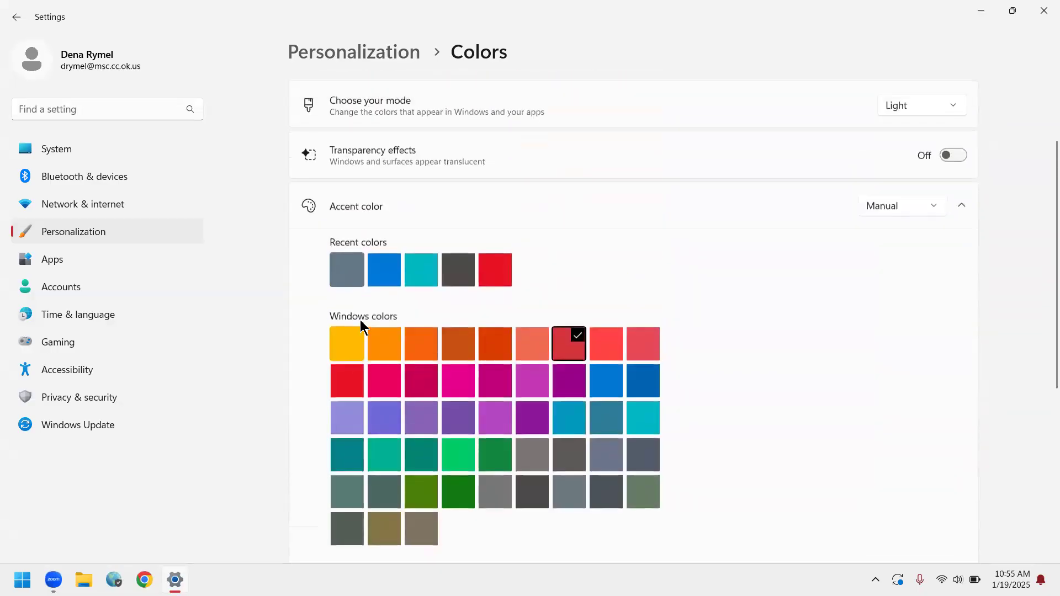
key(super+4)
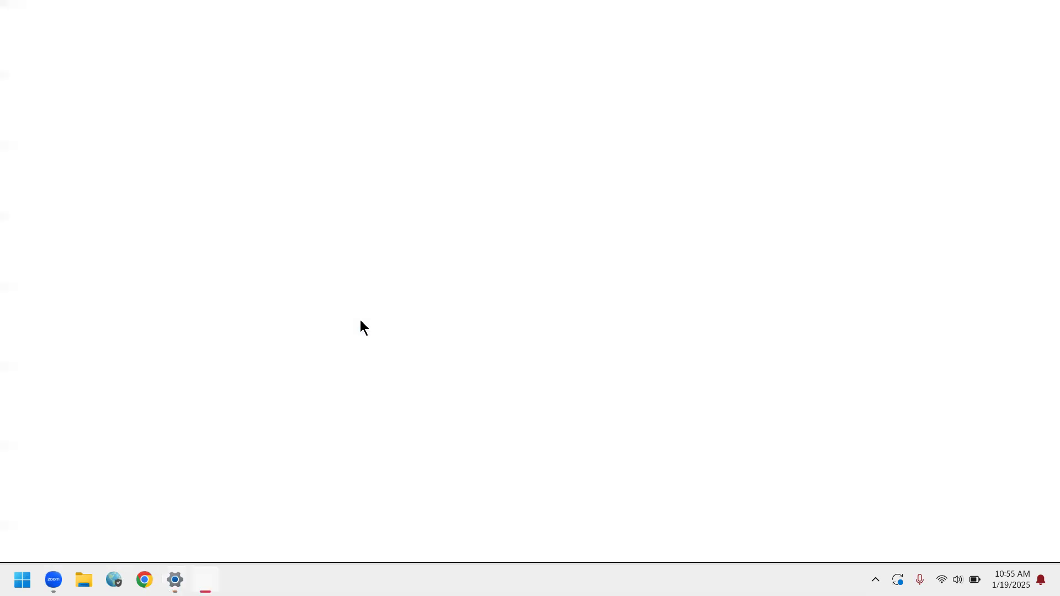
key(ctrl+w)
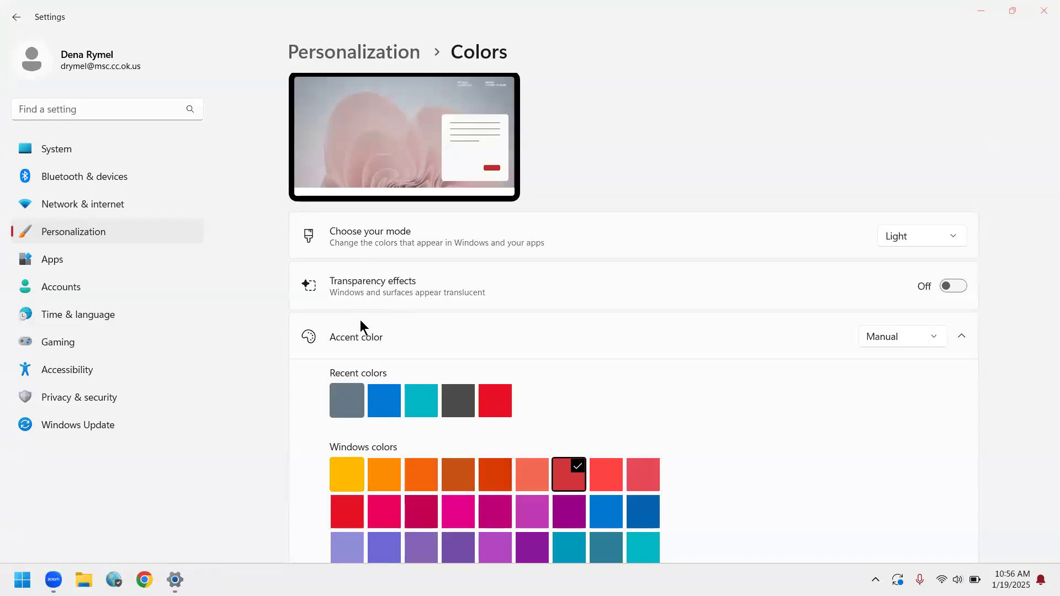
key(super+e)
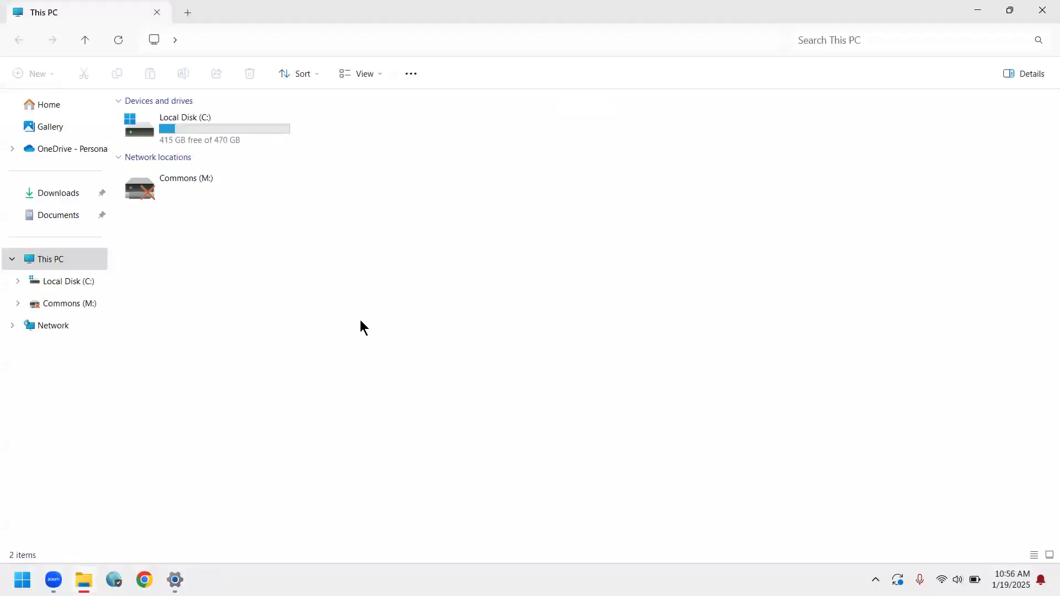
click(1043, 20)
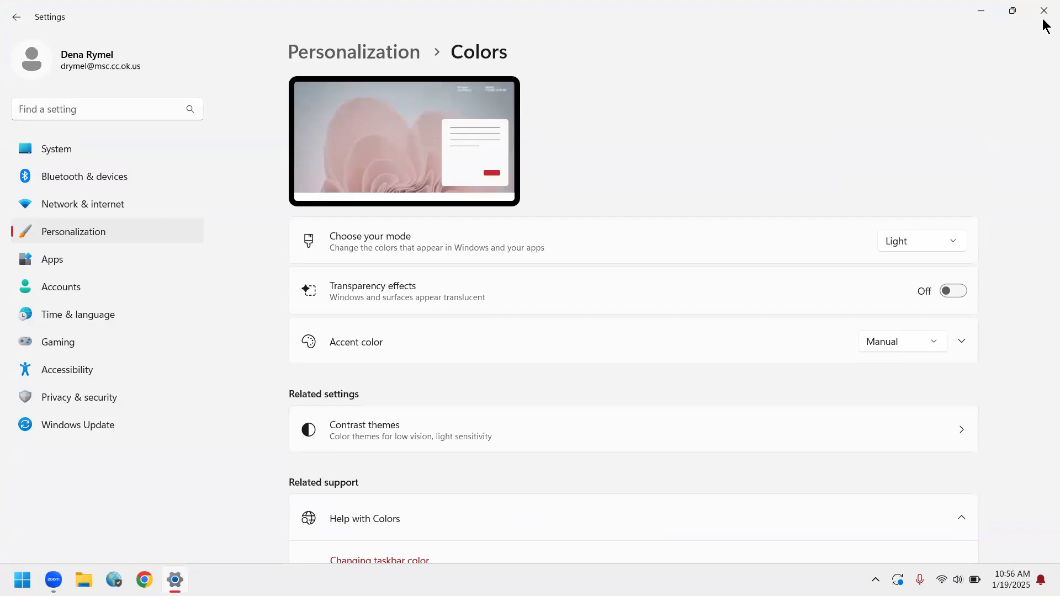
Open the Themes page in the Personalization settings and browse more themes in the Microsoft Store.
key(alt+Left)
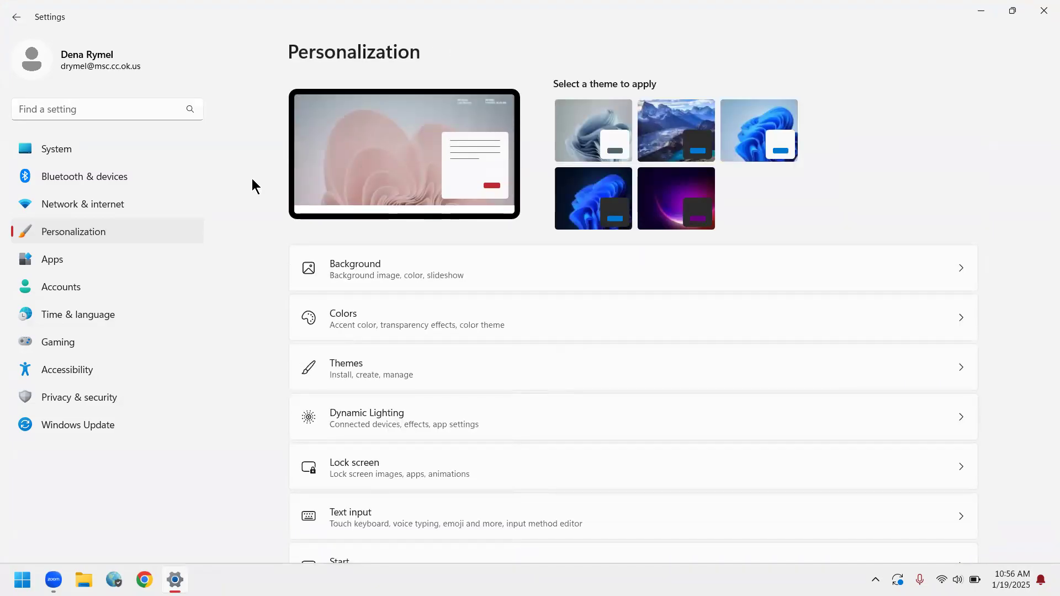
click(389, 376)
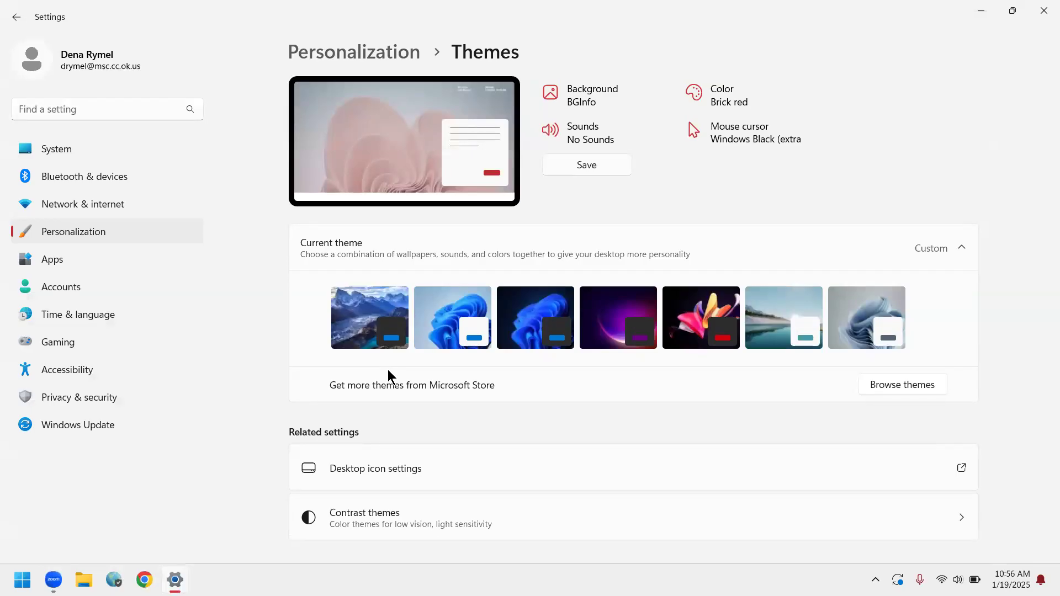
click(888, 387)
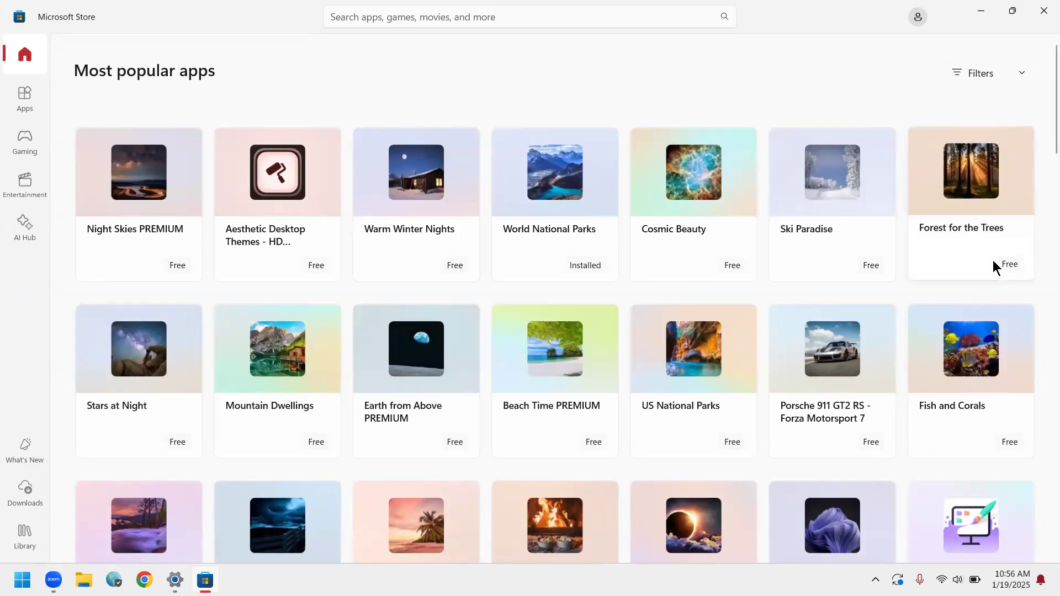
Show the store filters, look through the theme list, and get the Glorious Blue theme from its product page.
mouse_move(962, 200)
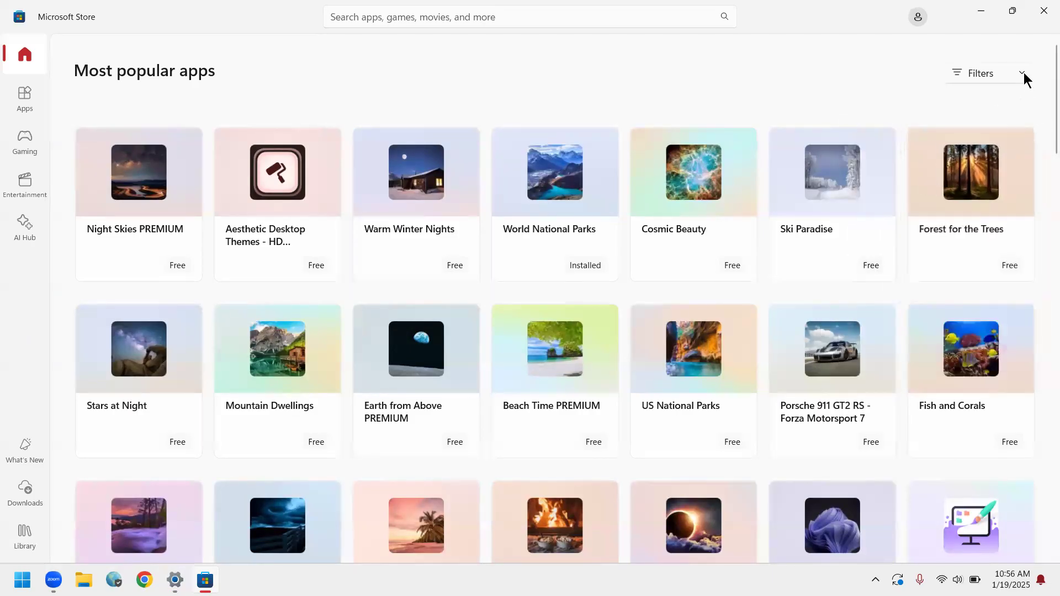
click(1015, 68)
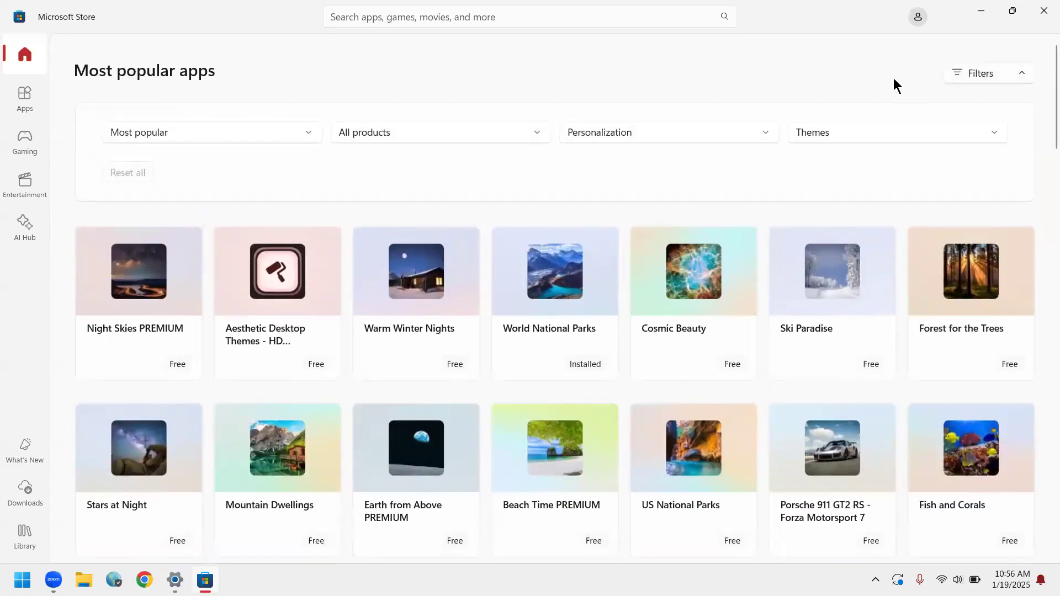
scroll(893, 78, down, 4)
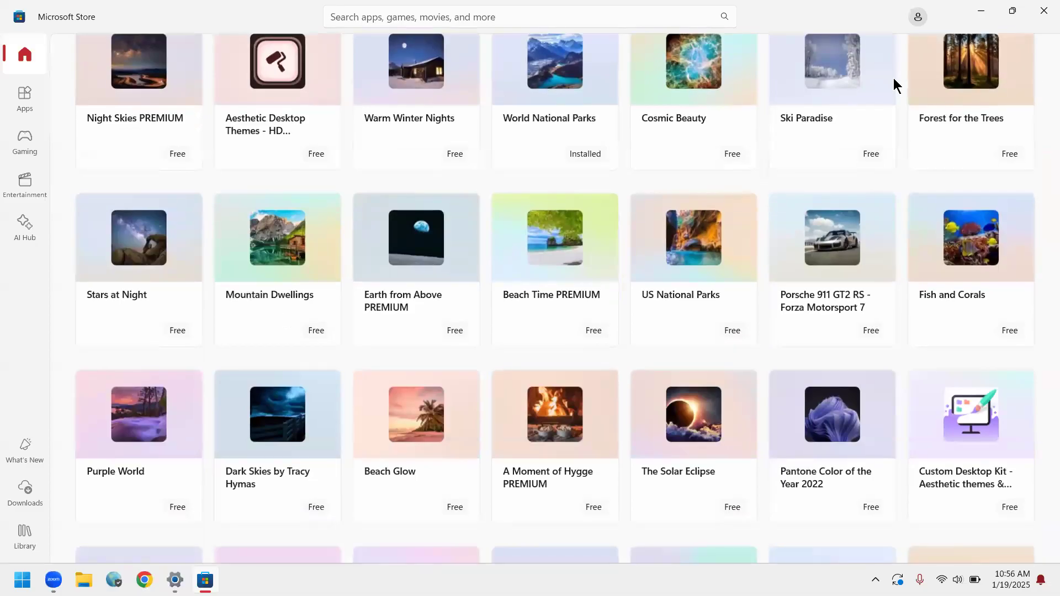
scroll(893, 78, down, 3)
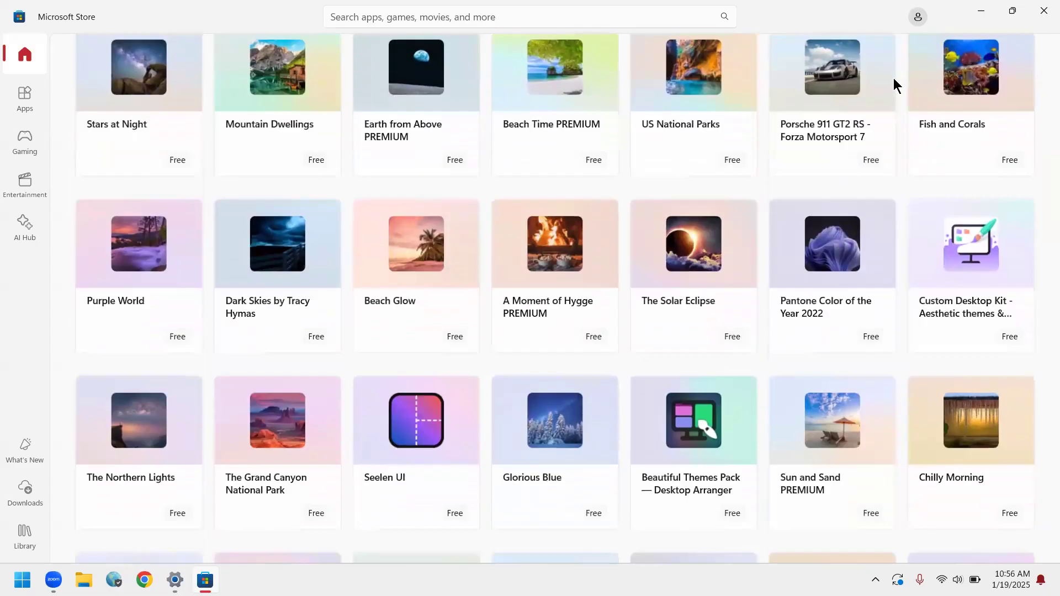
scroll(893, 78, down, 3)
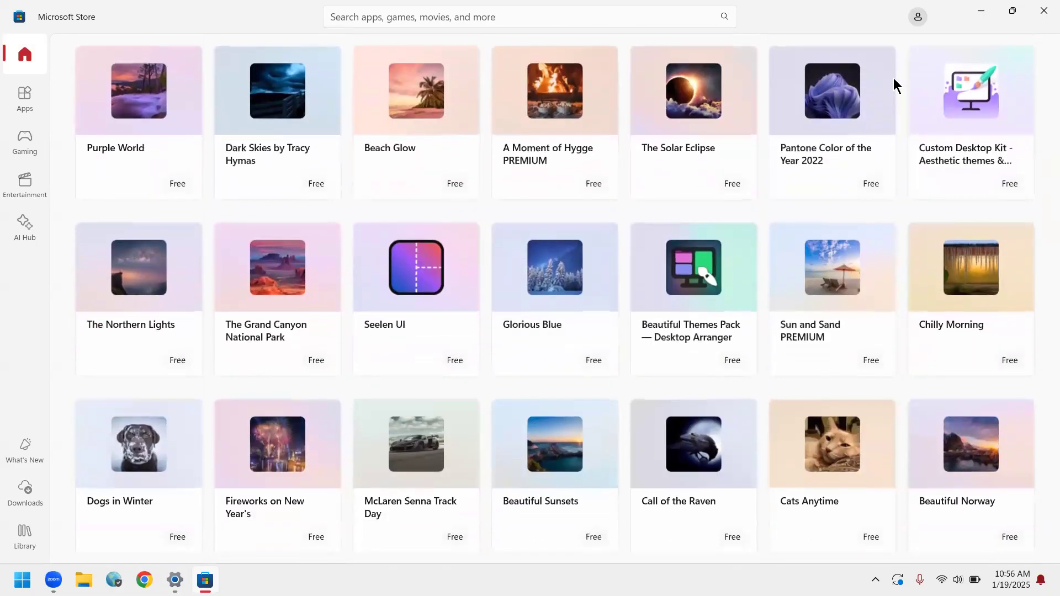
key(Return)
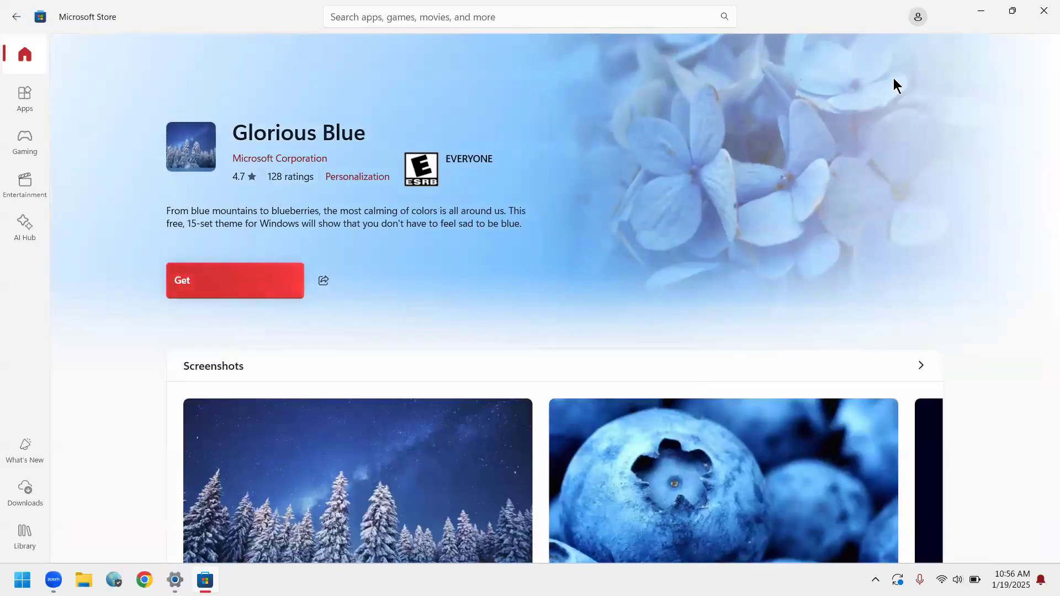
key(Return)
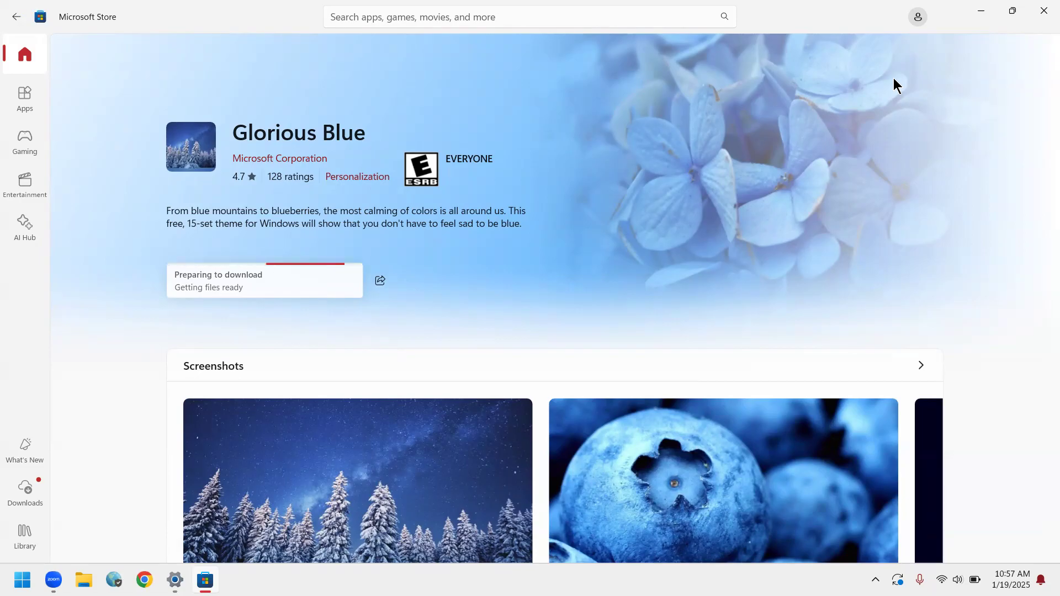
Close the store, open the theme's sound settings and choose the Windows Default sound scheme.
click(1043, 11)
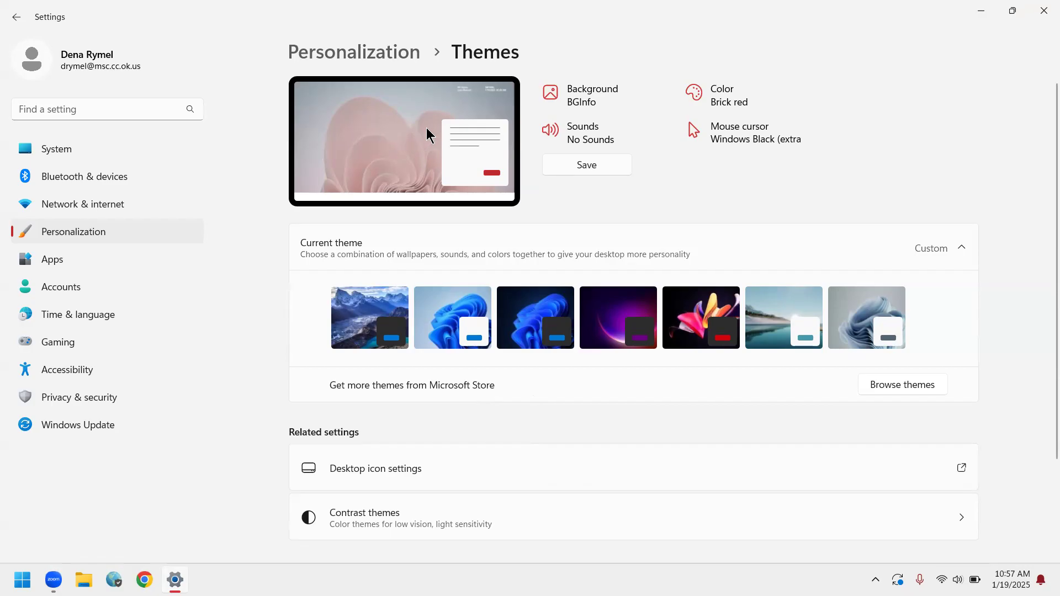
click(588, 138)
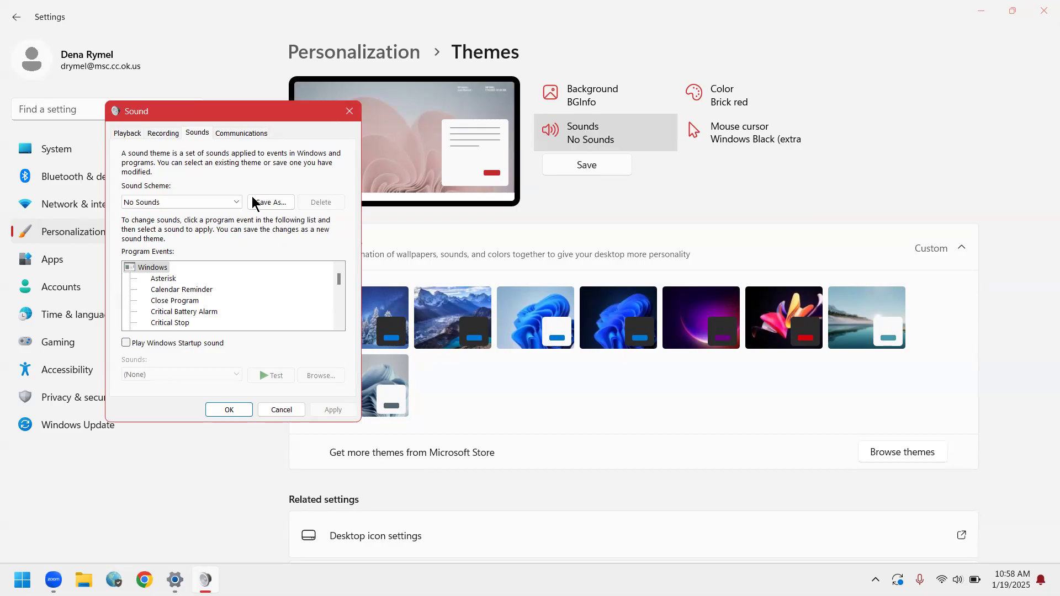
click(237, 203)
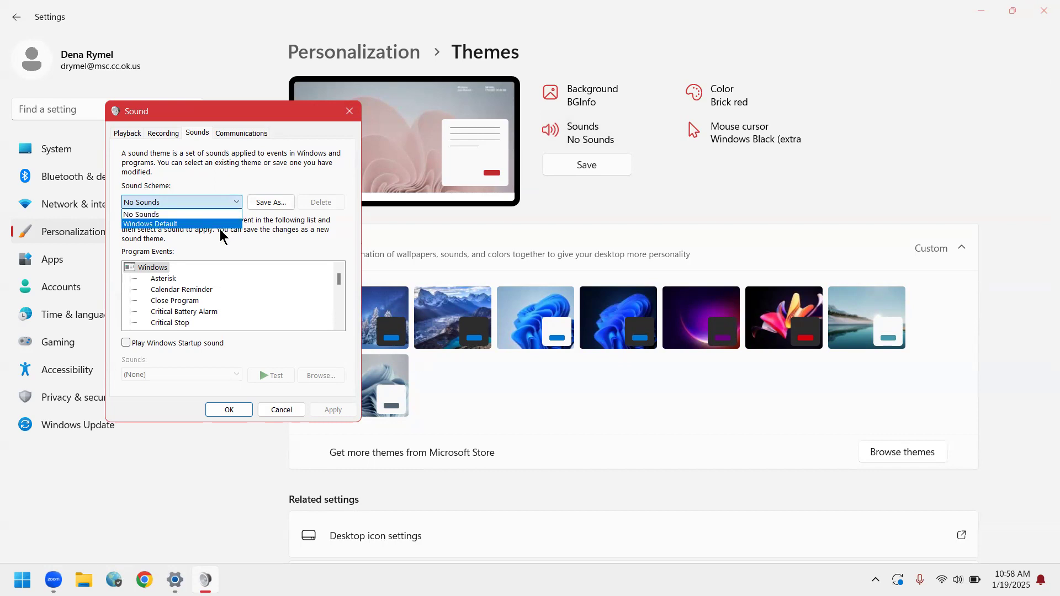
click(224, 224)
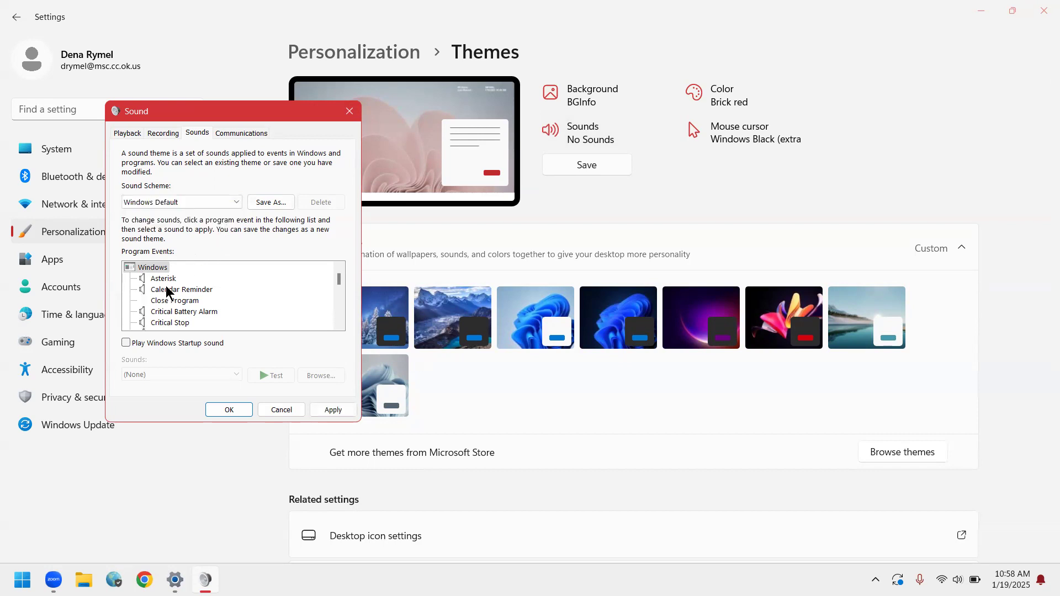
Test the sounds assigned to the Asterisk and Critical Battery Alarm program events.
click(163, 279)
click(283, 375)
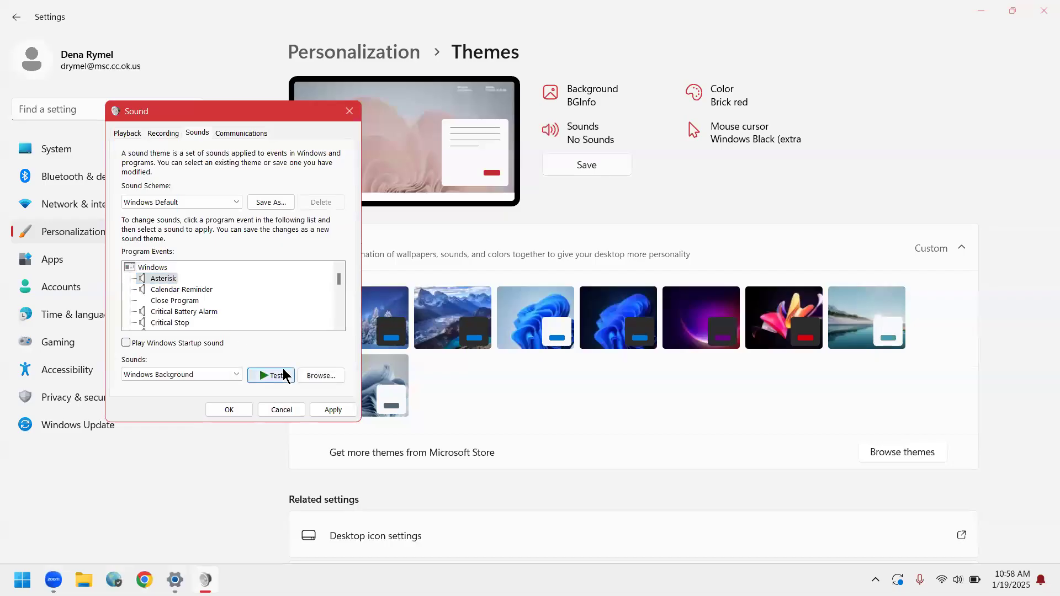
click(282, 377)
click(281, 378)
click(210, 313)
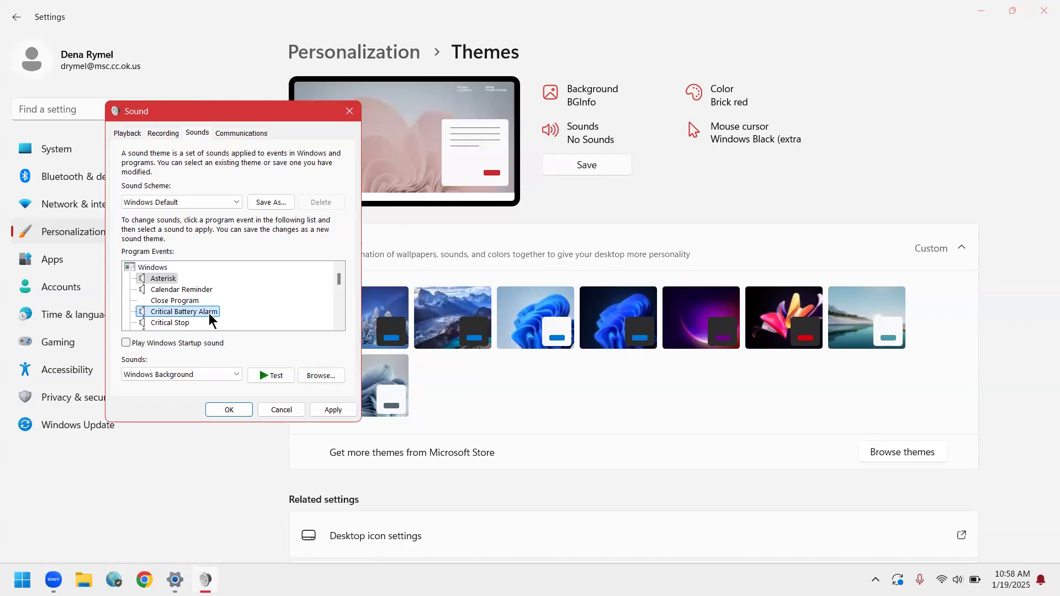
click(281, 379)
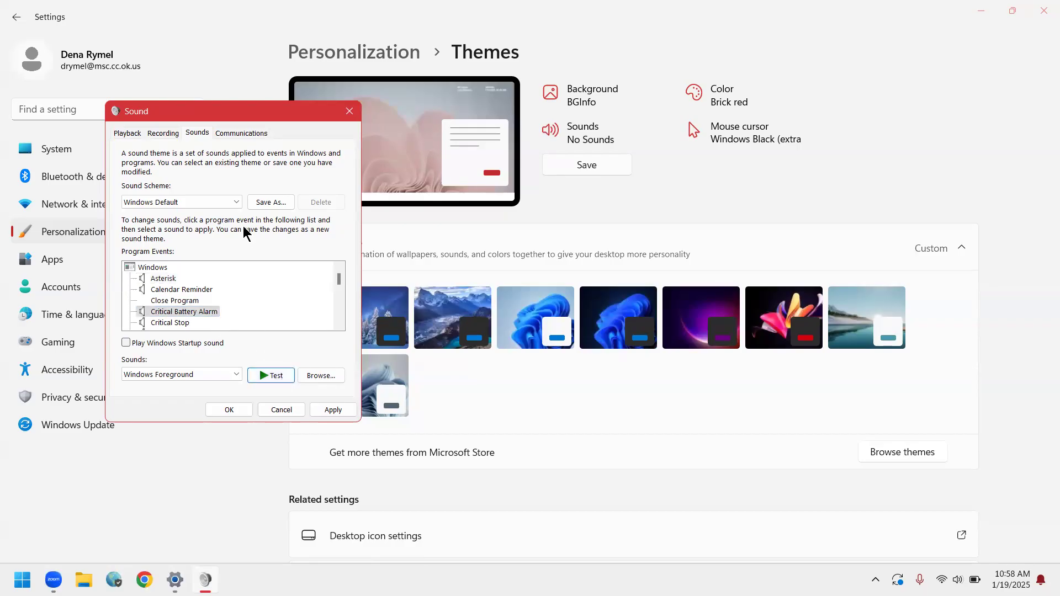
Apply the No Sounds scheme, and view the theme's color settings before returning to the Themes page.
click(236, 202)
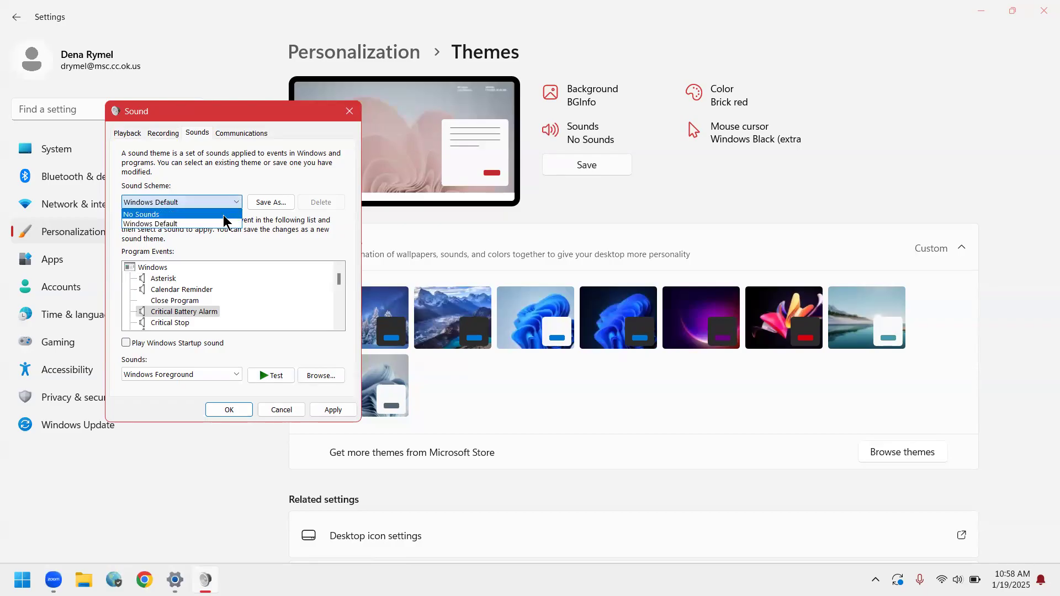
click(224, 215)
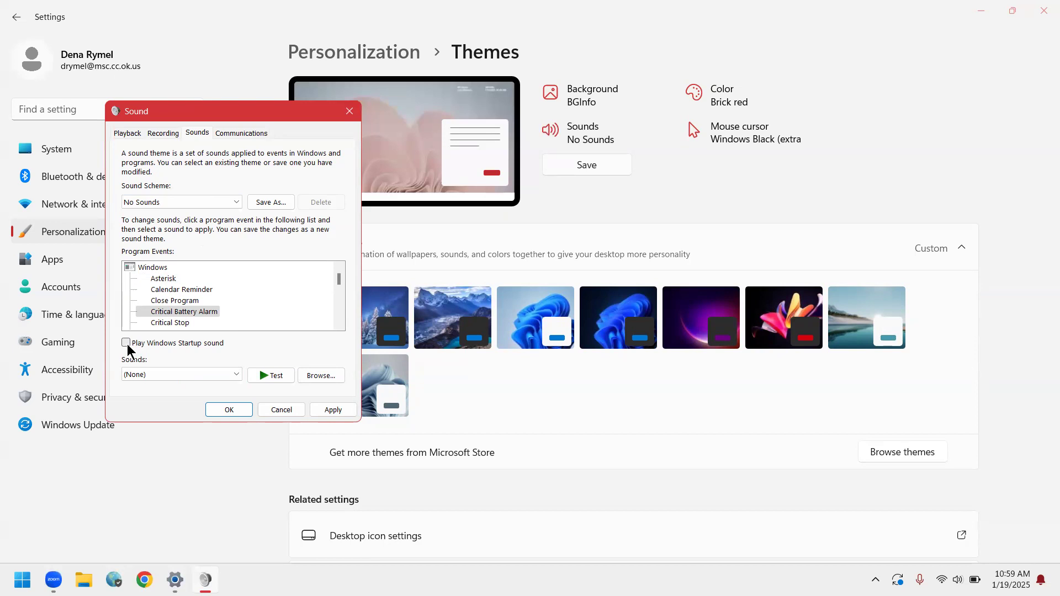
click(229, 410)
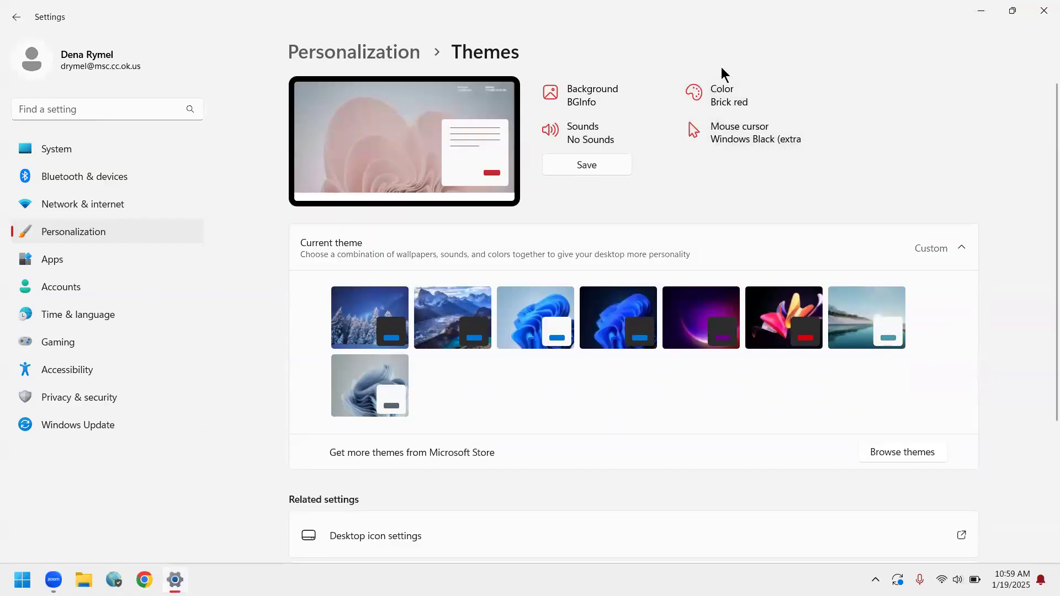
click(720, 105)
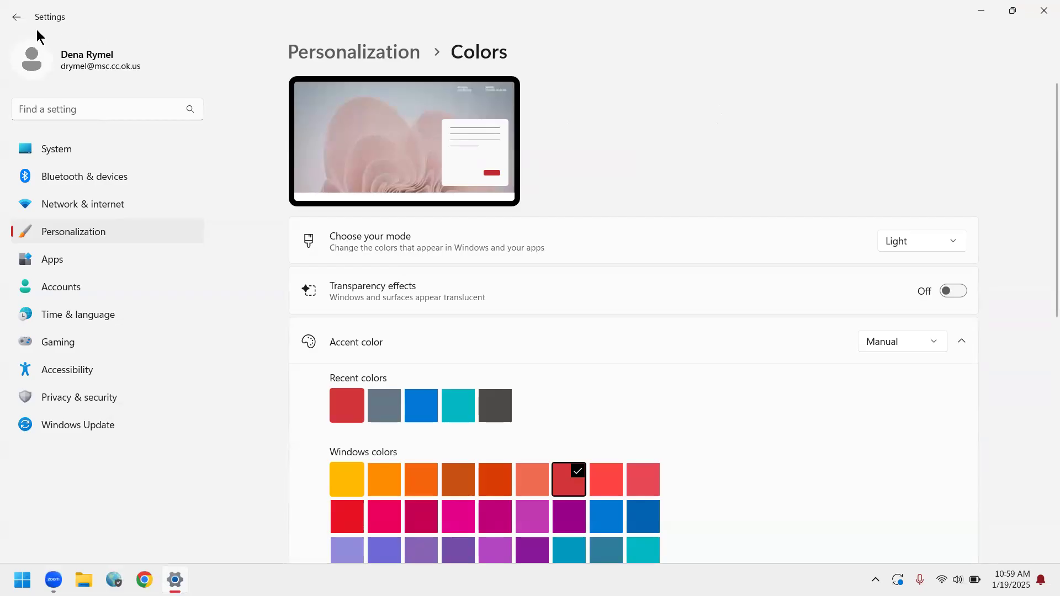
click(16, 17)
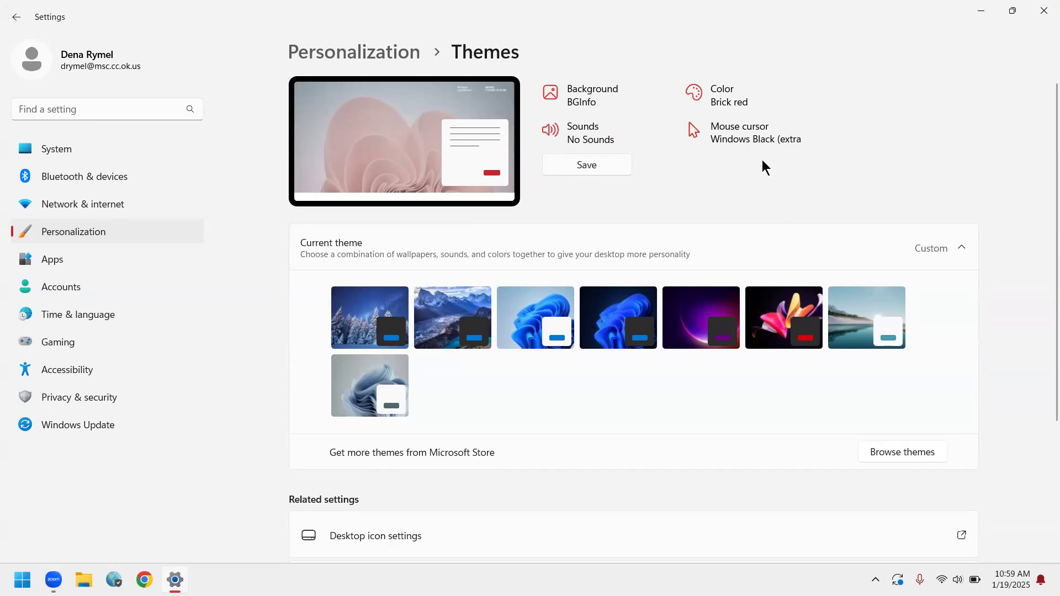
Set the theme's mouse pointer scheme to (None) and apply it.
click(753, 142)
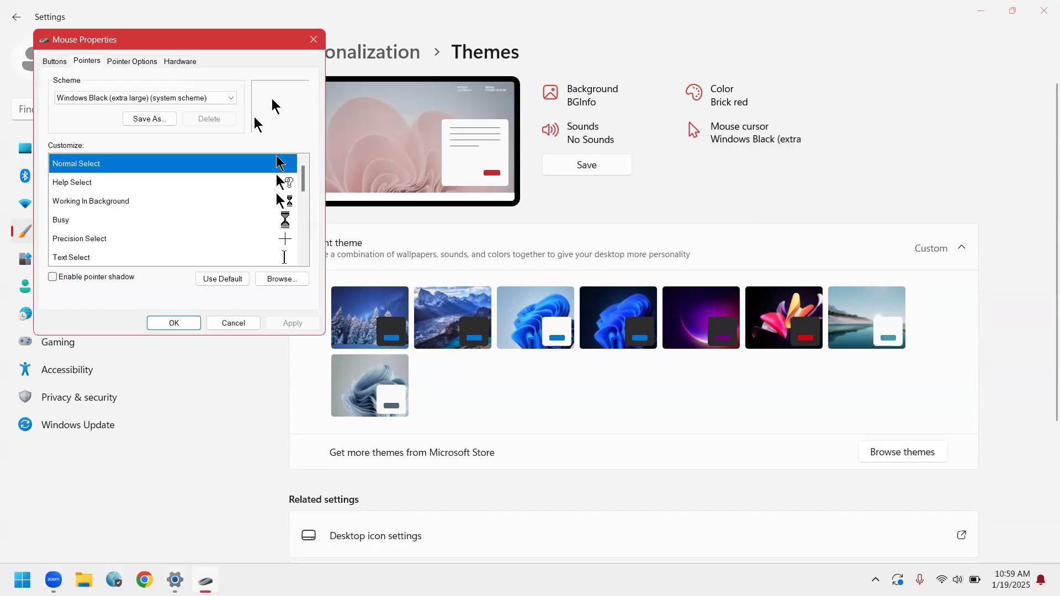
click(229, 97)
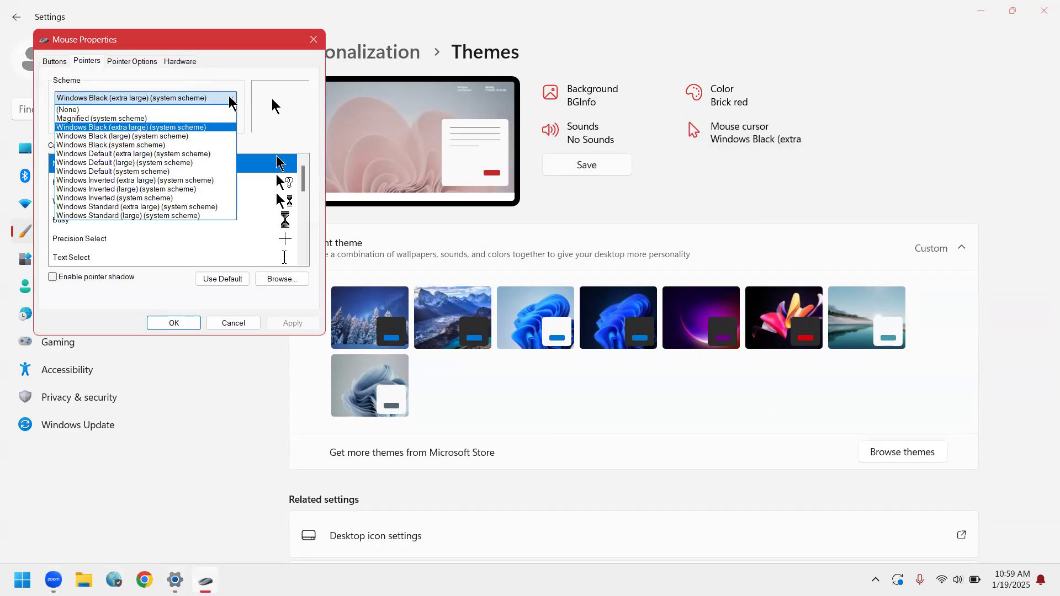
click(81, 109)
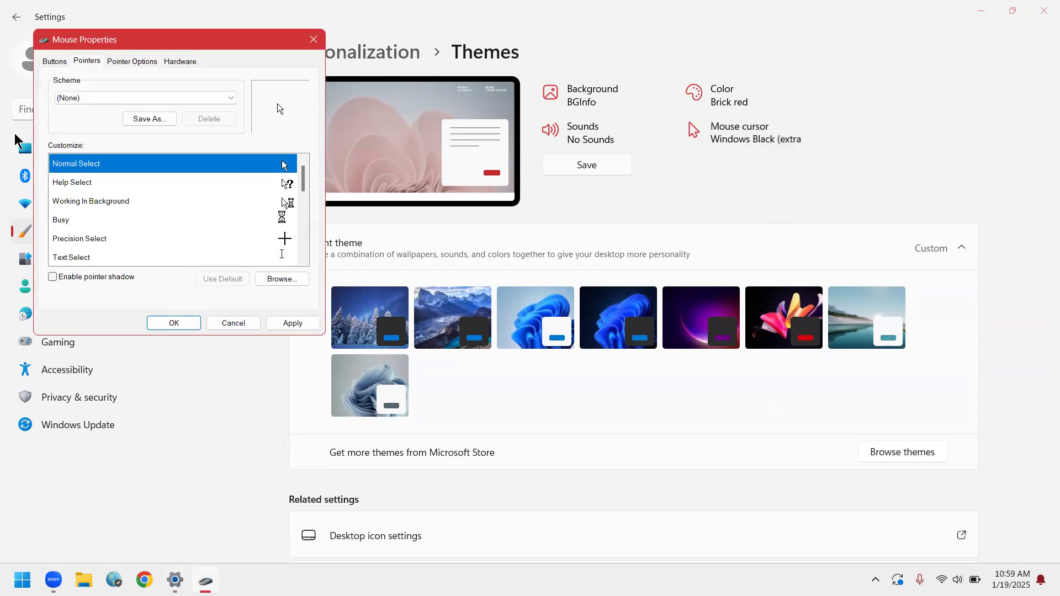
click(177, 325)
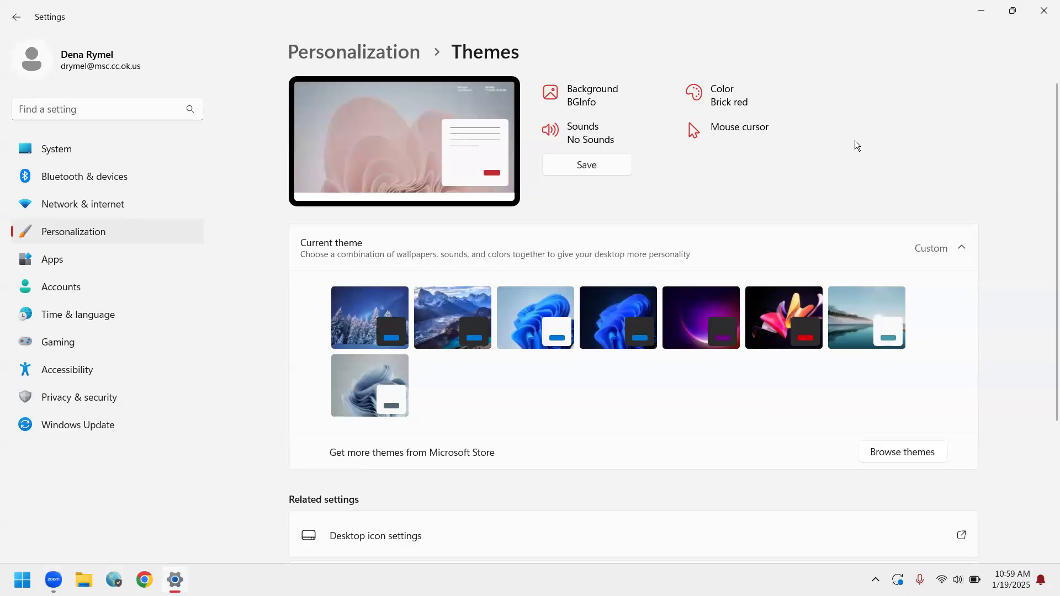
Set the theme's mouse pointer scheme to Windows Black (extra large) and apply it.
click(760, 122)
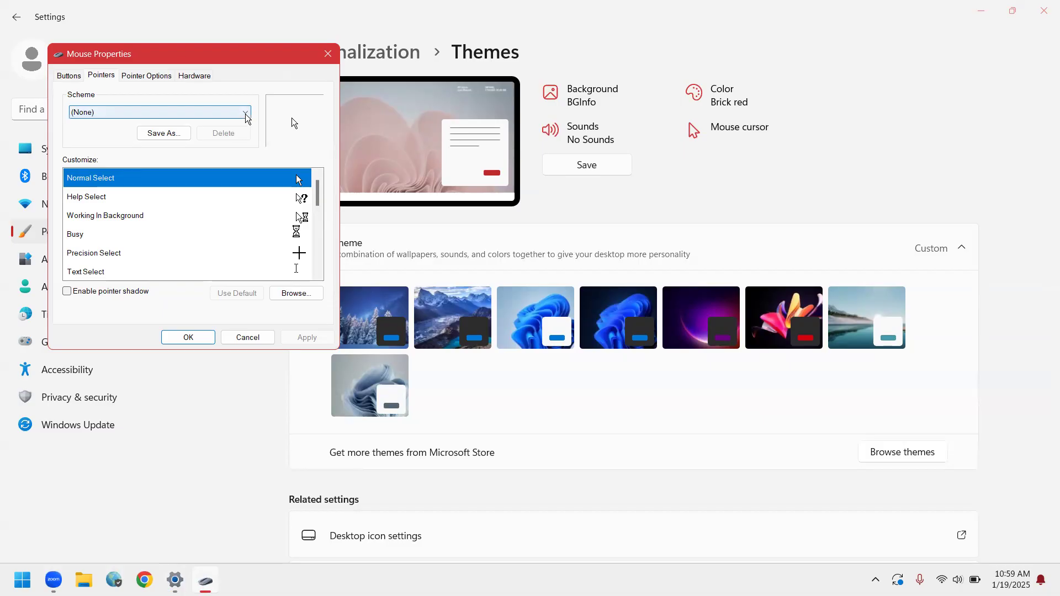
click(246, 114)
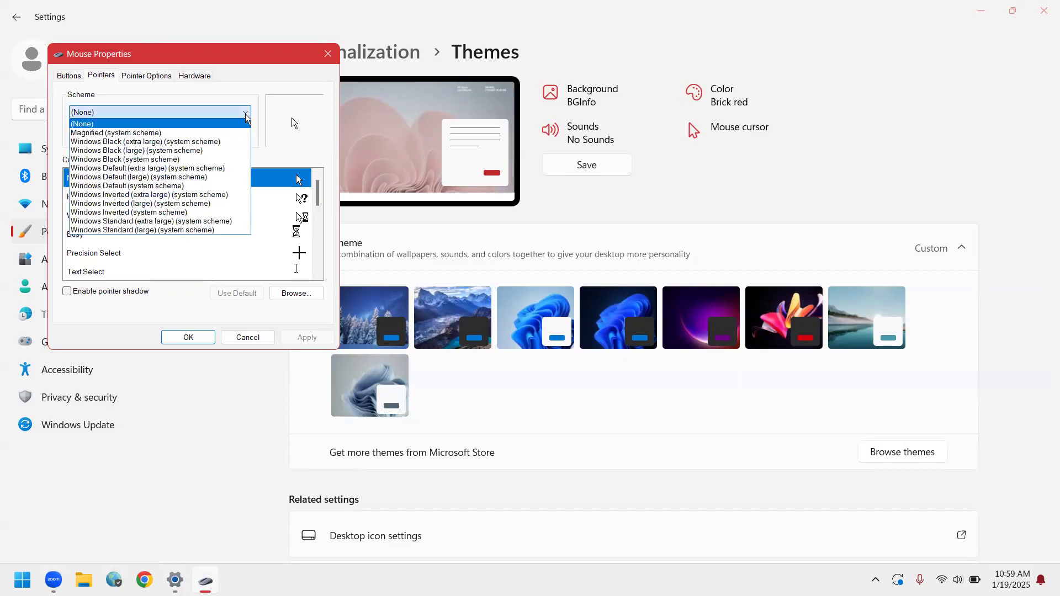
click(215, 142)
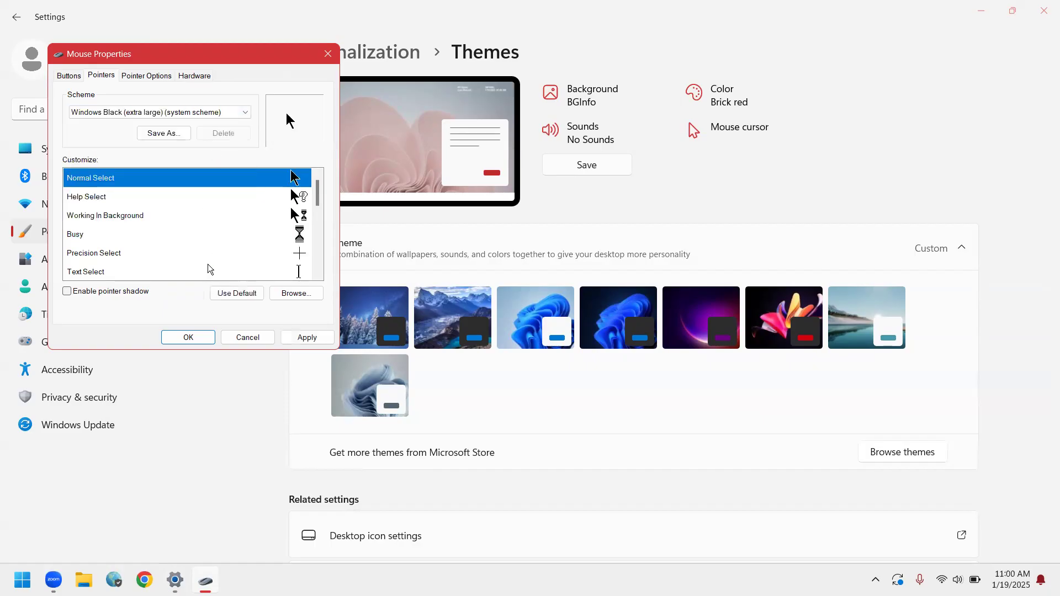
click(197, 337)
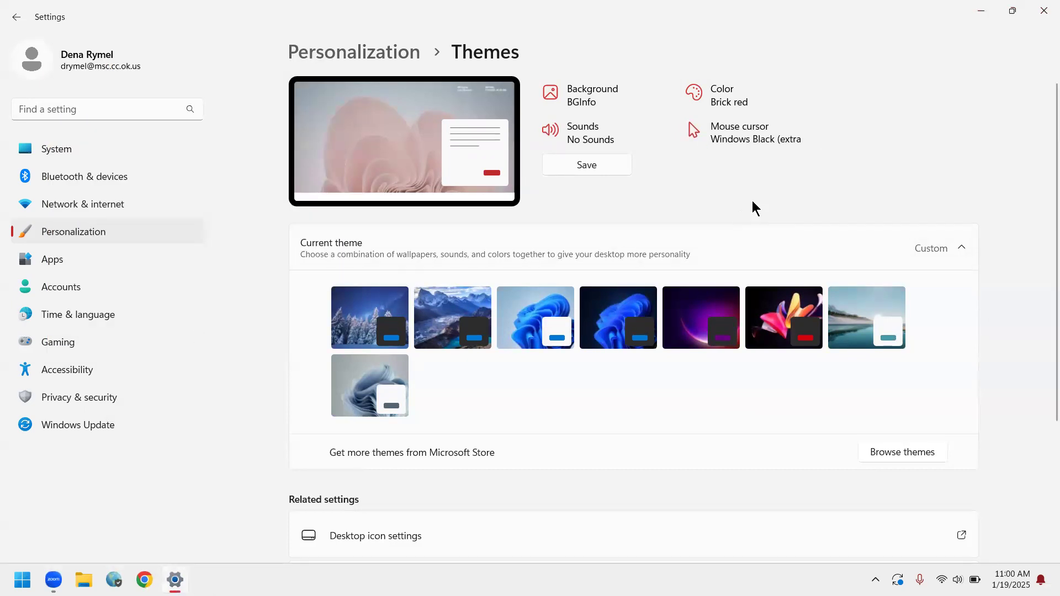
Close Settings, open Windows Security from the hidden tray icons to examine its protection overview, and close it again.
click(1043, 10)
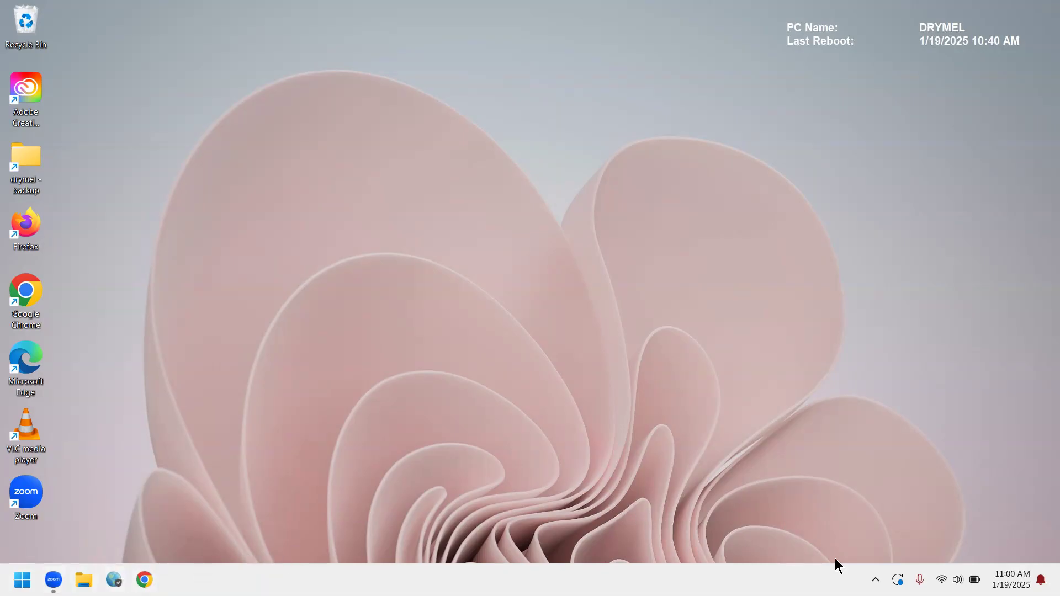
click(876, 580)
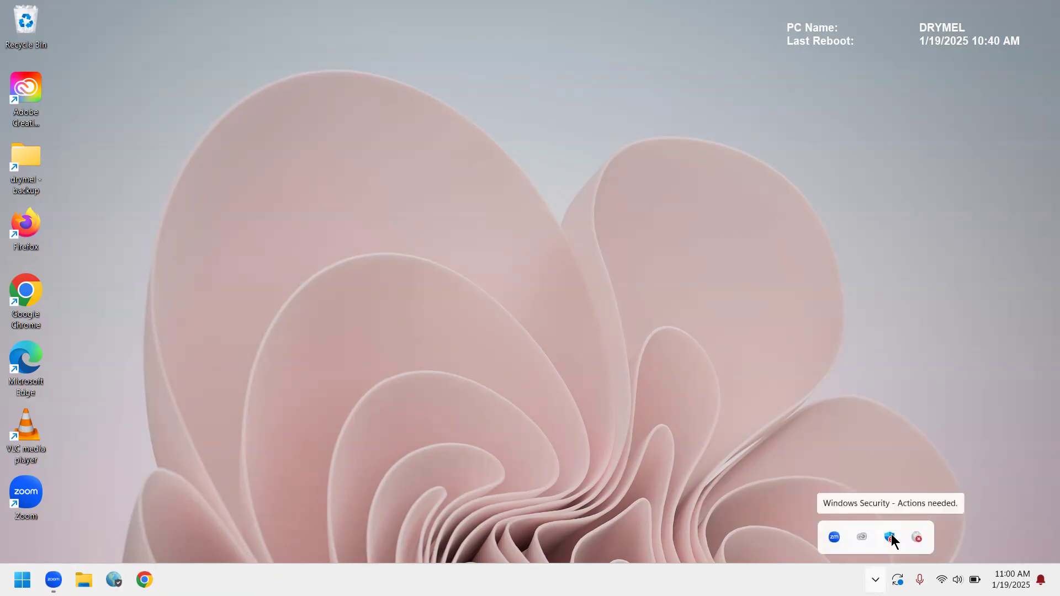
click(892, 534)
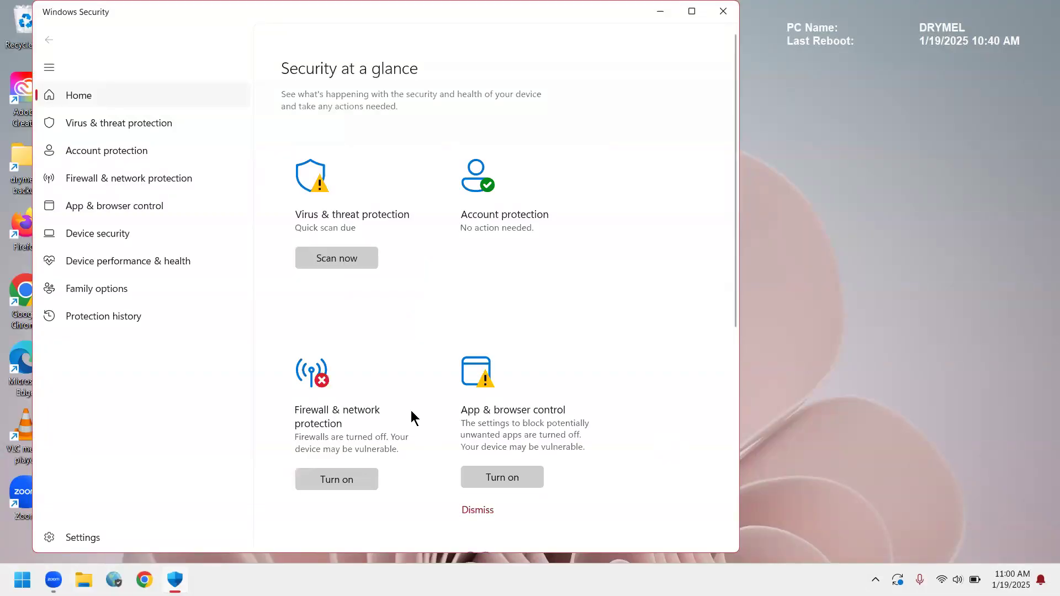
click(486, 511)
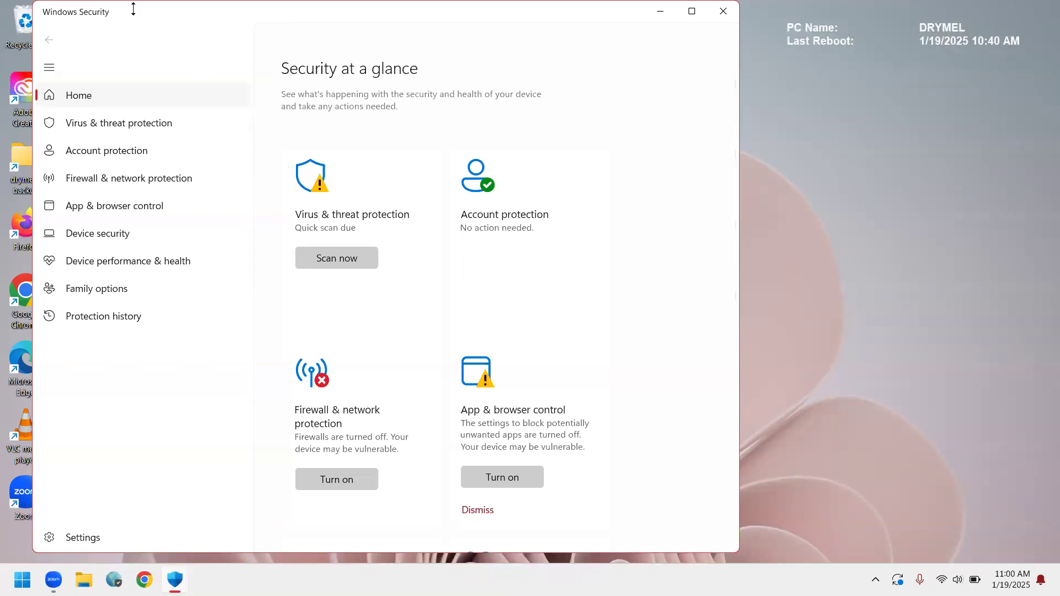
drag(133, 8, 603, 113)
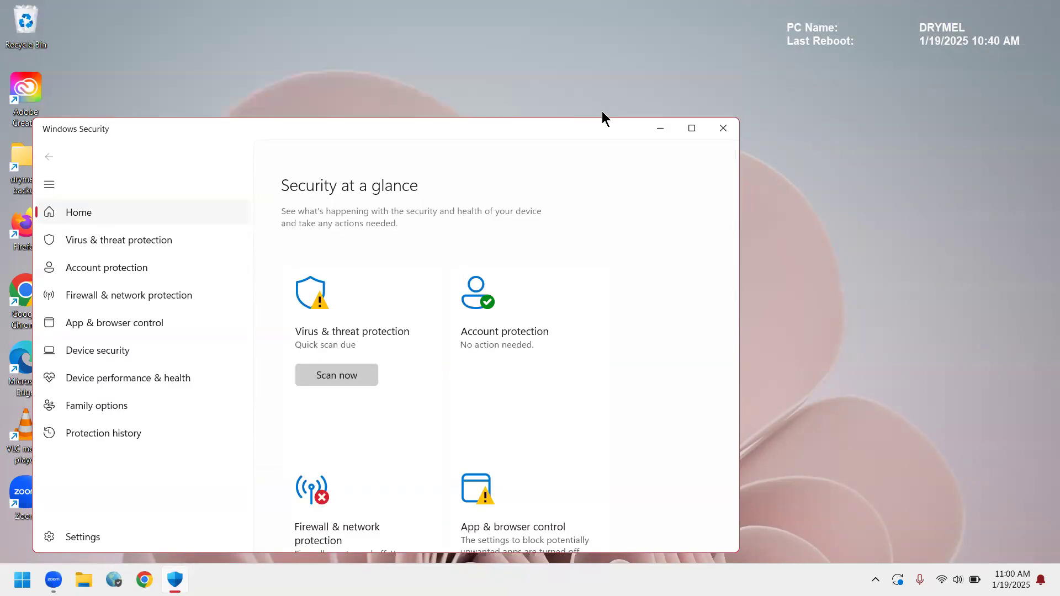
click(724, 132)
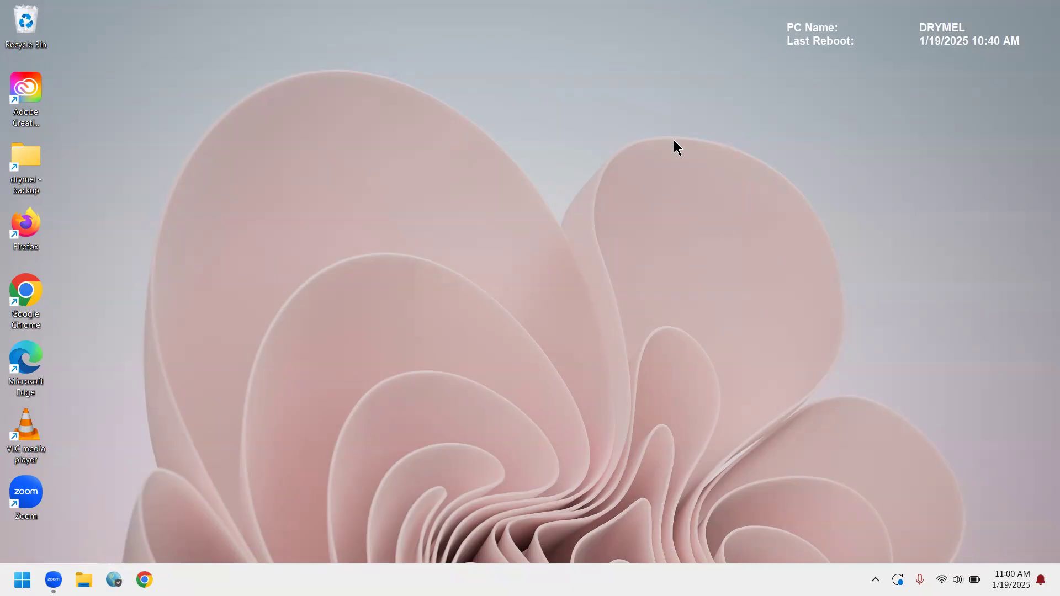
Examine the Start menu's pinned and recommended items, and open Settings from it.
click(15, 576)
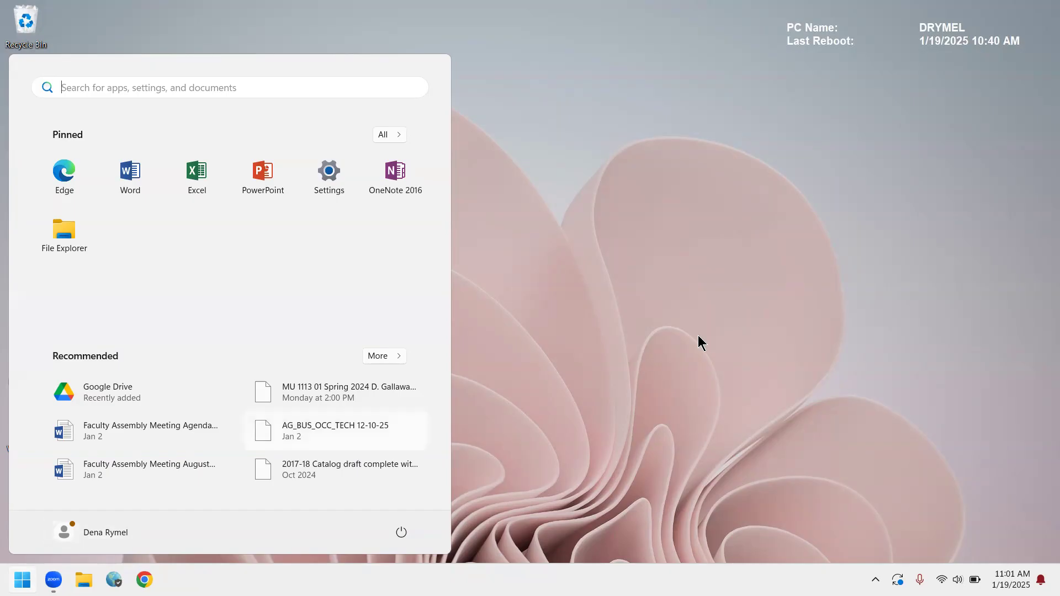
click(714, 329)
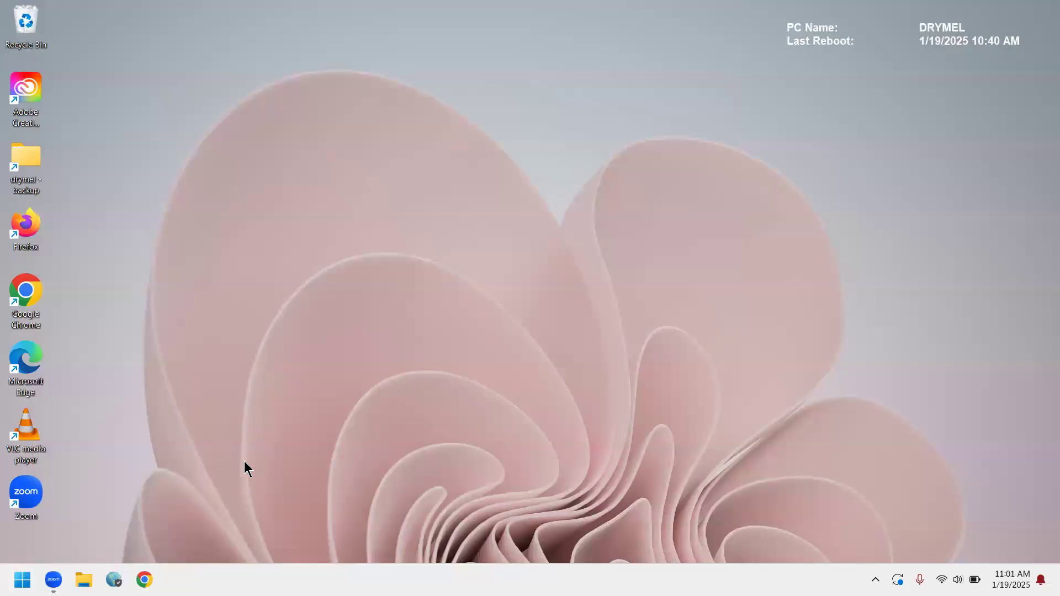
key(super)
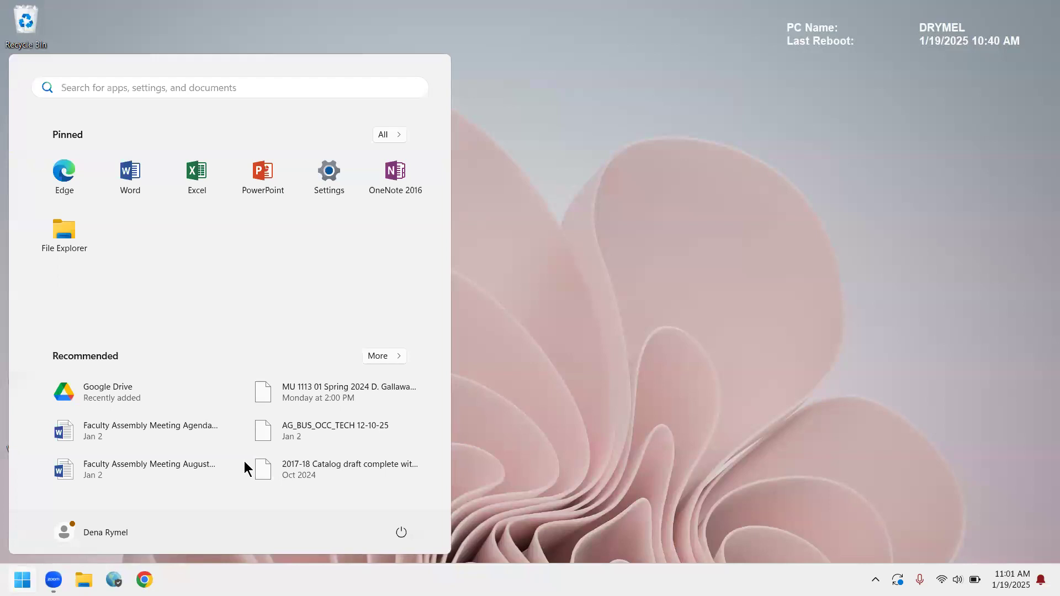
click(329, 174)
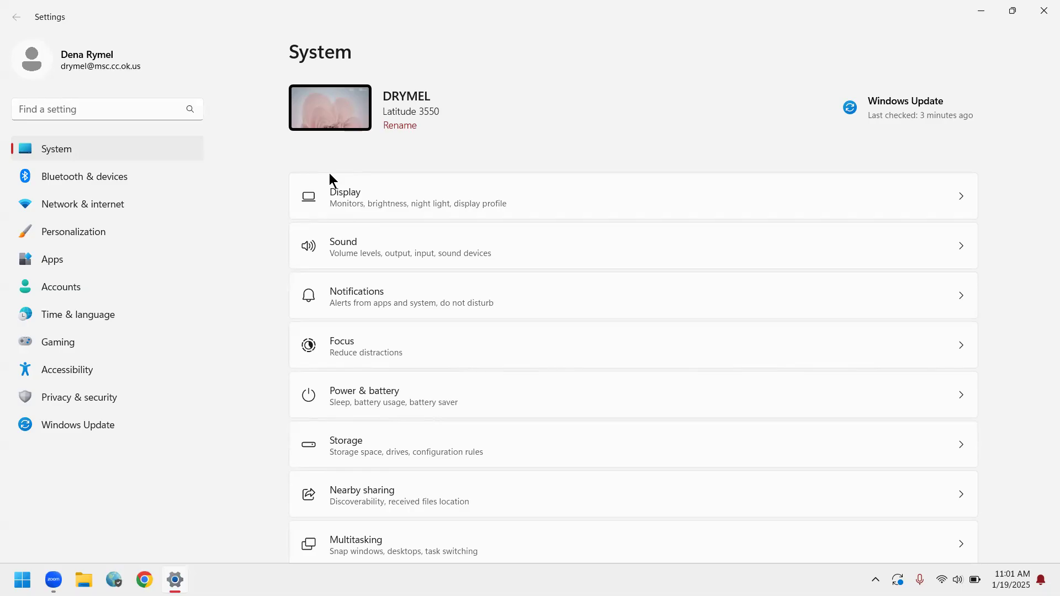
Open the Storage page in the System settings and examine the disk usage and storage management options.
scroll(329, 173, down, 2)
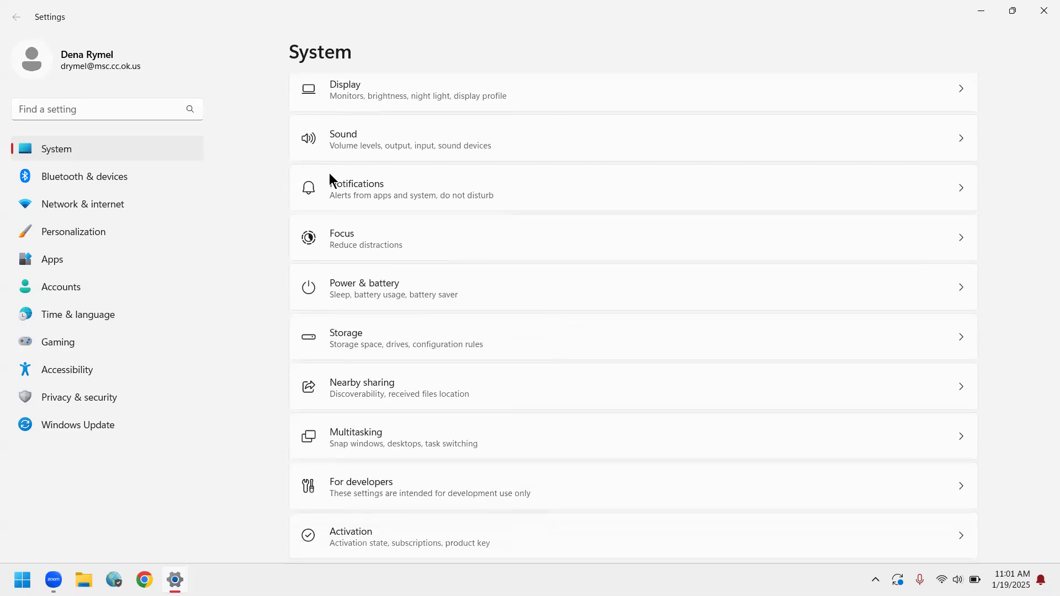
scroll(329, 177, down, 1)
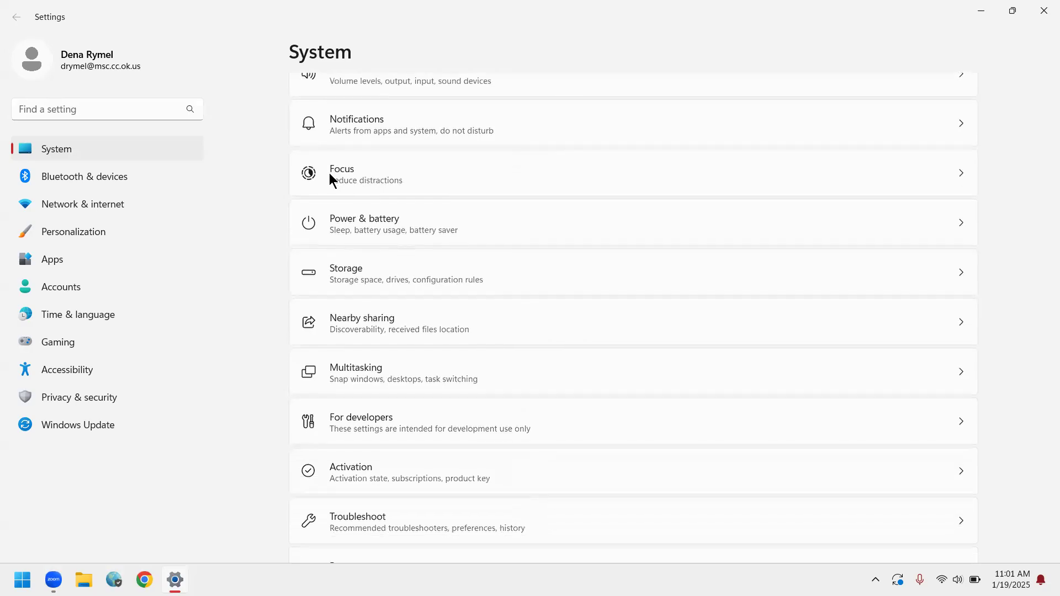
key(Return)
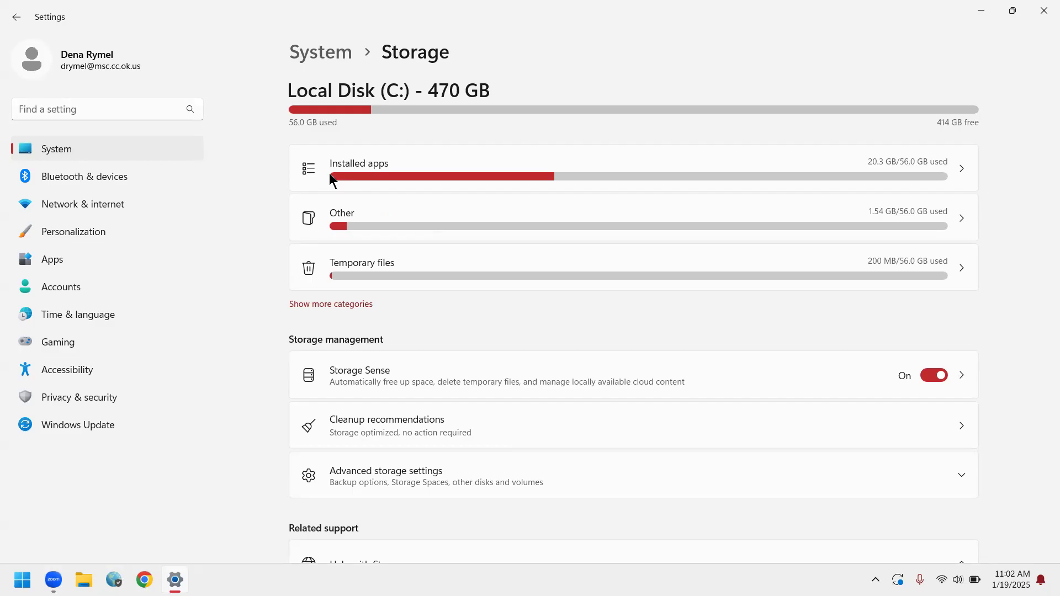
scroll(329, 173, down, 2)
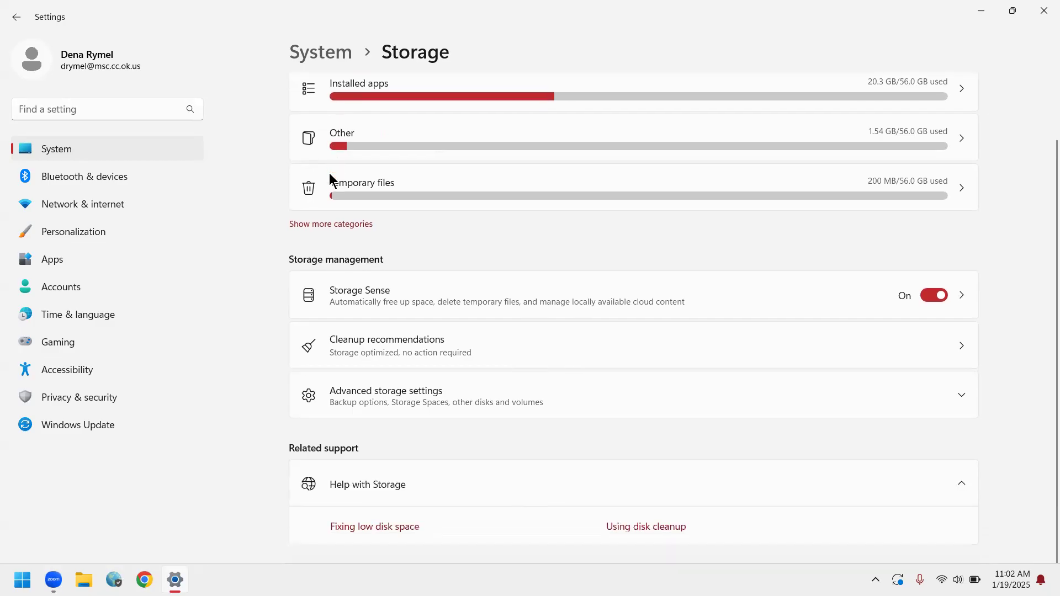
scroll(329, 174, up, 2)
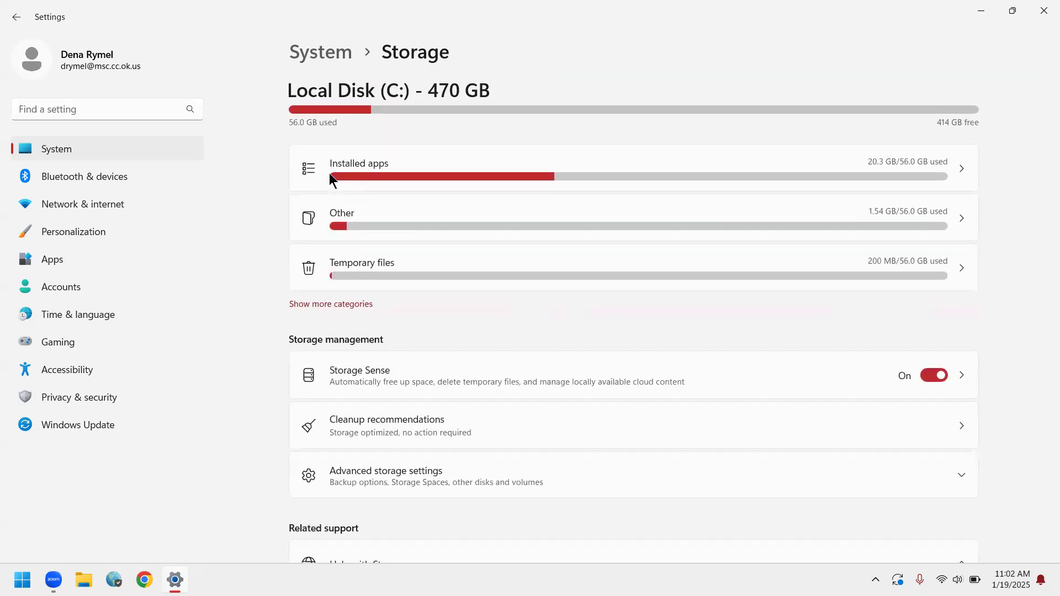
Return to the System settings, browse the list of pages and open System components.
key(alt+Left)
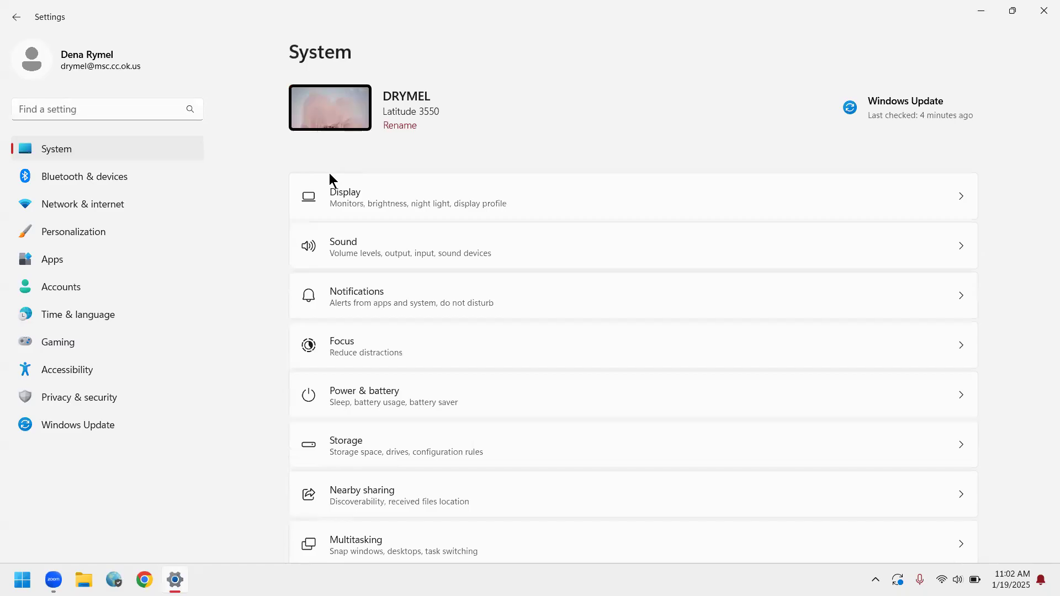
scroll(329, 174, down, 3)
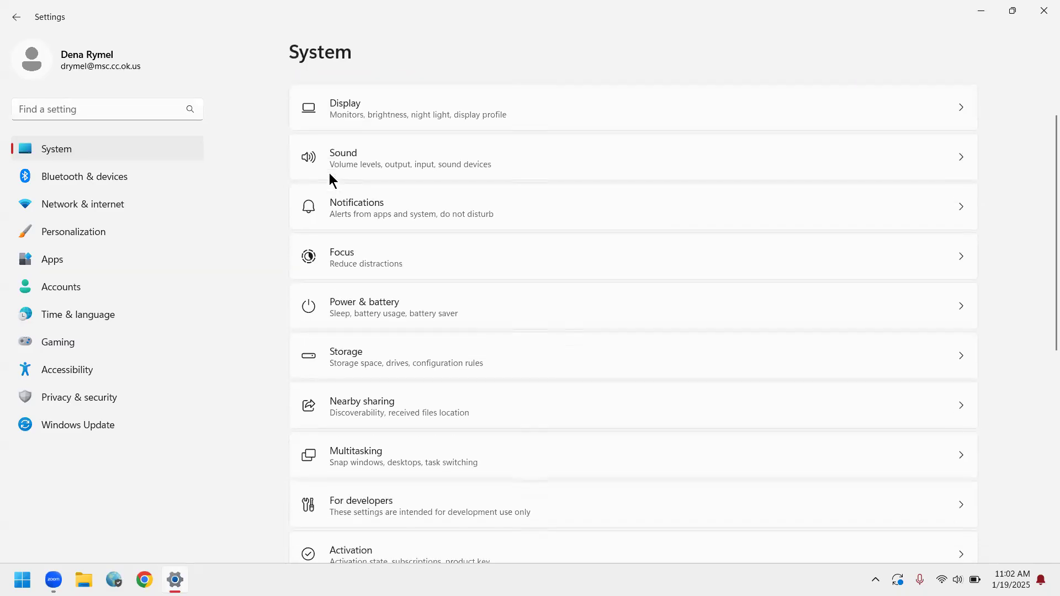
scroll(329, 173, down, 3)
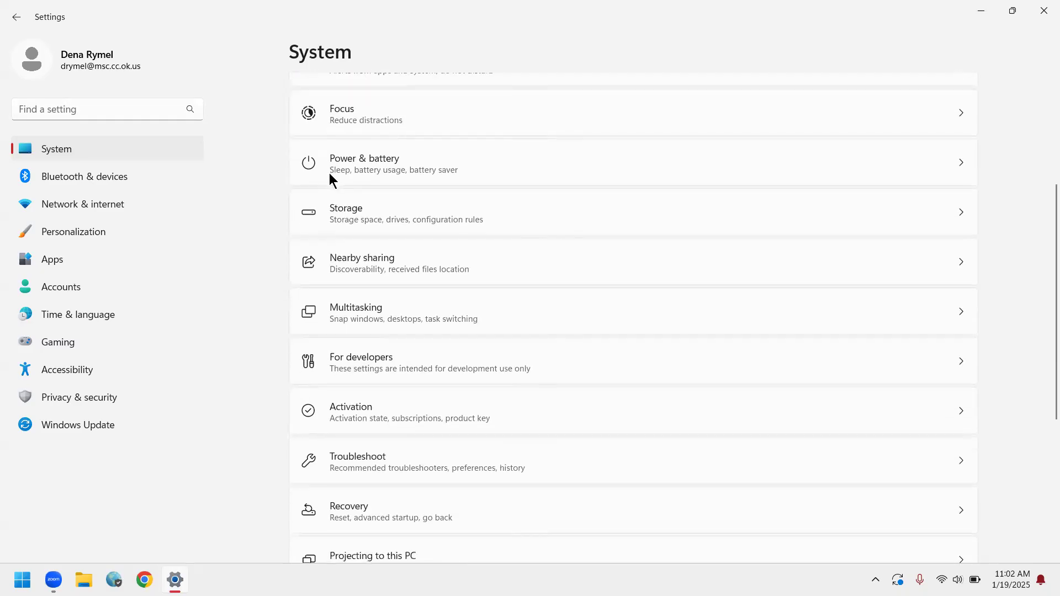
scroll(329, 173, down, 4)
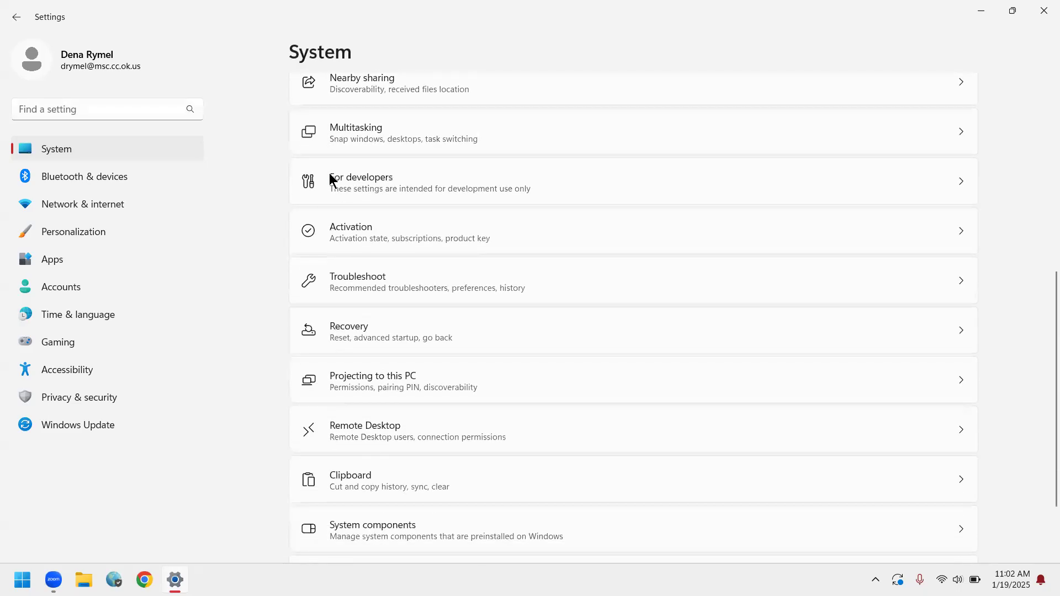
scroll(329, 174, down, 1)
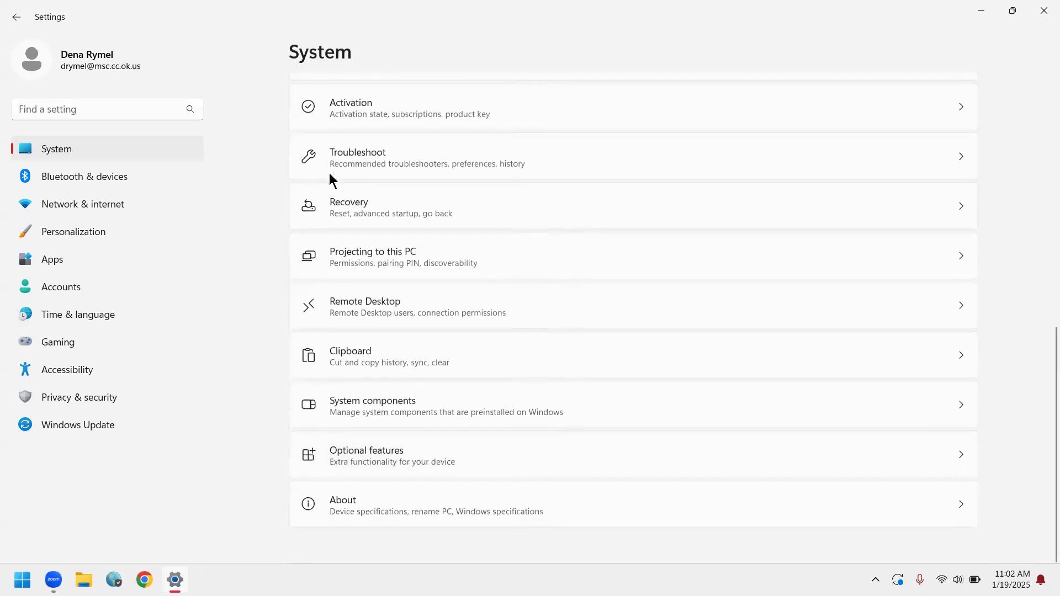
key(Return)
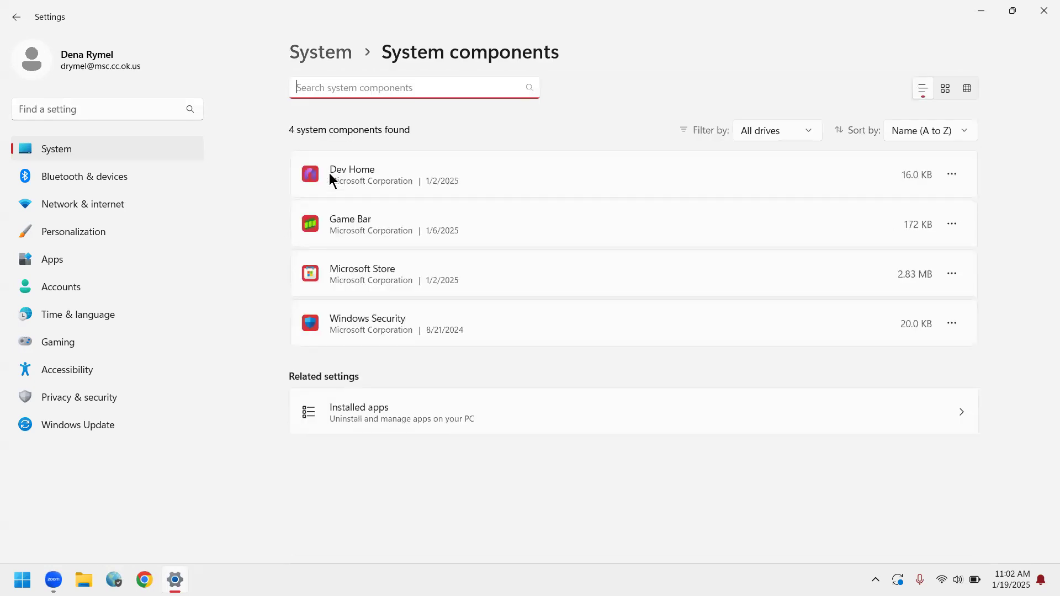
Go back to the System settings and open the About page.
key(alt+Left)
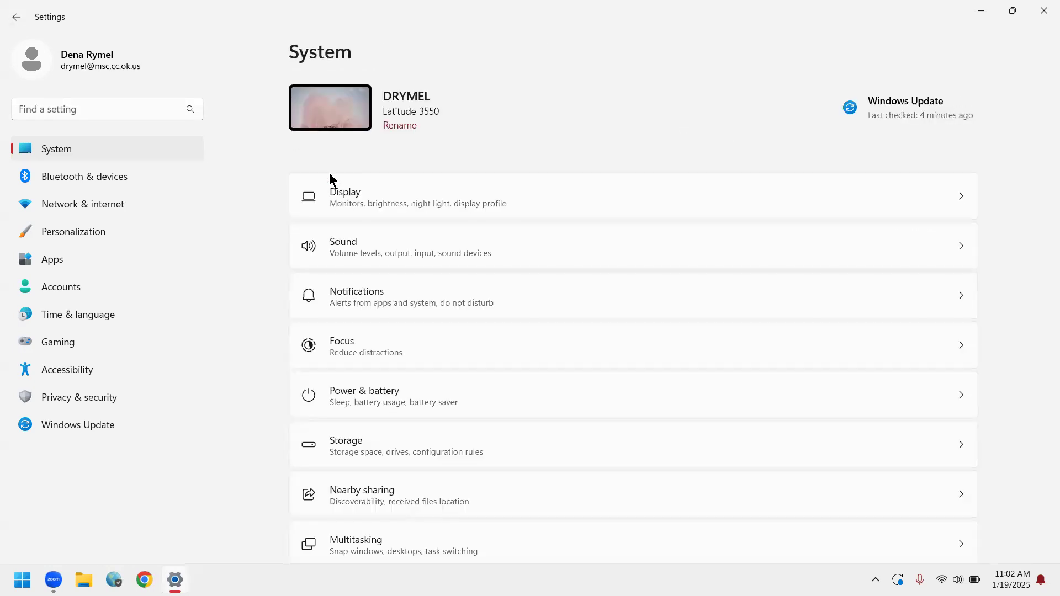
scroll(329, 174, down, 3)
scroll(329, 173, down, 5)
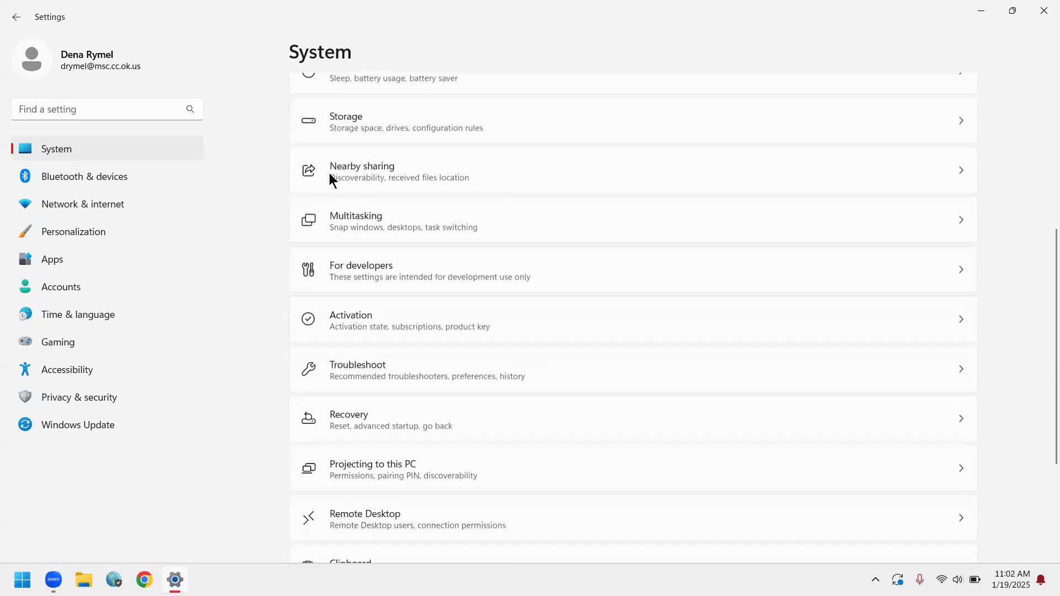
scroll(329, 173, down, 1)
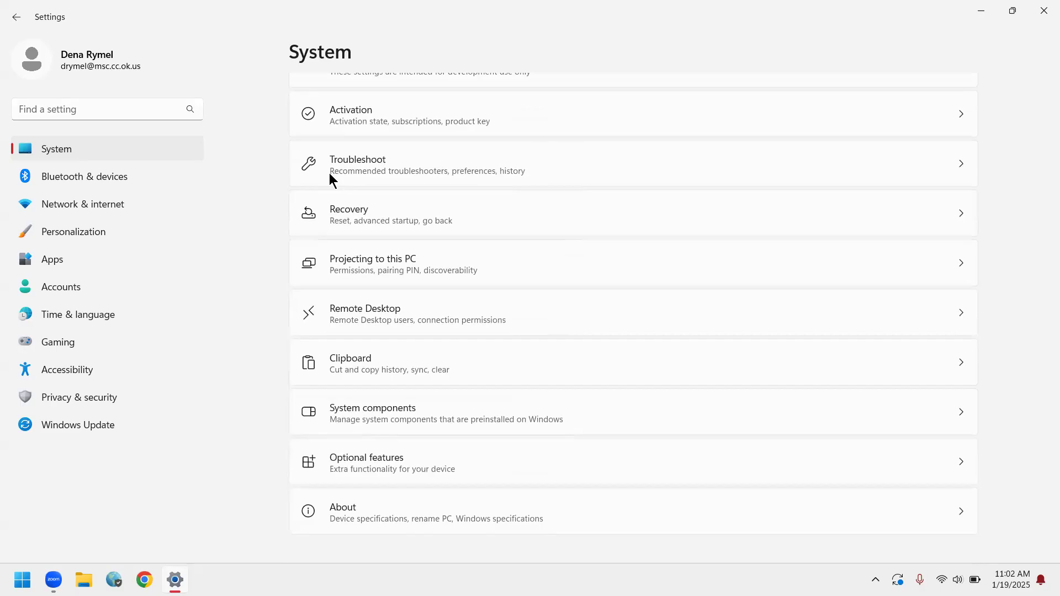
key(Return)
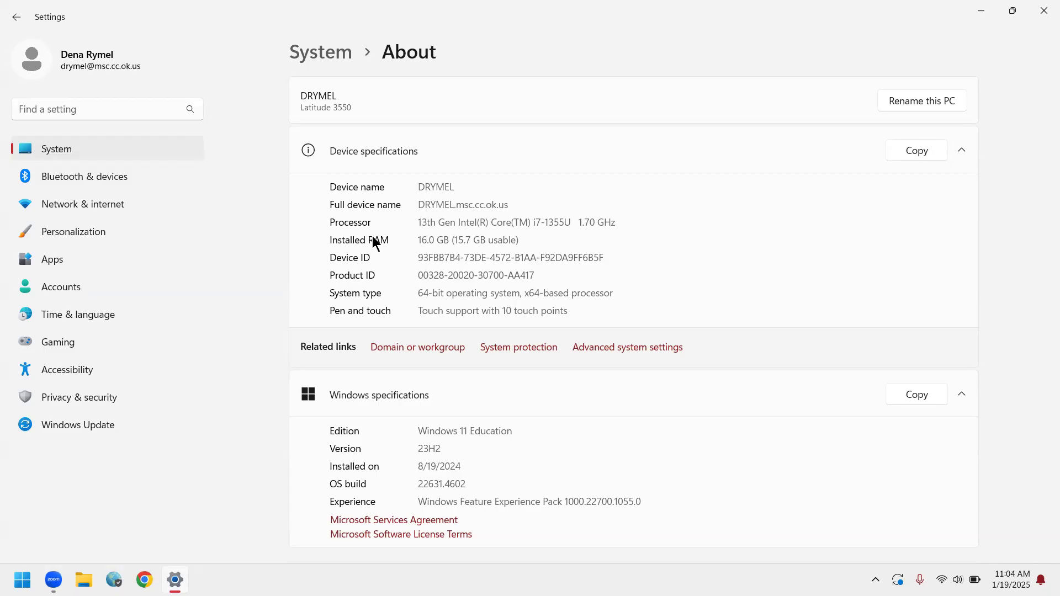
Examine the device and Windows specifications on the About page, and close Settings.
scroll(373, 242, down, 3)
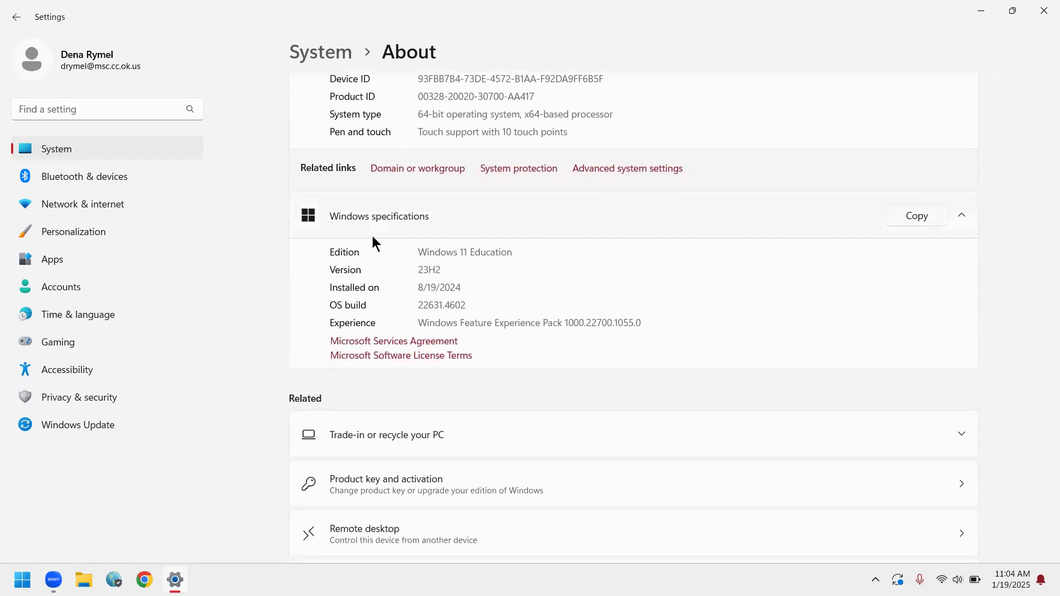
scroll(373, 239, down, 1)
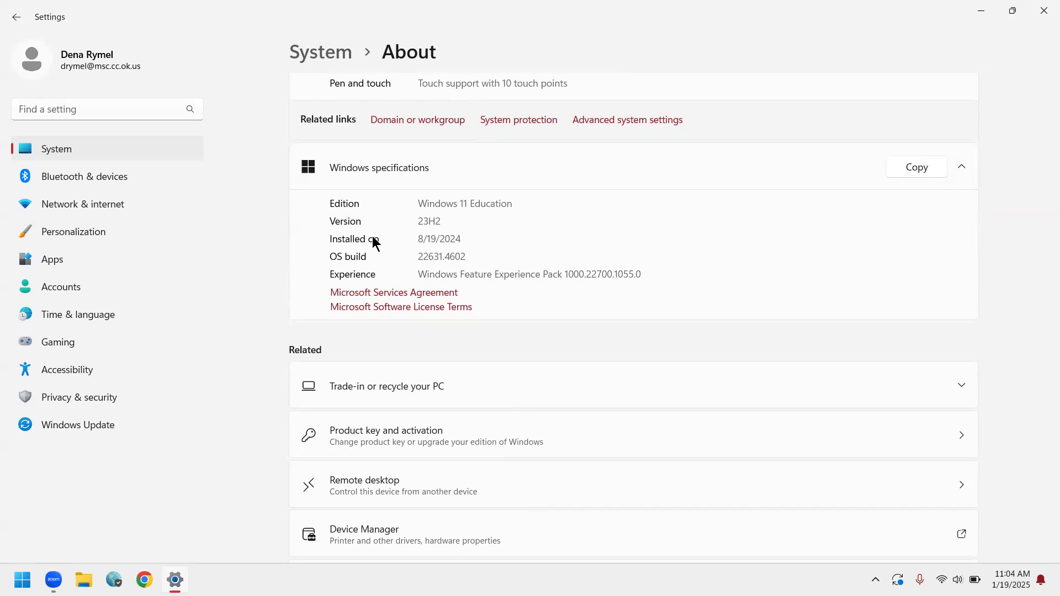
scroll(373, 242, down, 1)
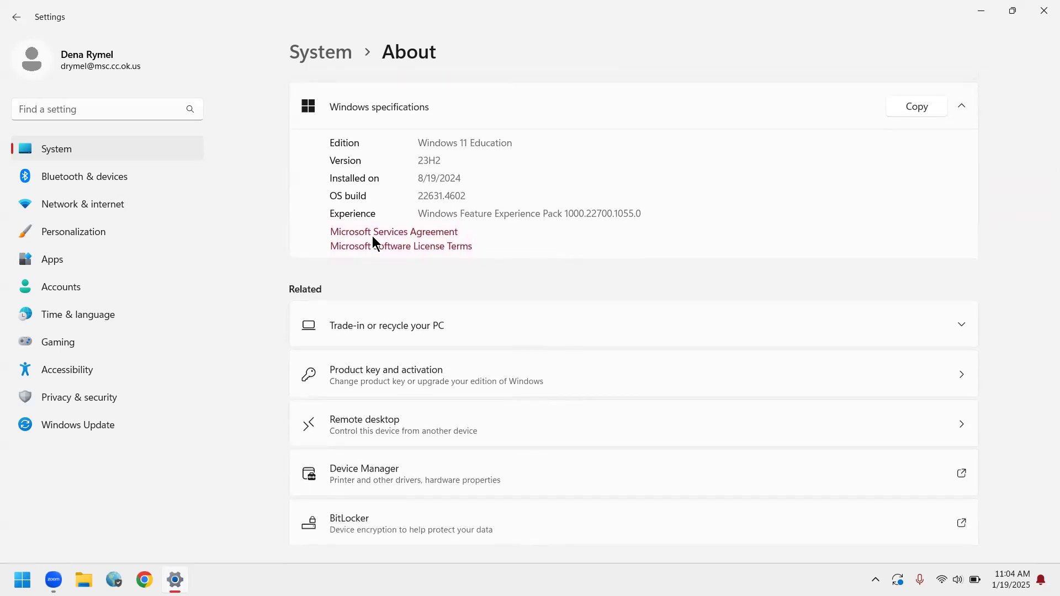
scroll(372, 239, up, 5)
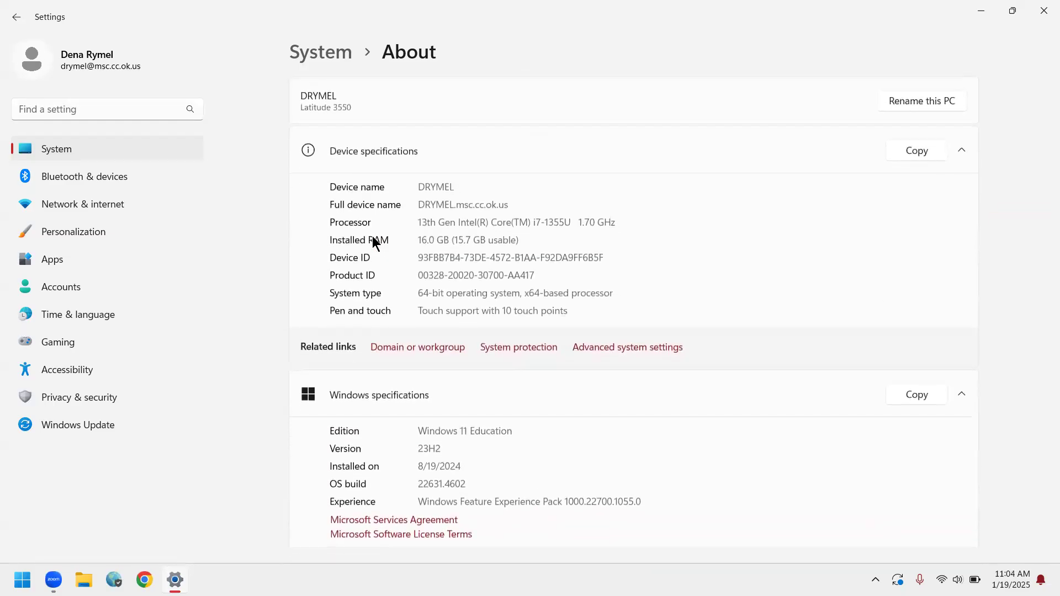
click(1043, 11)
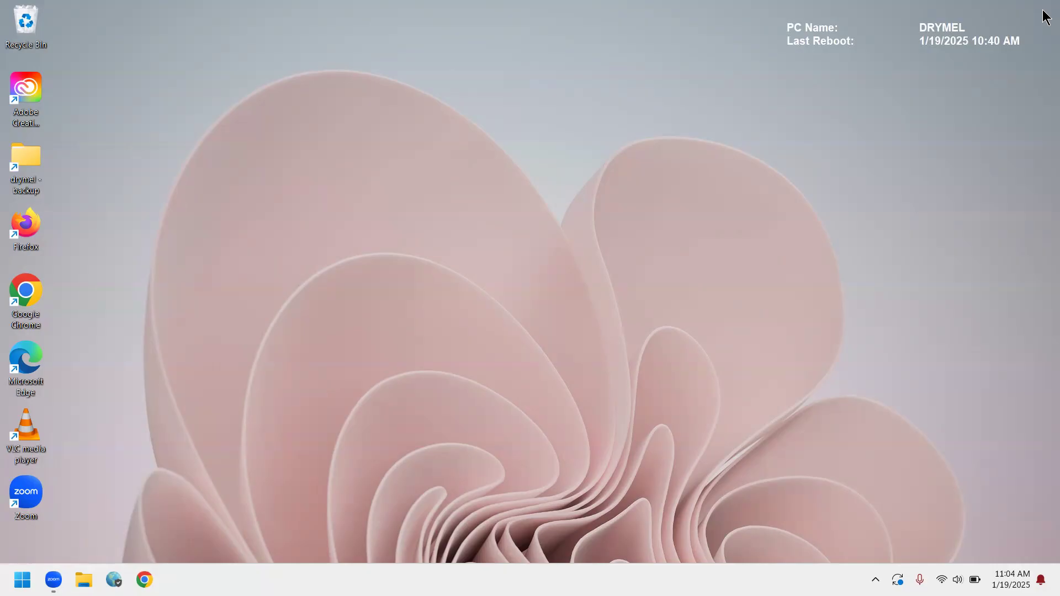
Open File Explorer and show the contents of the Documents folder.
key(super+e)
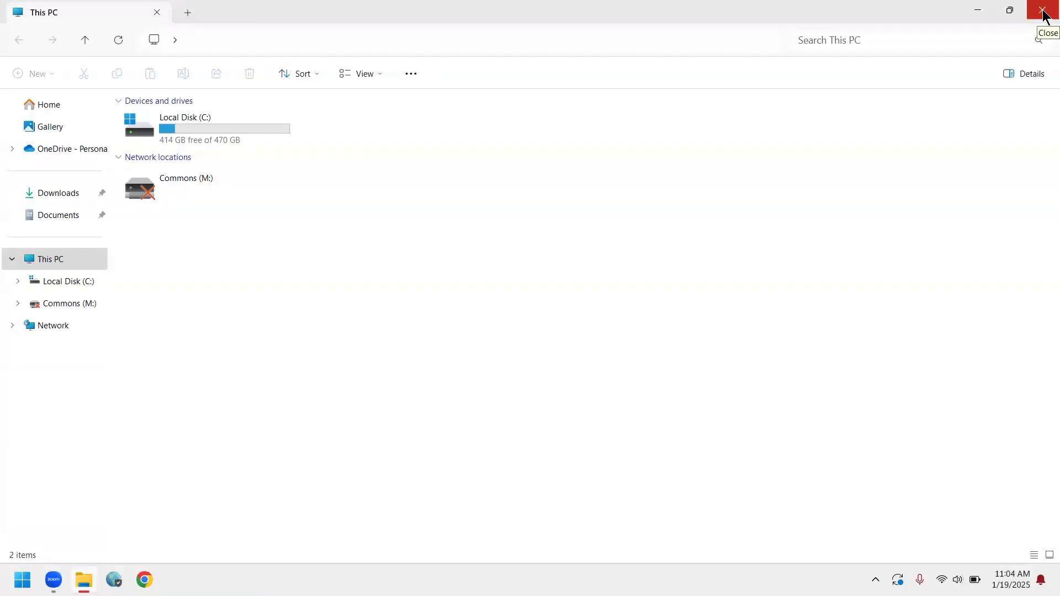
click(1043, 11)
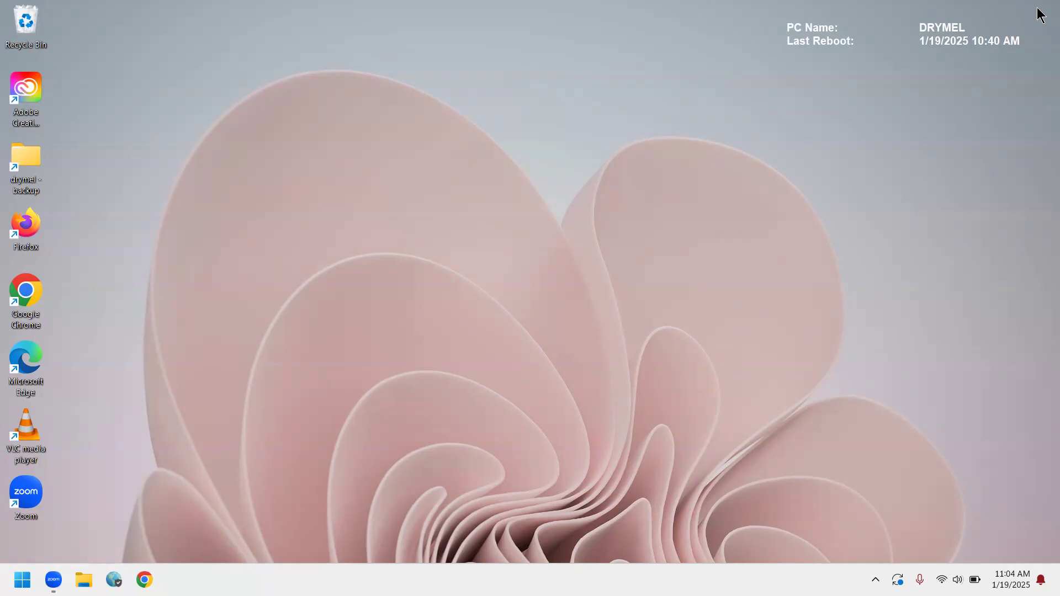
key(super+e)
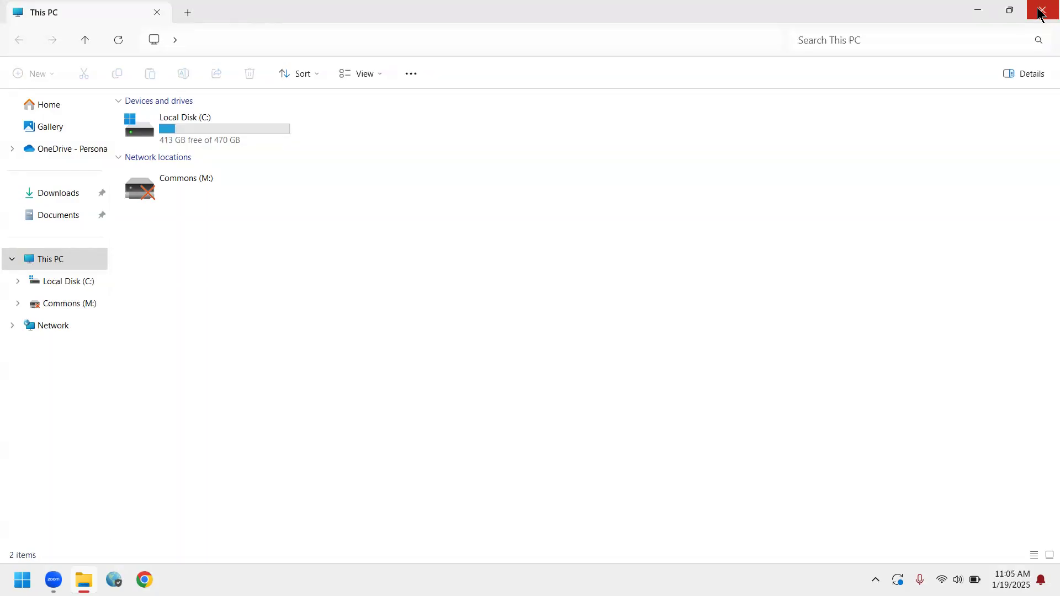
click(49, 215)
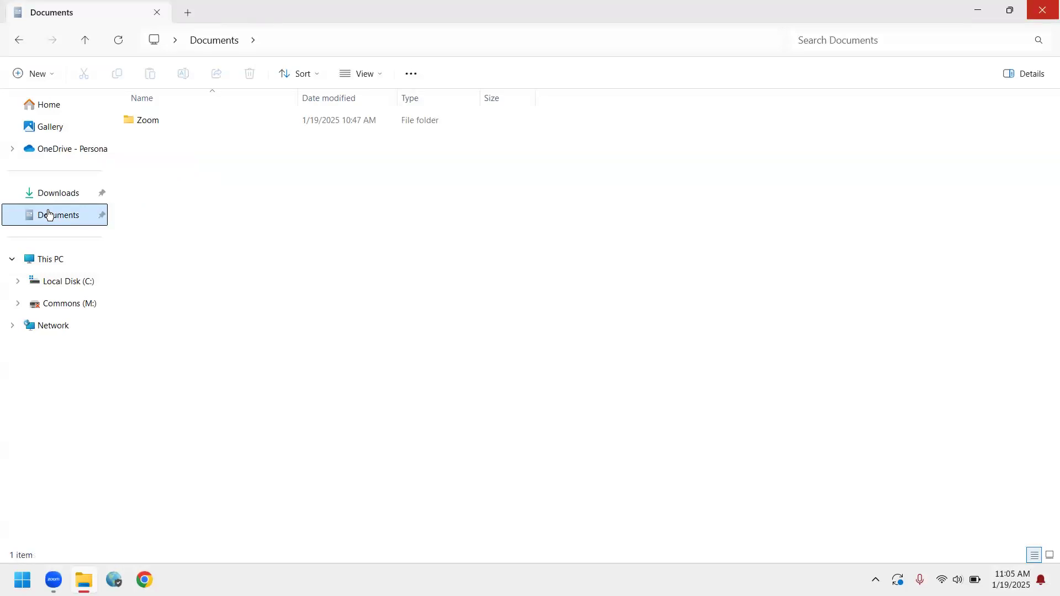
Restore the maximized Documents window to a floating size and reposition it on the desktop.
click(1012, 14)
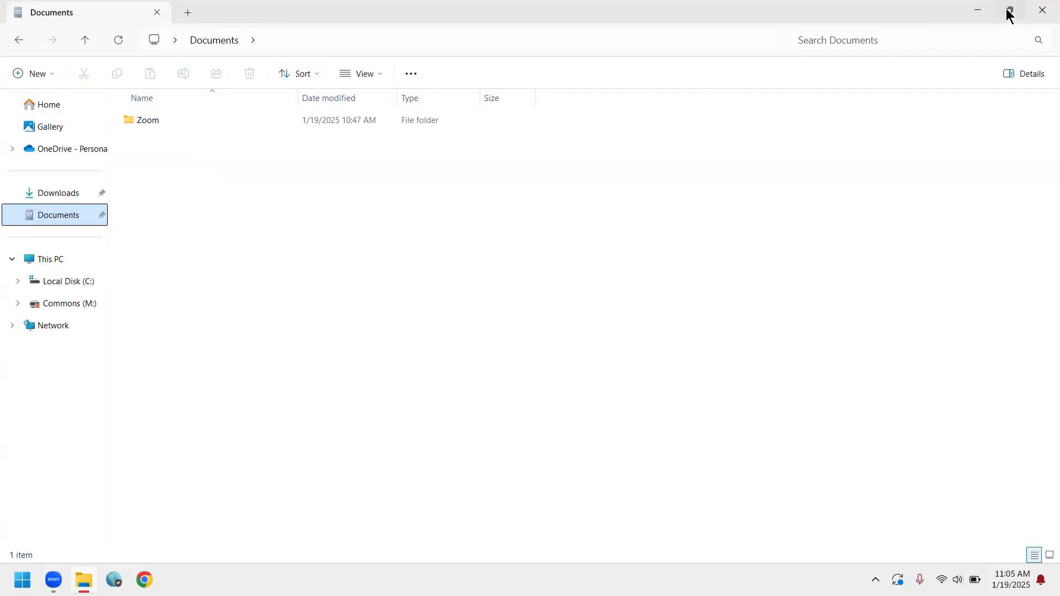
mouse_move(1007, 9)
key(super+Down)
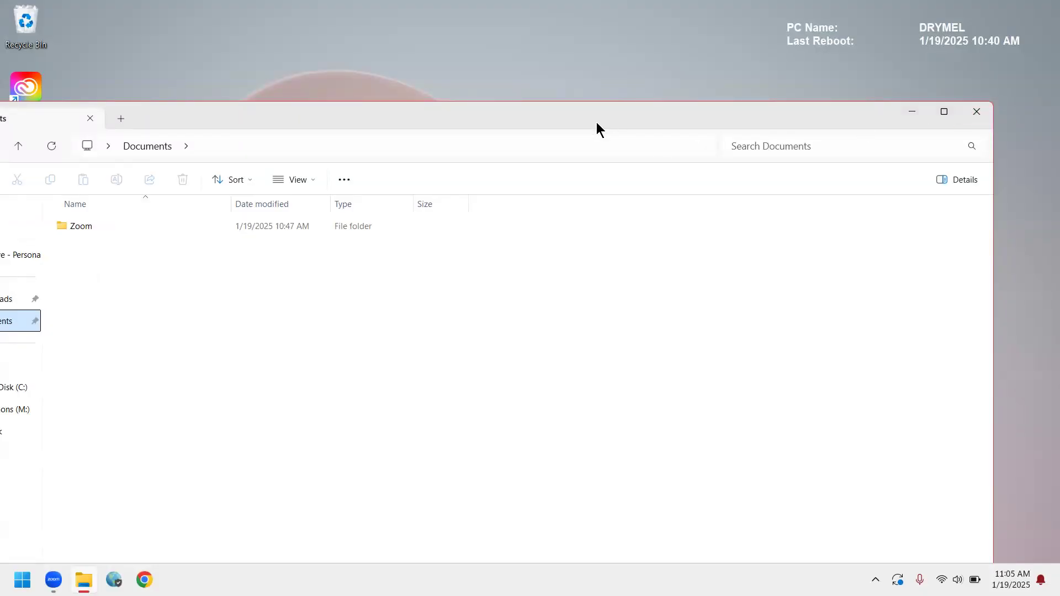
drag(613, 100, 663, 94)
click(609, 114)
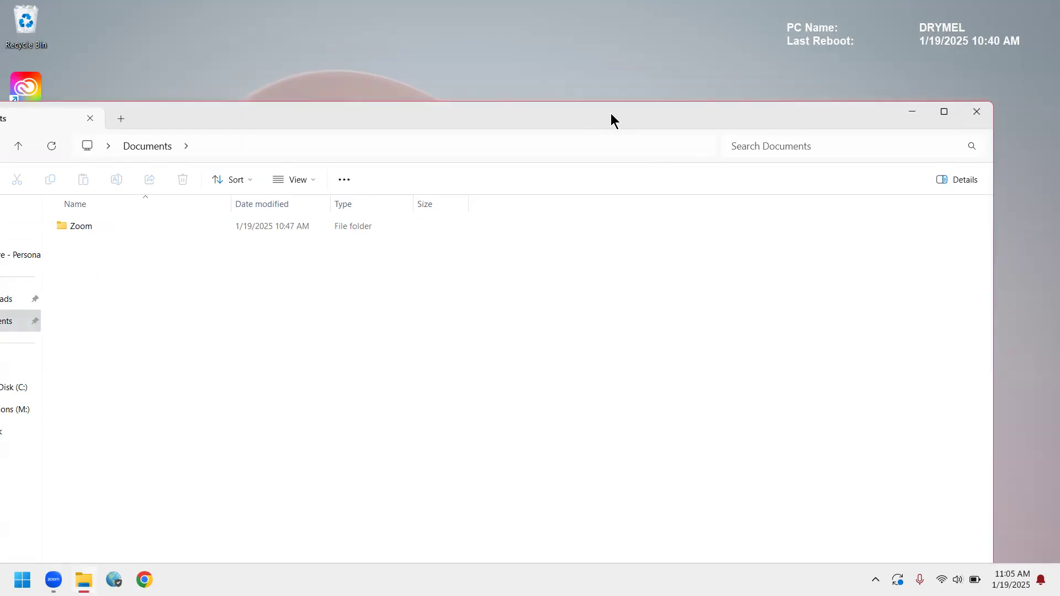
drag(15, 122, 161, 94)
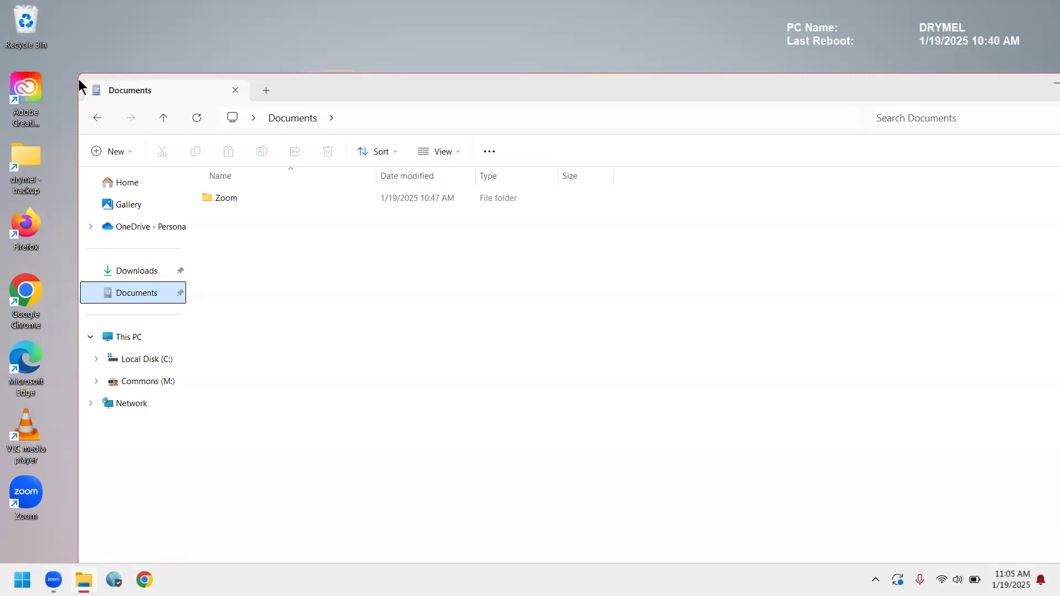
Shrink the Documents window and snap it to the left half of the screen.
drag(81, 74, 325, 171)
drag(54, 179, 331, 215)
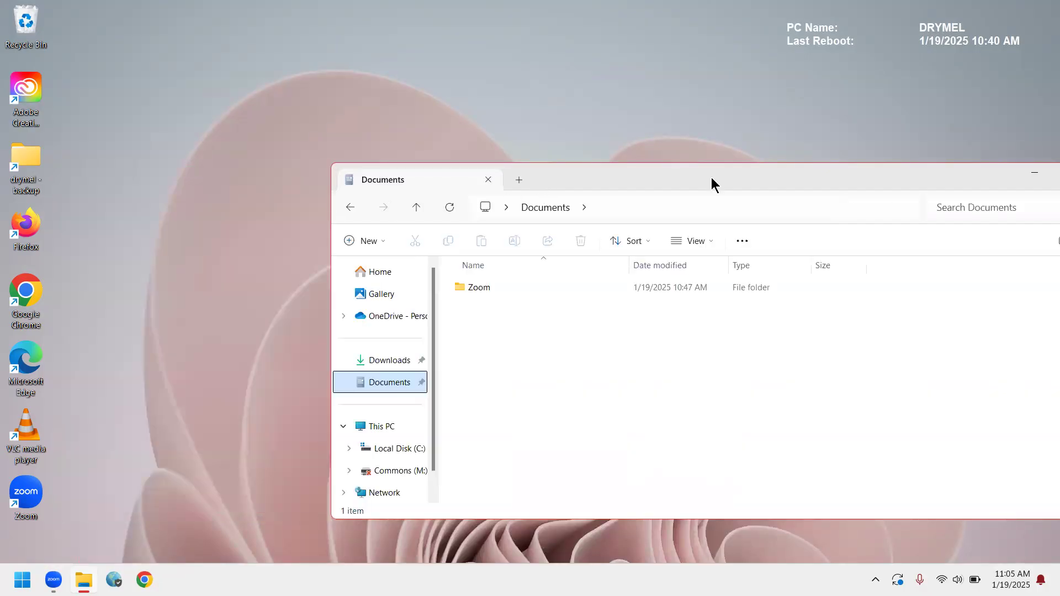
key(super+Left)
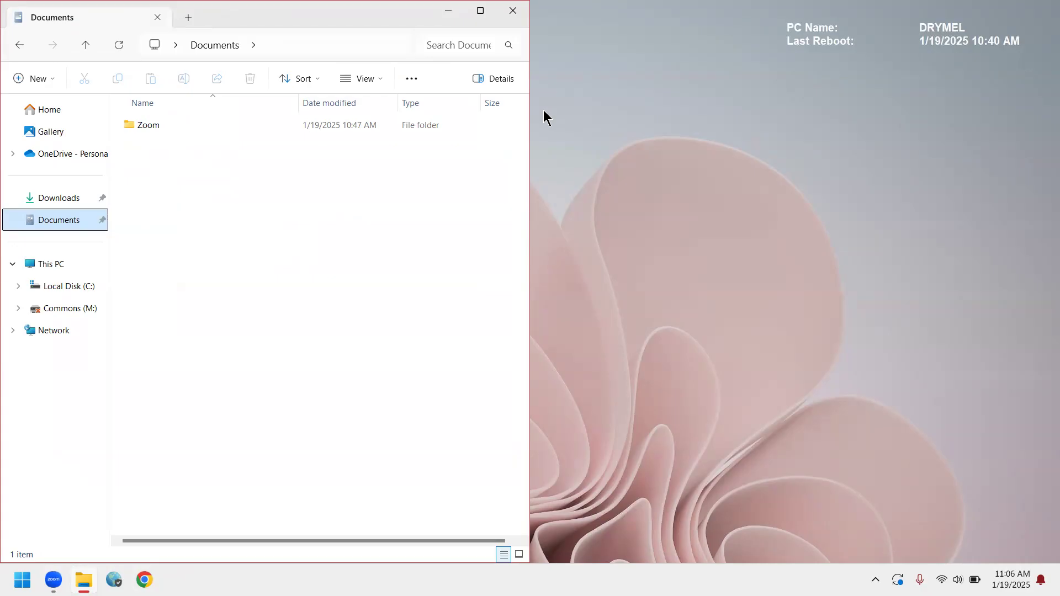
Create a new folder named Computer Applications in Documents.
click(19, 83)
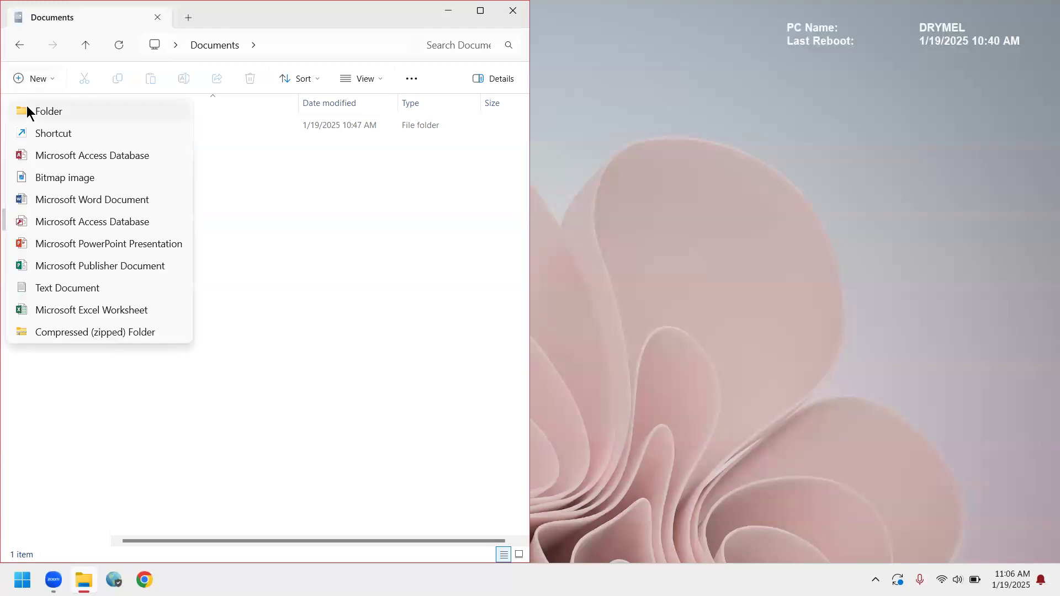
click(29, 113)
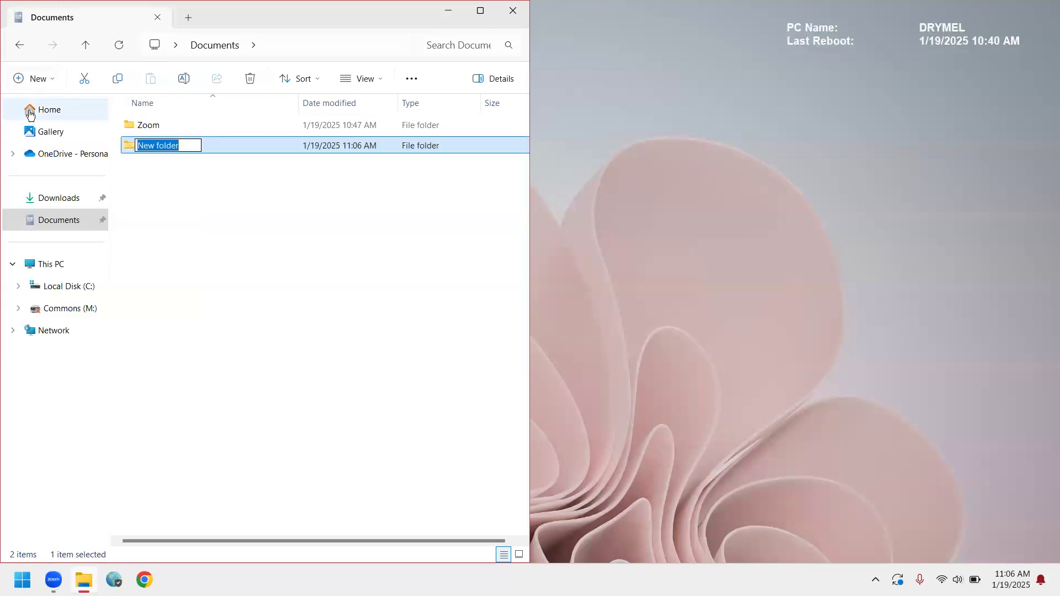
text(Computer Applications)
key(Return)
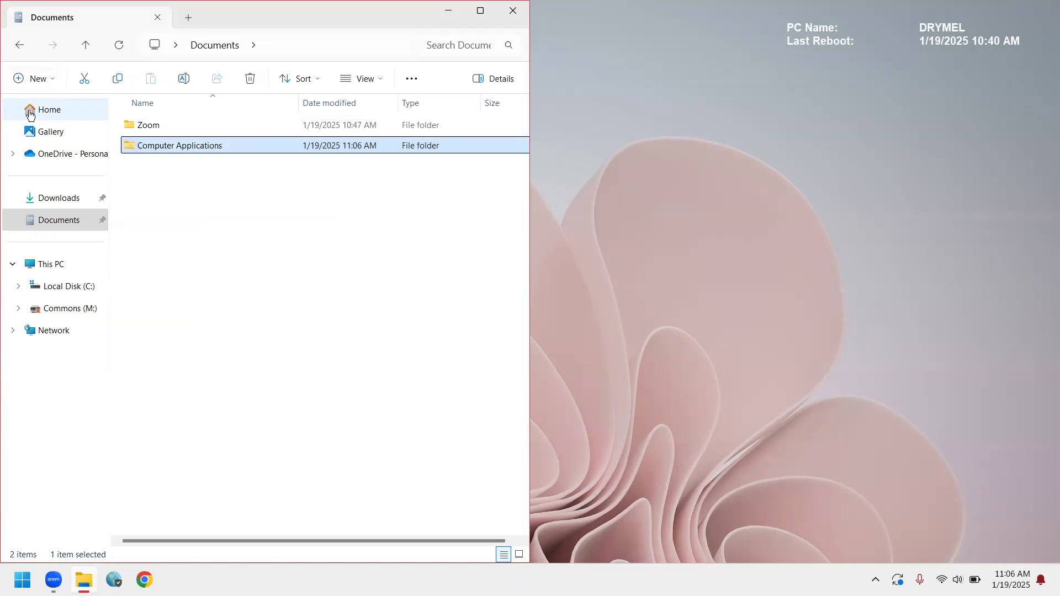
Create a second folder in Documents and name it Web Page Design.
right_click(252, 270)
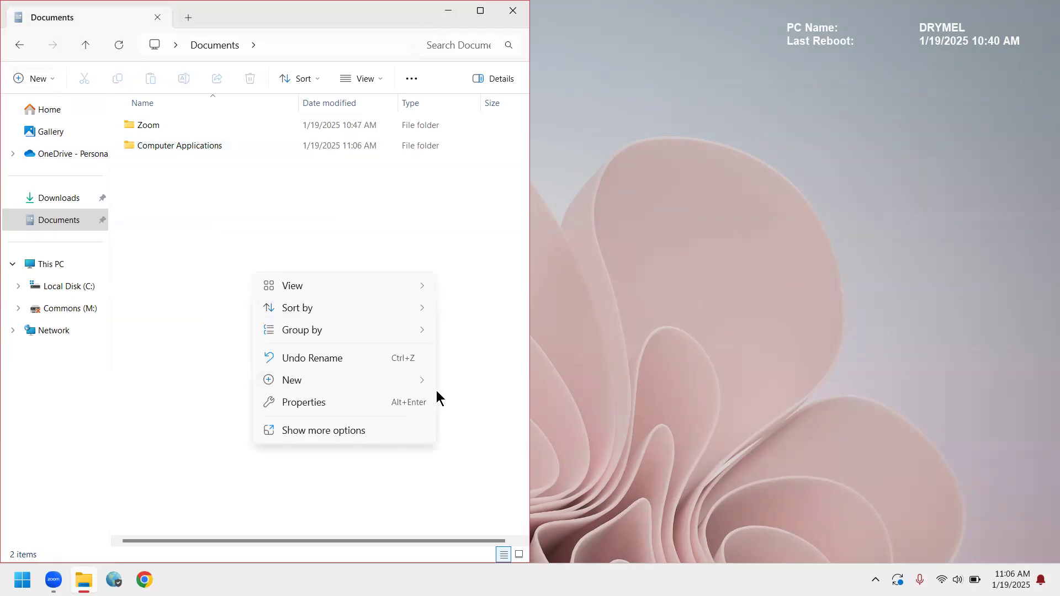
mouse_move(420, 386)
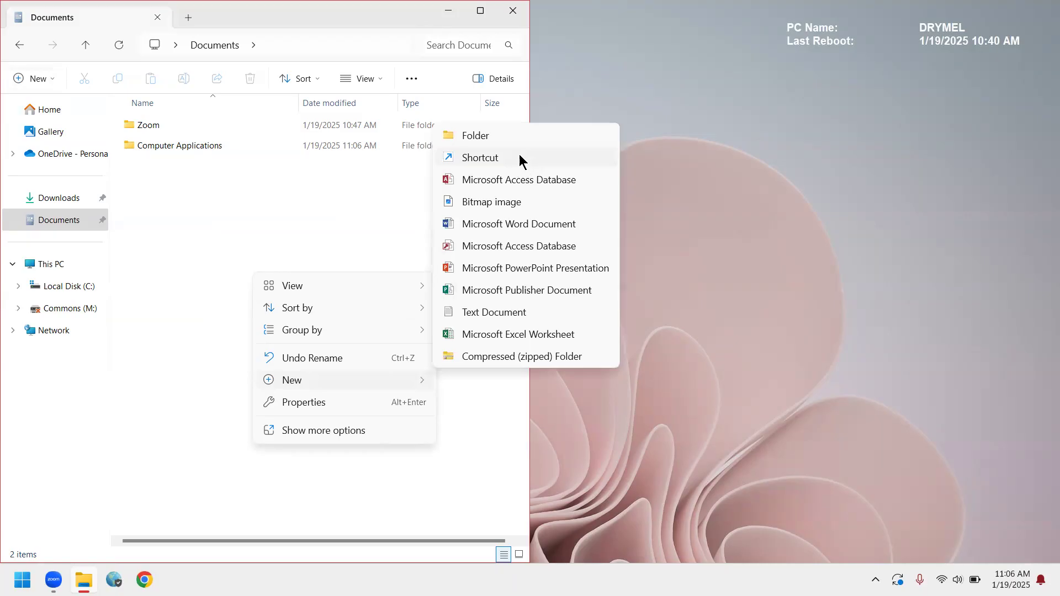
click(493, 138)
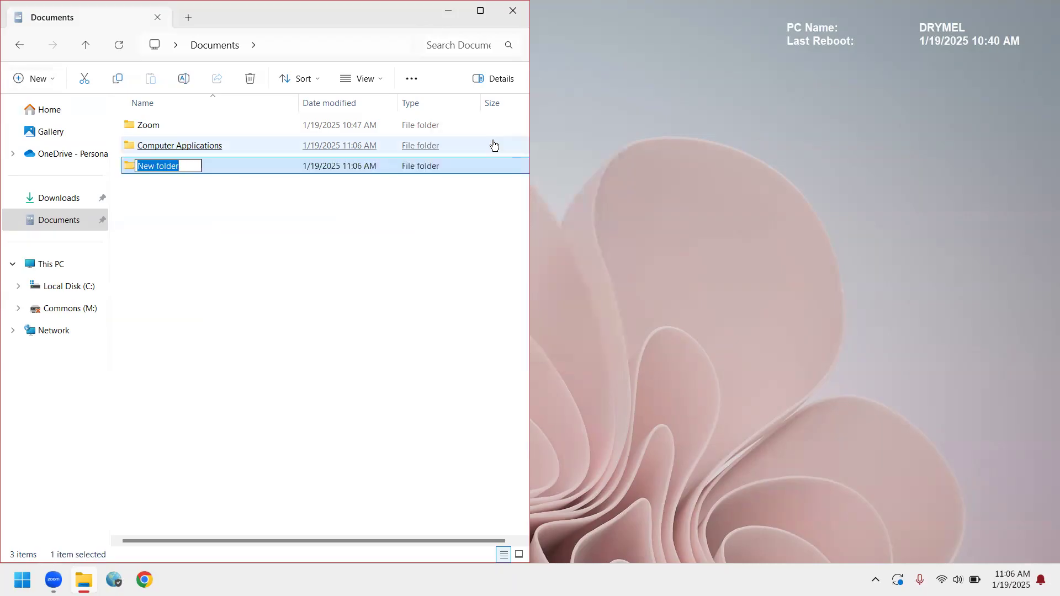
text(We)
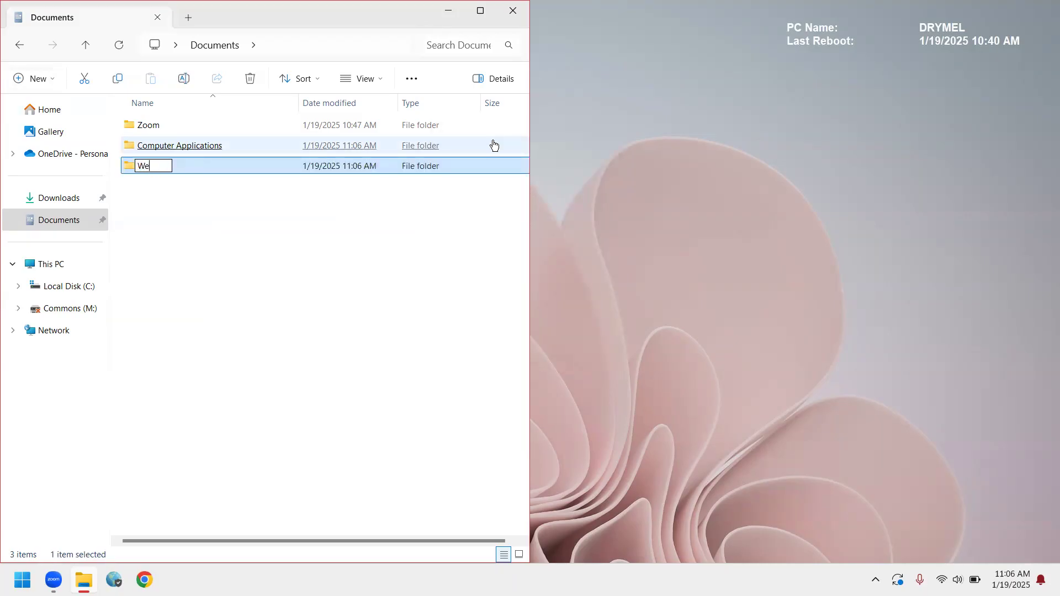
text(bpage)
key(BackSpace)
key(BackSpace)
key(BackSpace)
key(BackSpace)
text(Page Design)
key(Return)
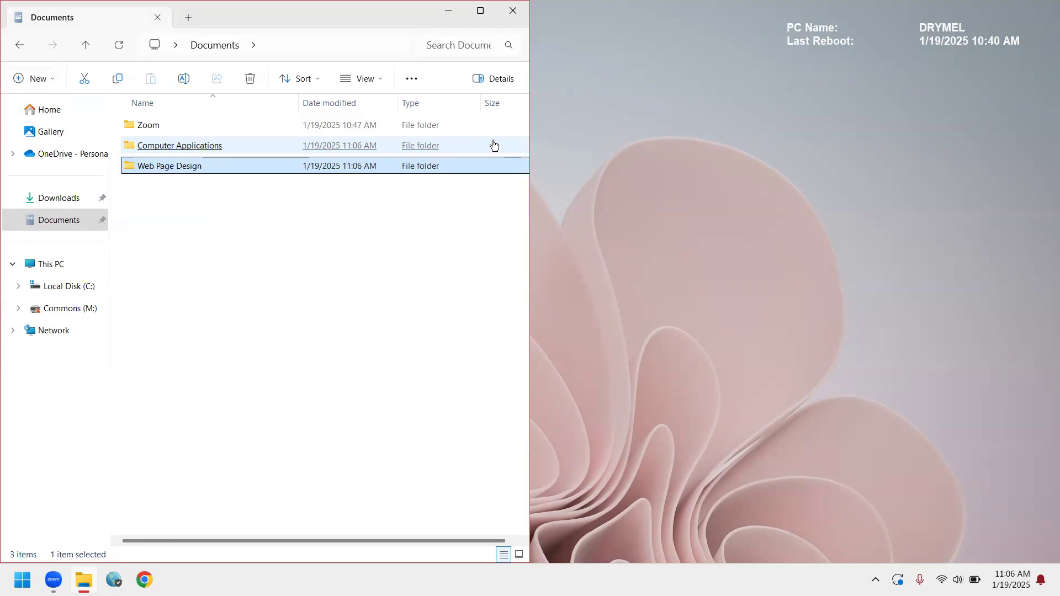
Rename the Web Page Design folder in Documents to Class 2.
right_click(194, 165)
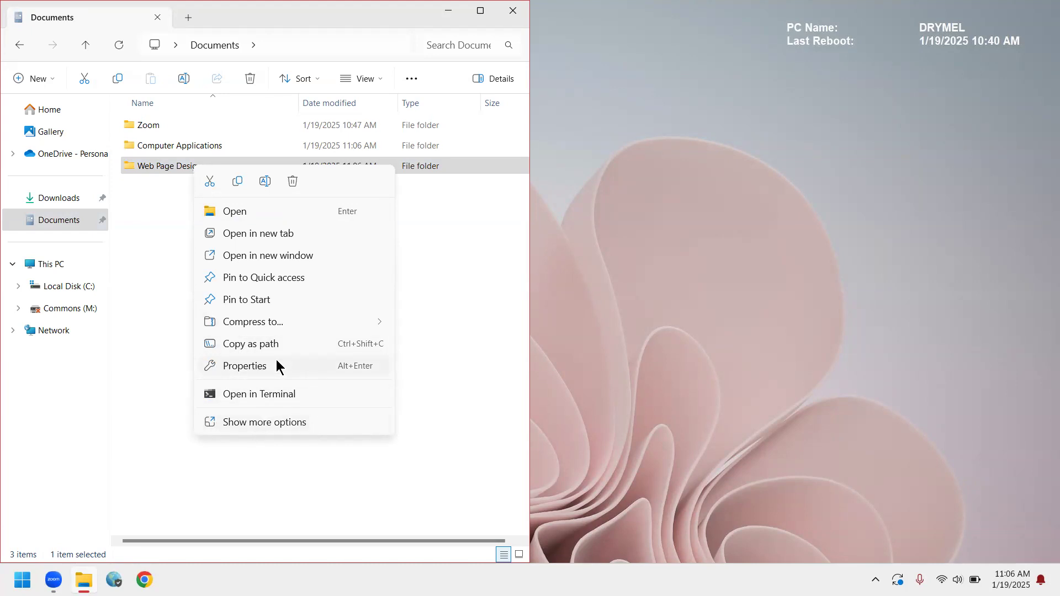
click(252, 426)
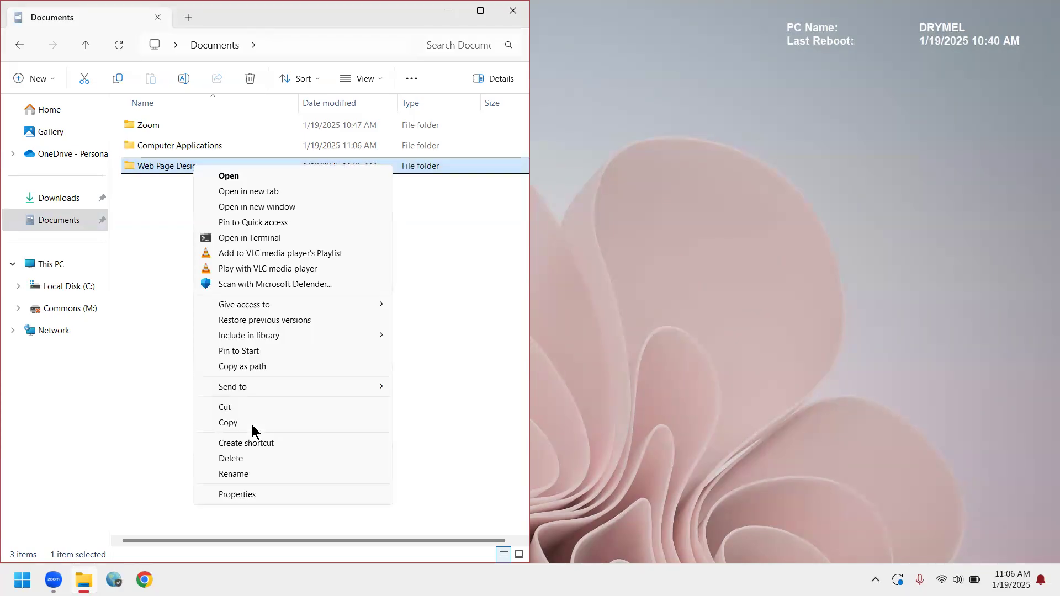
click(233, 474)
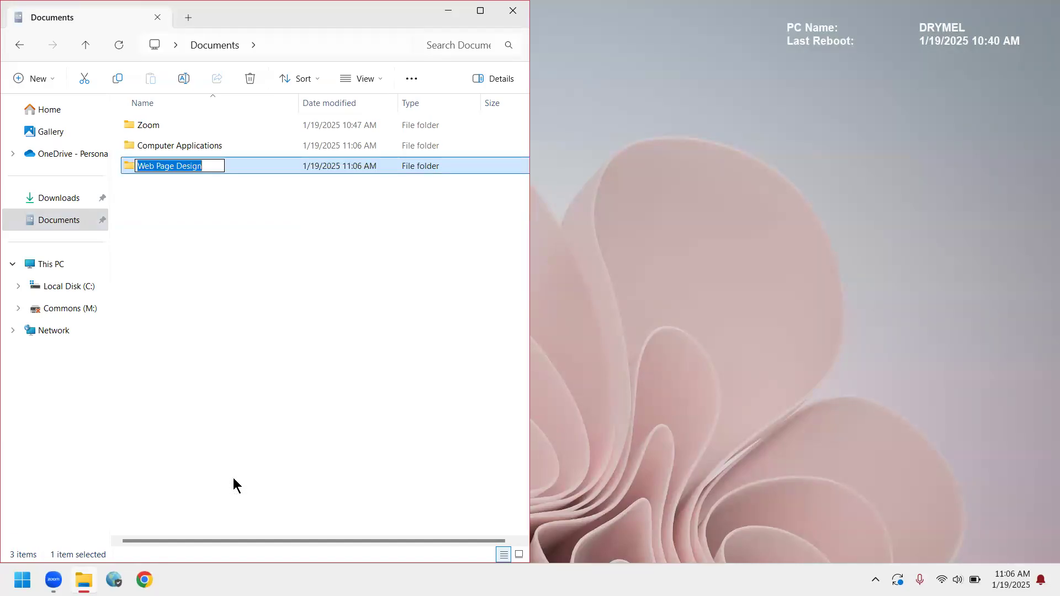
text(Class 2)
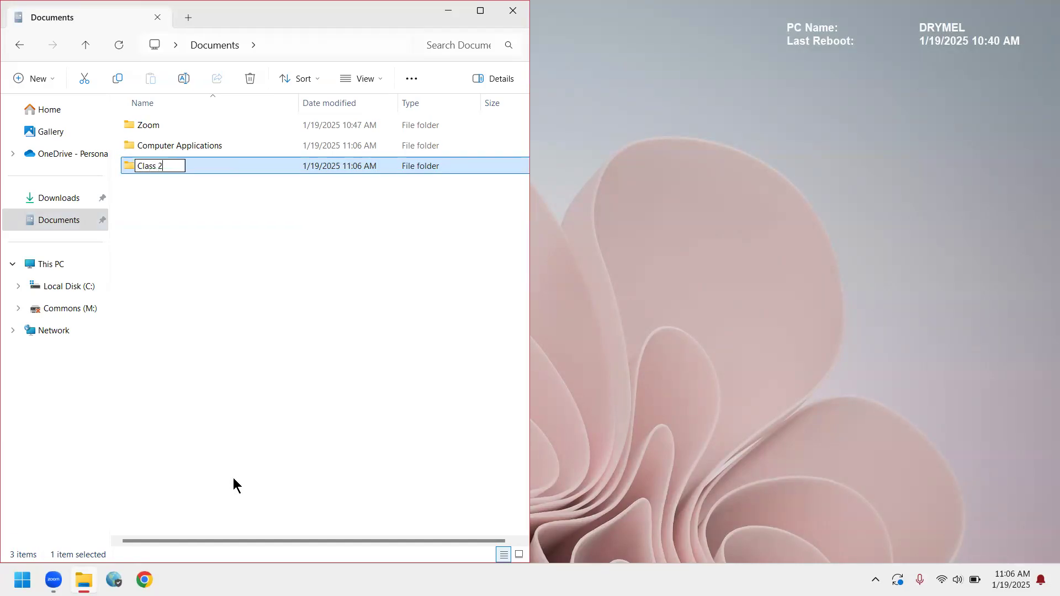
key(Return)
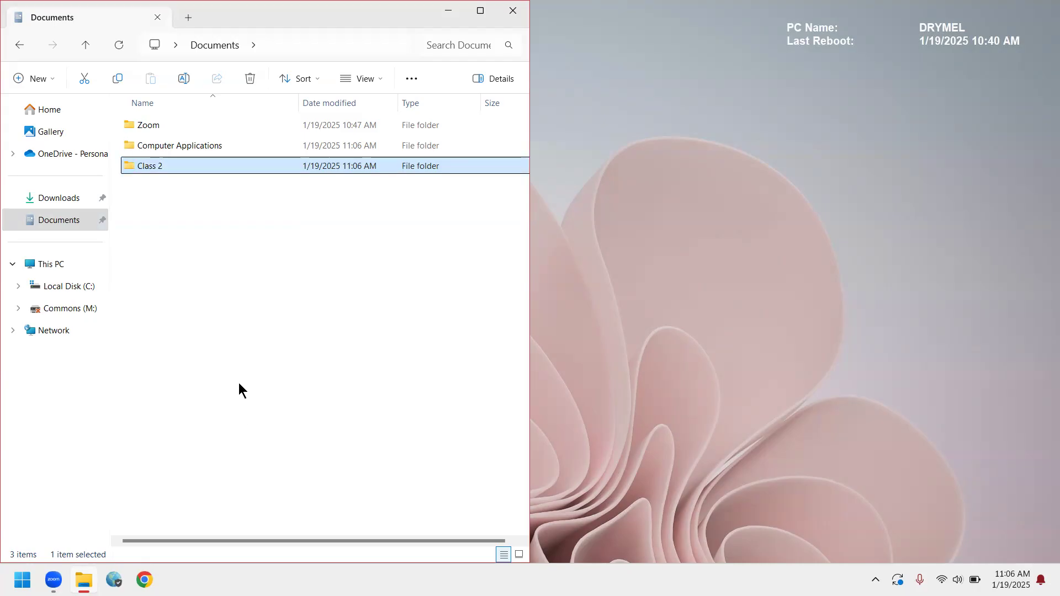
click(238, 376)
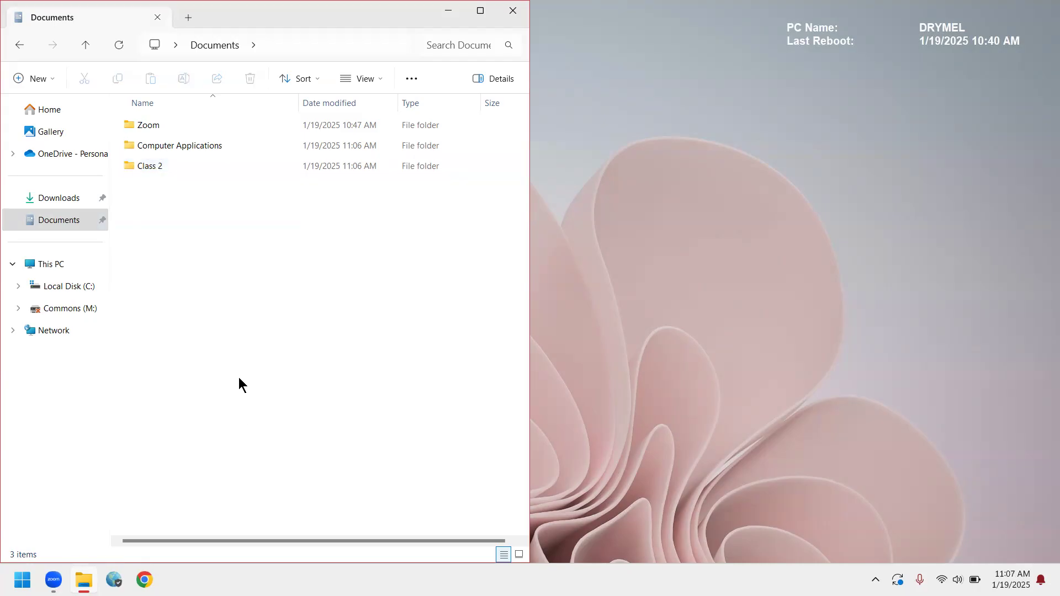
Open the Class 2 folder to view its contents and return to Documents.
click(148, 167)
double_click(149, 169)
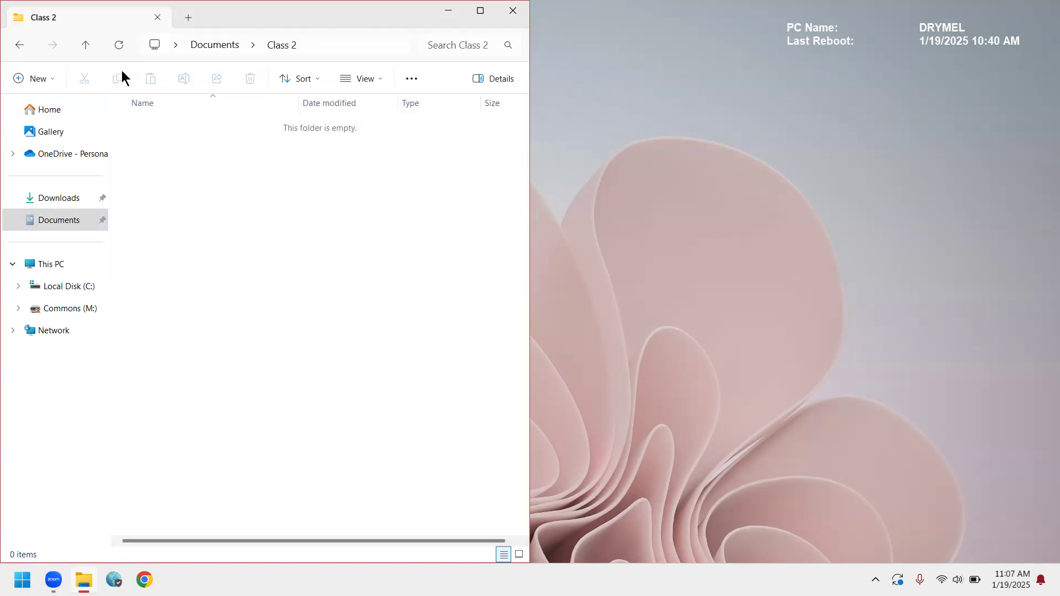
click(87, 39)
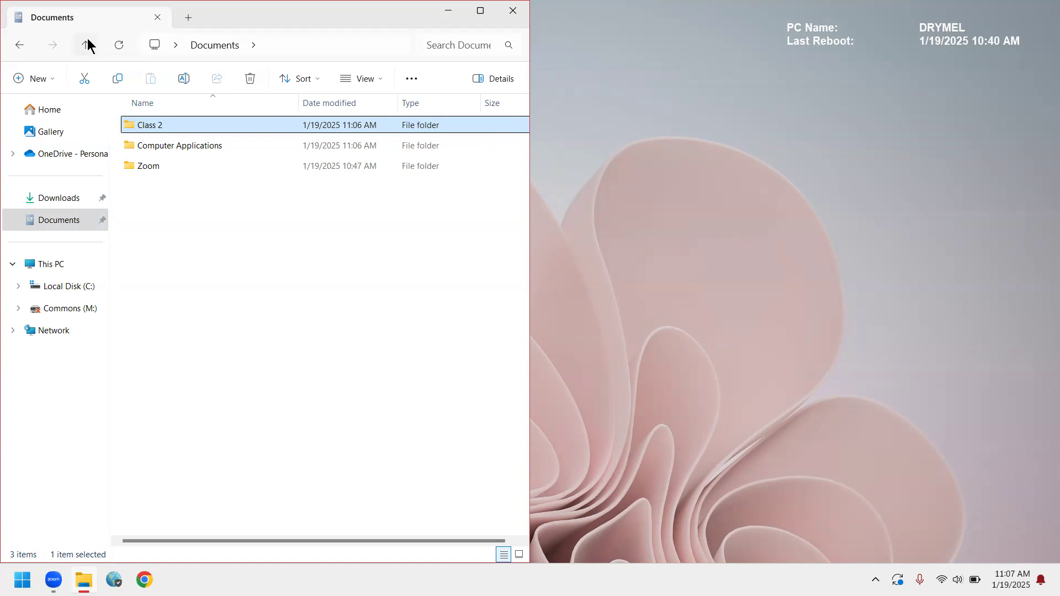
Look over the general settings in Folder Options, close the dialog and leave no folder selected in Documents.
click(287, 148)
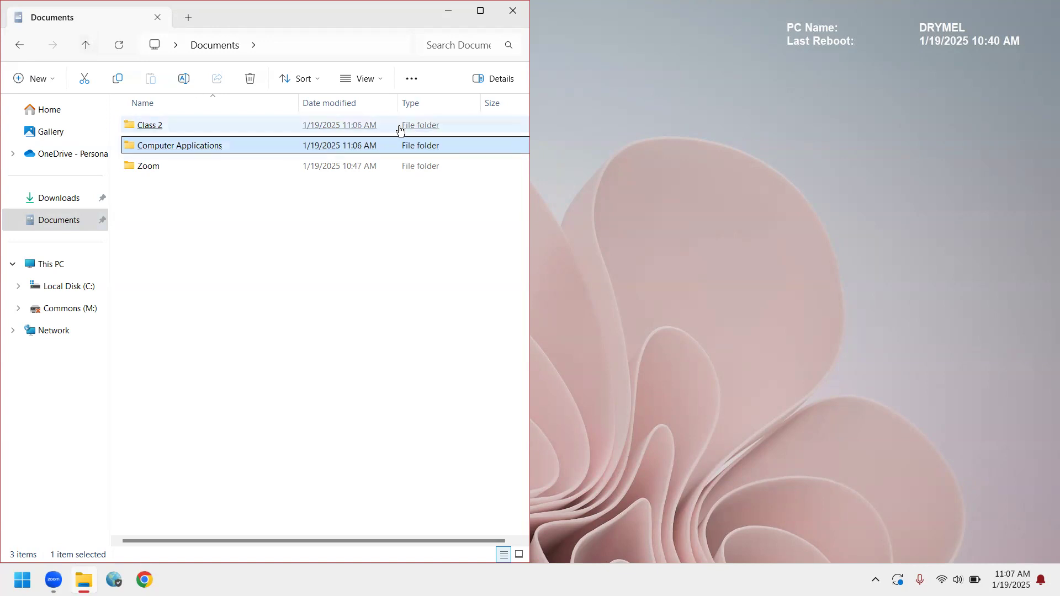
click(412, 84)
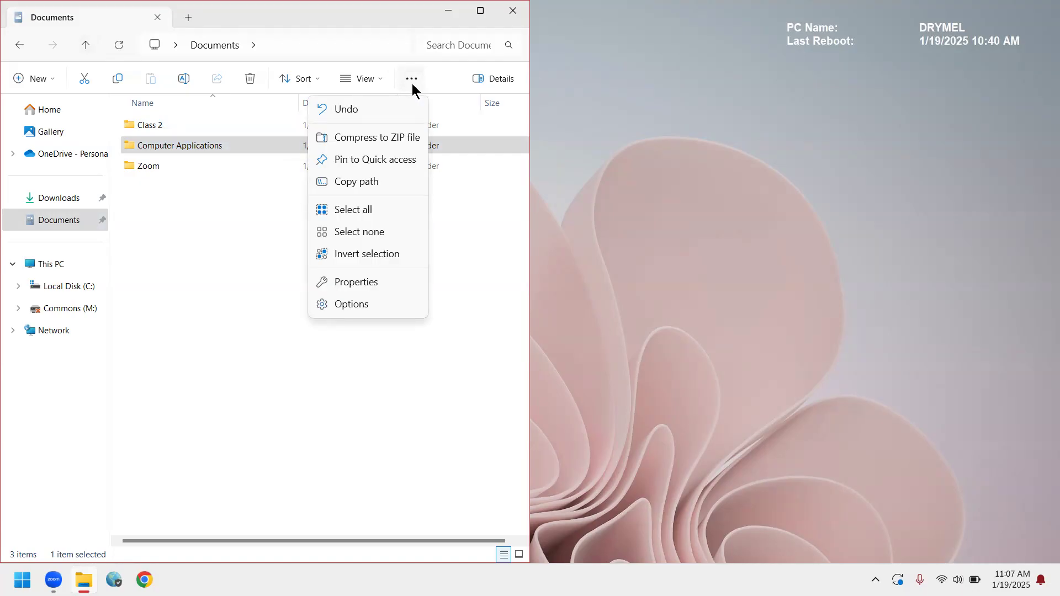
click(233, 300)
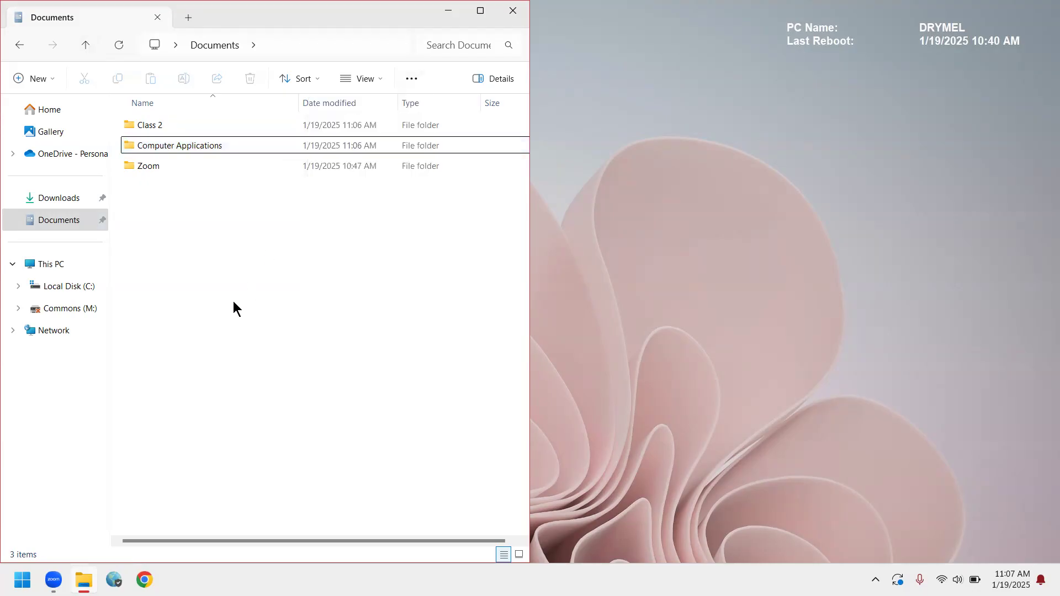
click(412, 81)
click(356, 261)
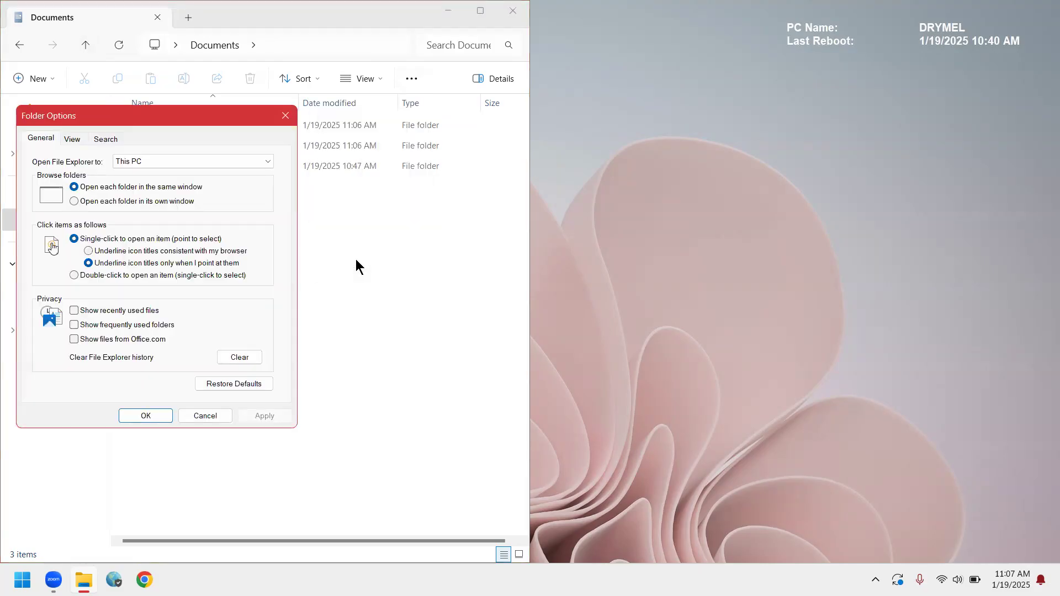
drag(212, 117, 770, 131)
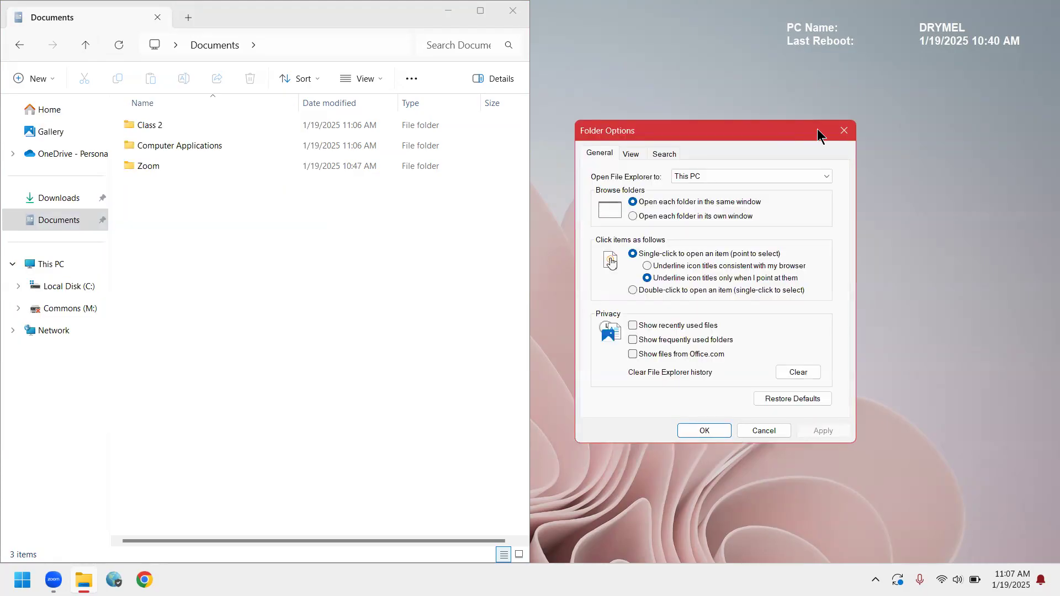
click(844, 131)
click(296, 352)
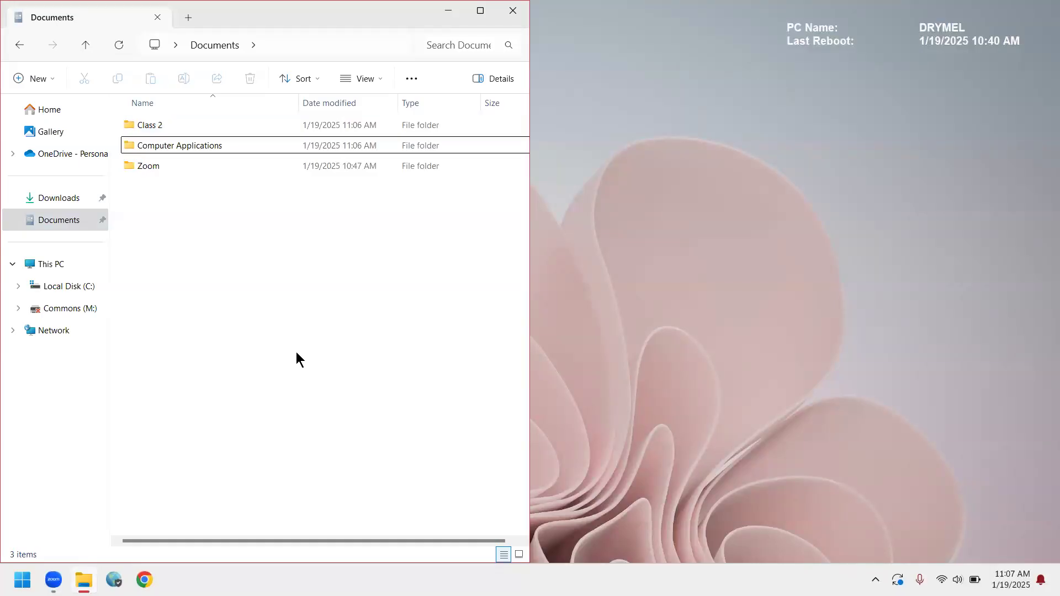
click(218, 148)
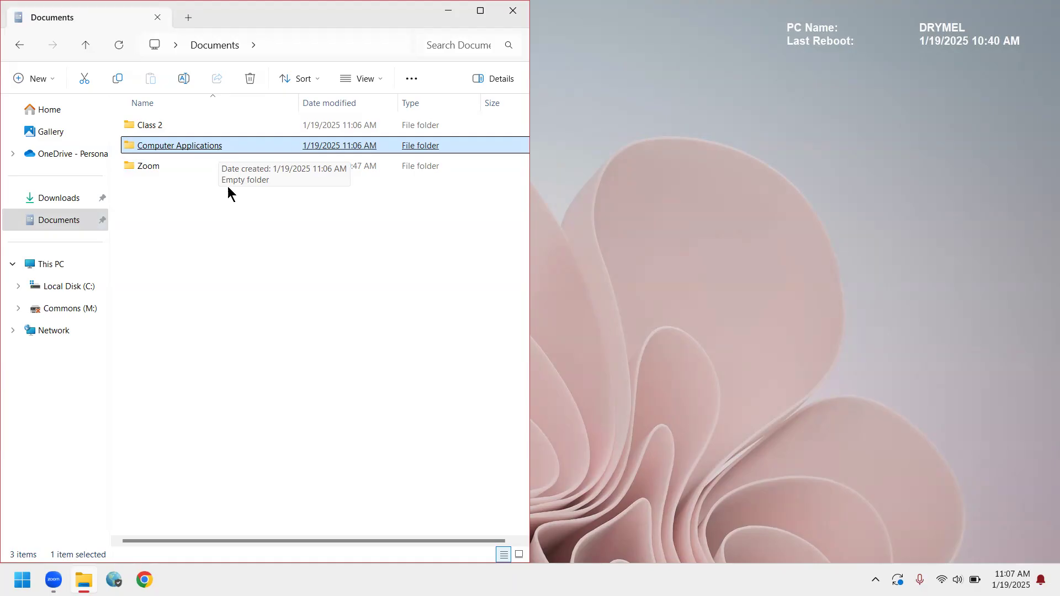
click(246, 372)
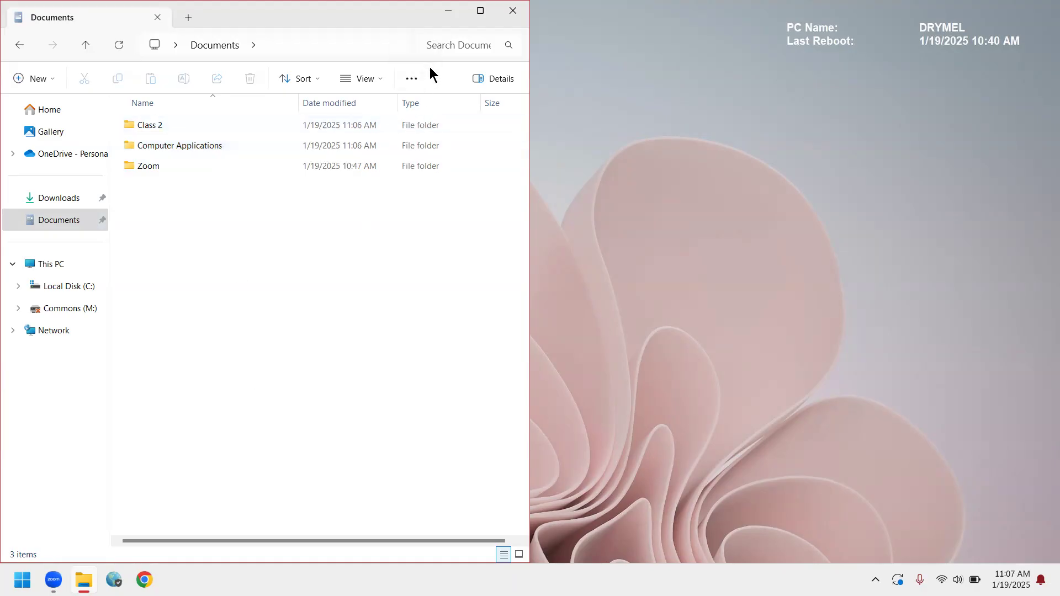
In Folder Options, set File Explorer to open to This PC, clear the File Explorer history and accept the settings.
click(412, 80)
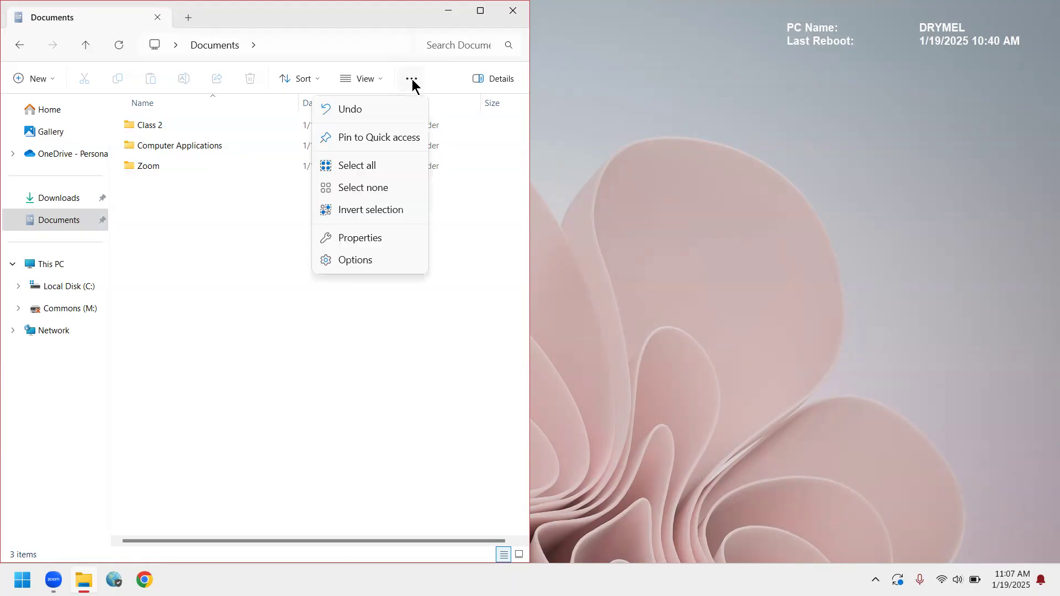
click(367, 260)
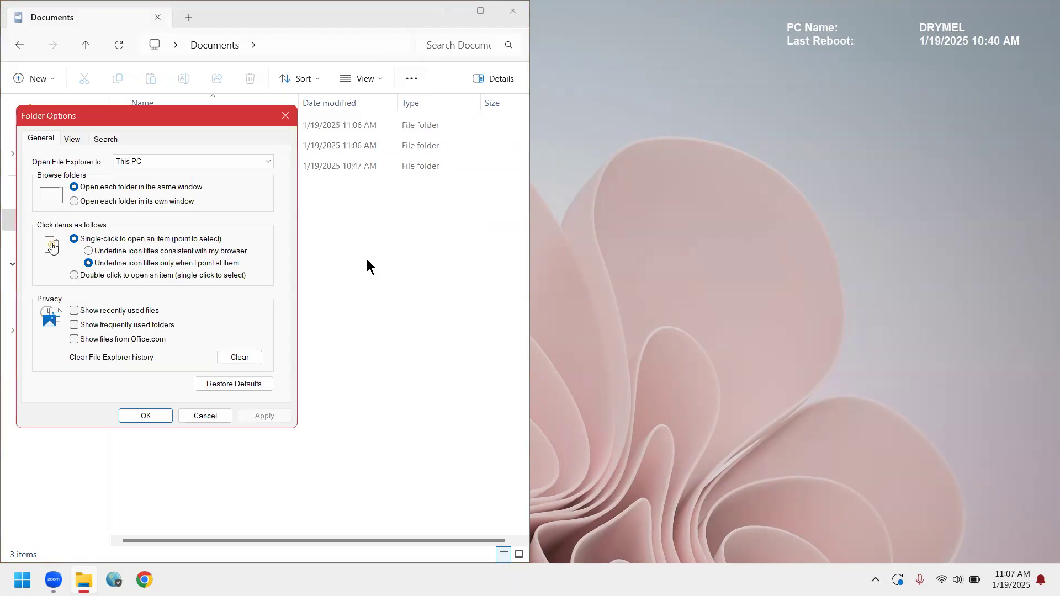
drag(236, 123, 829, 147)
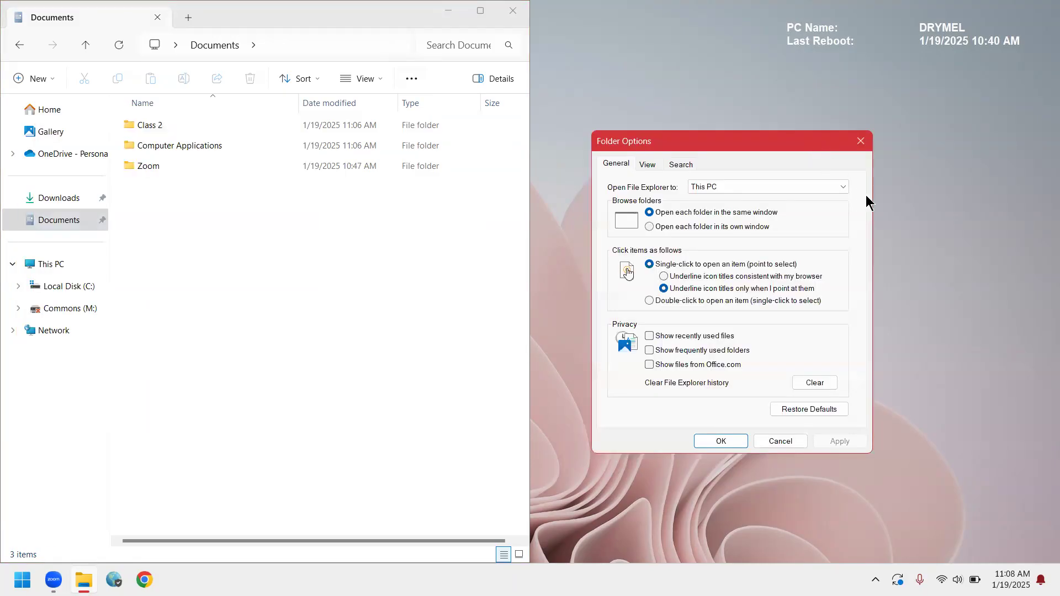
click(845, 188)
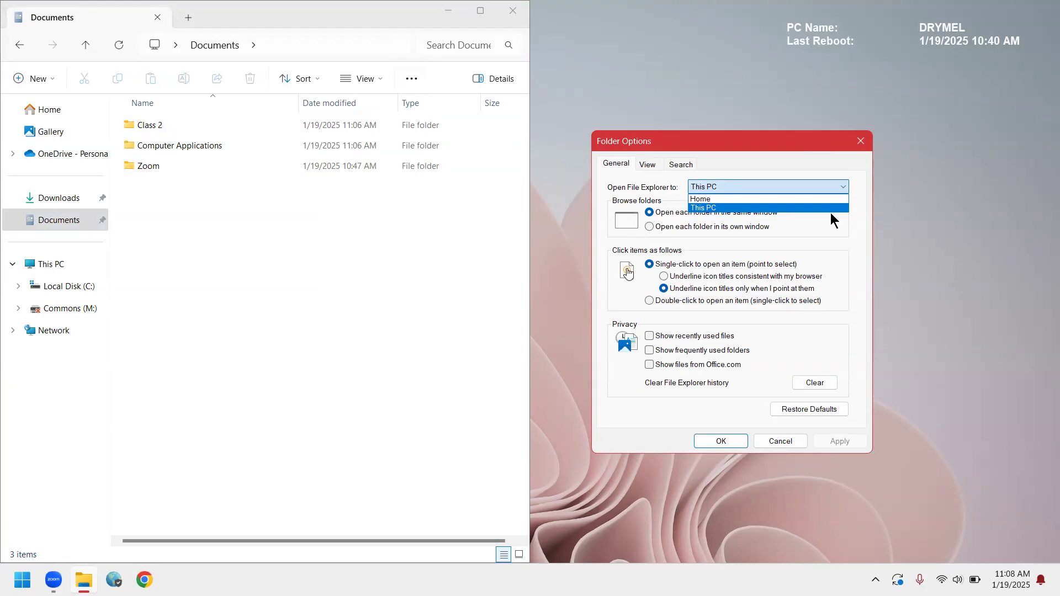
click(835, 208)
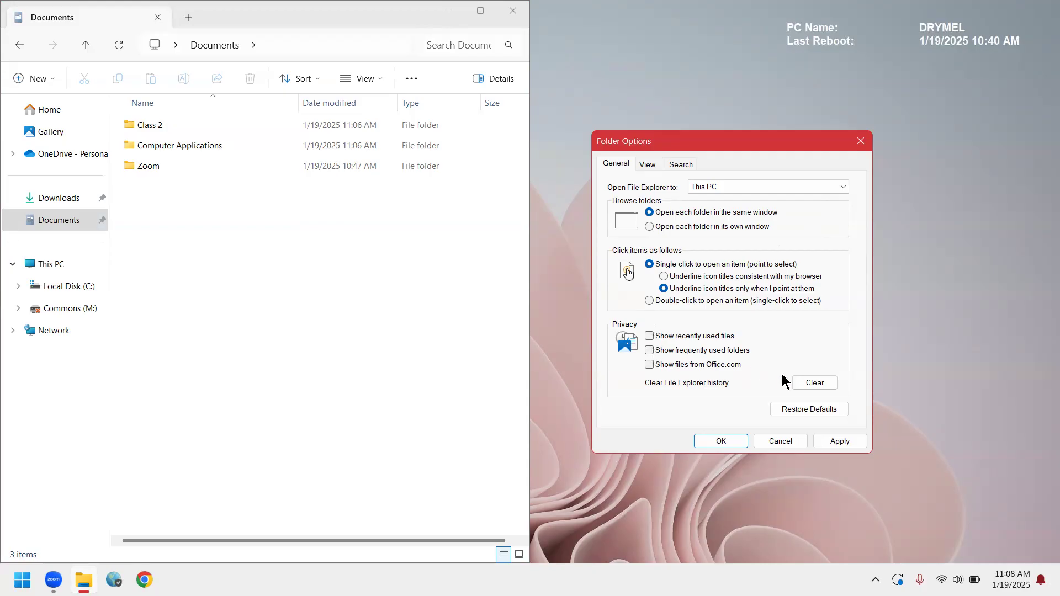
click(801, 384)
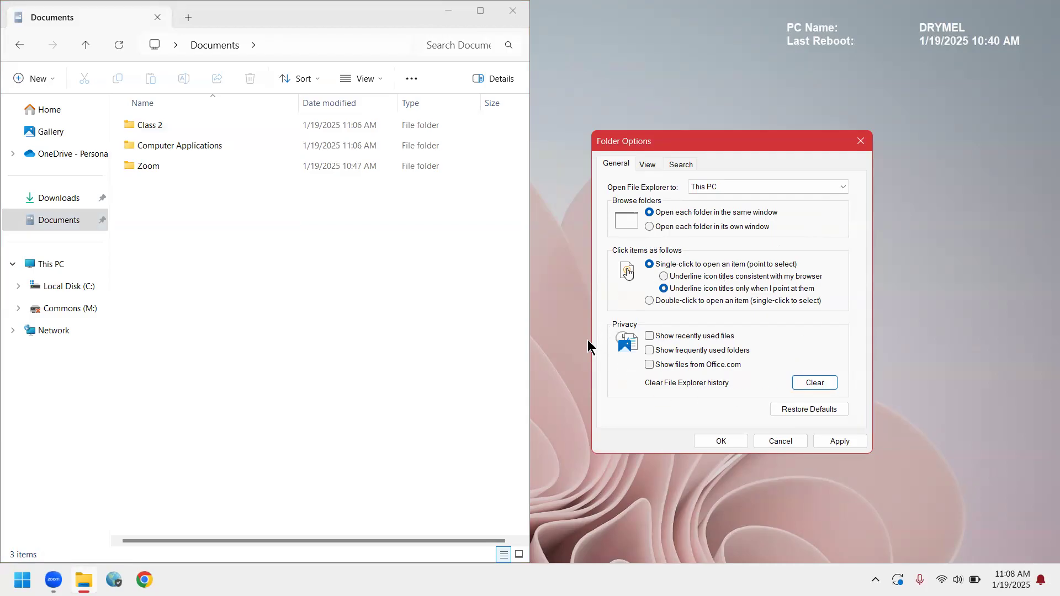
click(727, 439)
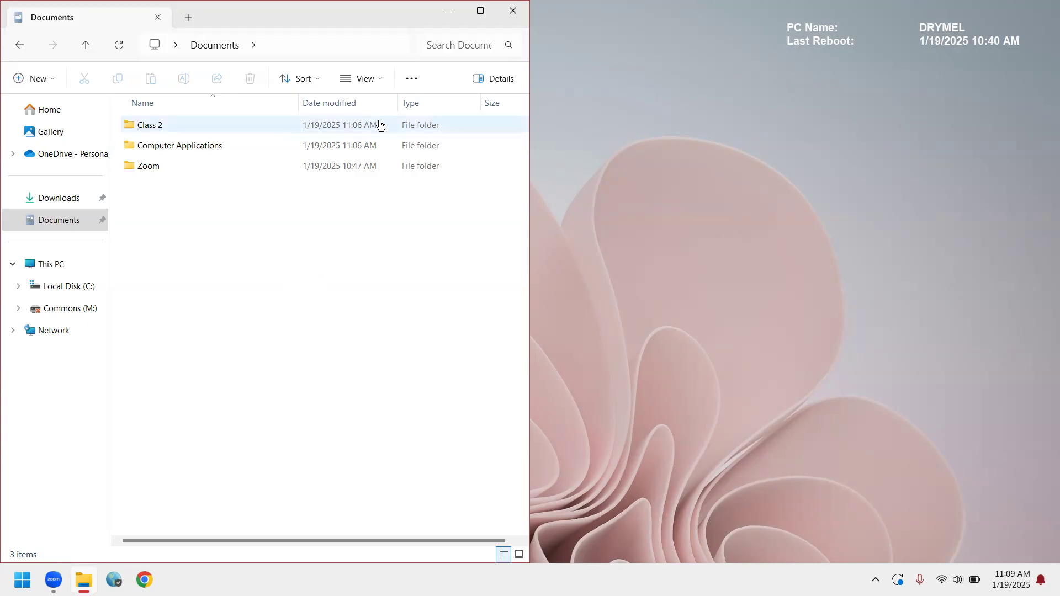
Display the Documents folders as extra large icons and switch them to large icons.
click(381, 78)
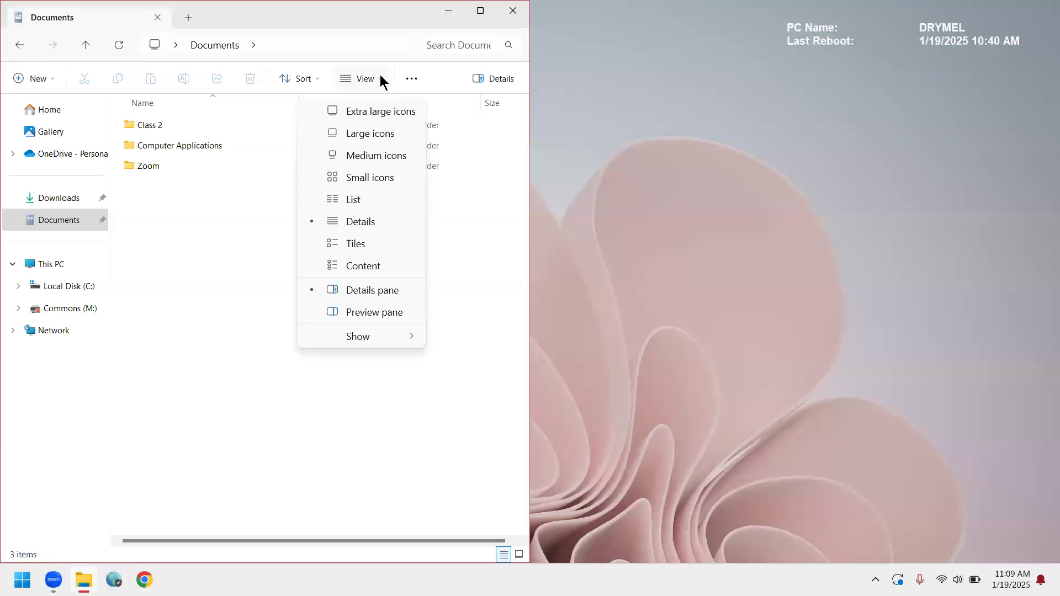
click(374, 111)
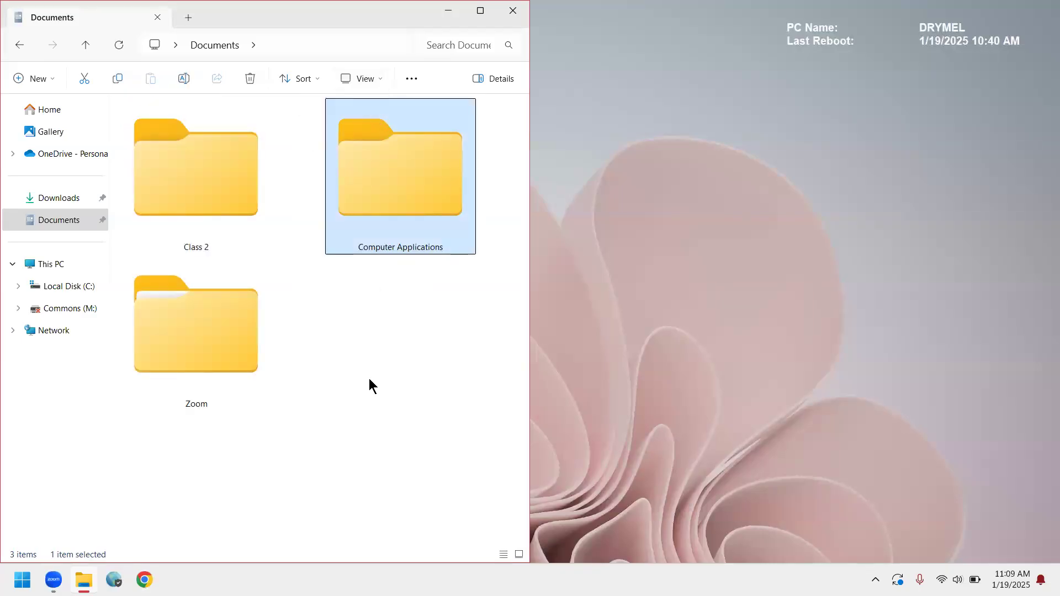
click(382, 78)
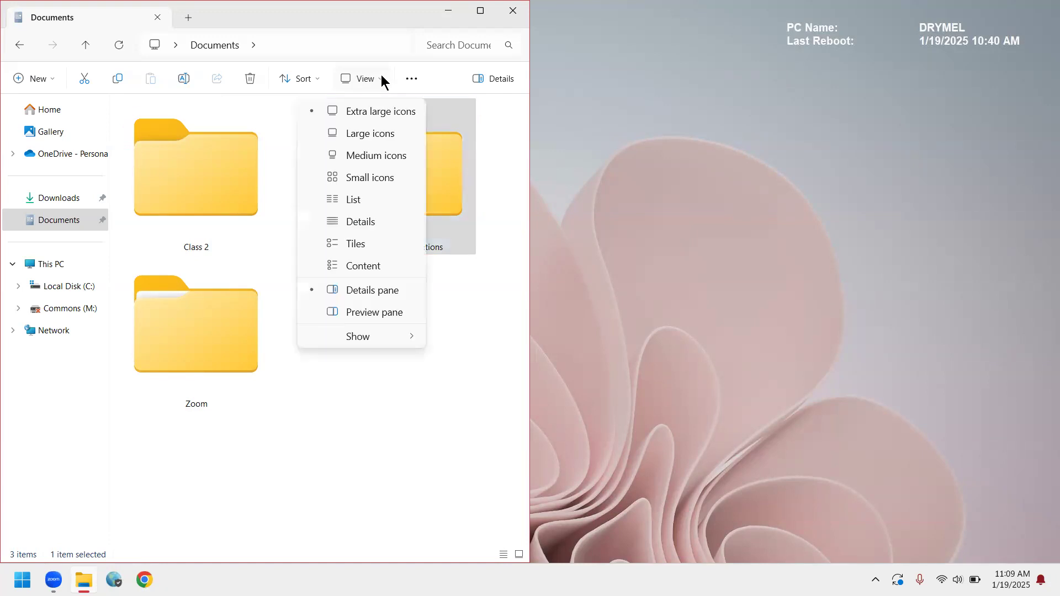
click(367, 138)
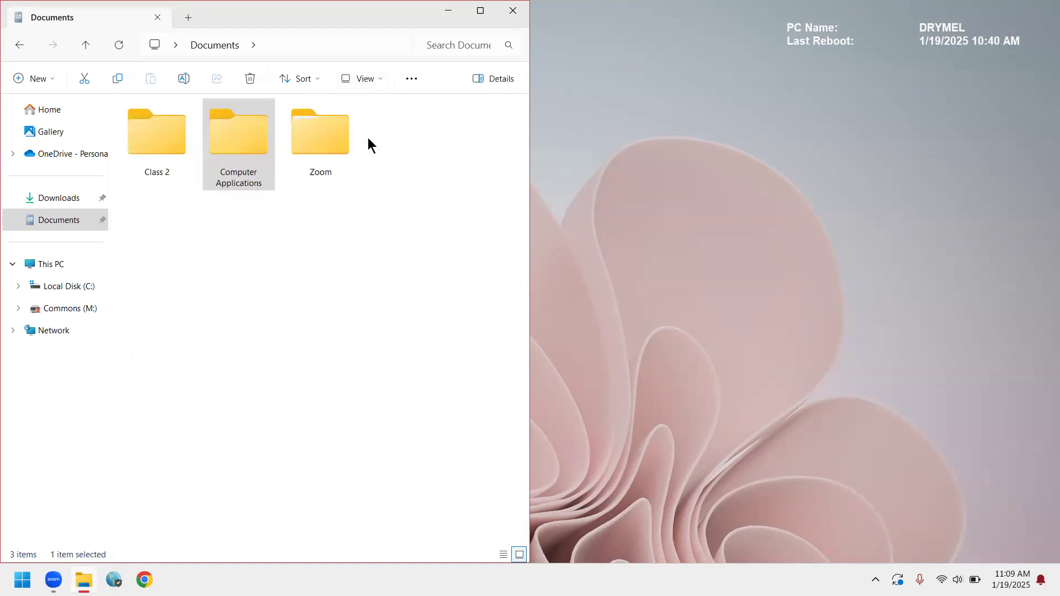
Show the preview pane in Documents, replace it with the details pane and deselect the Computer Applications folder.
click(379, 79)
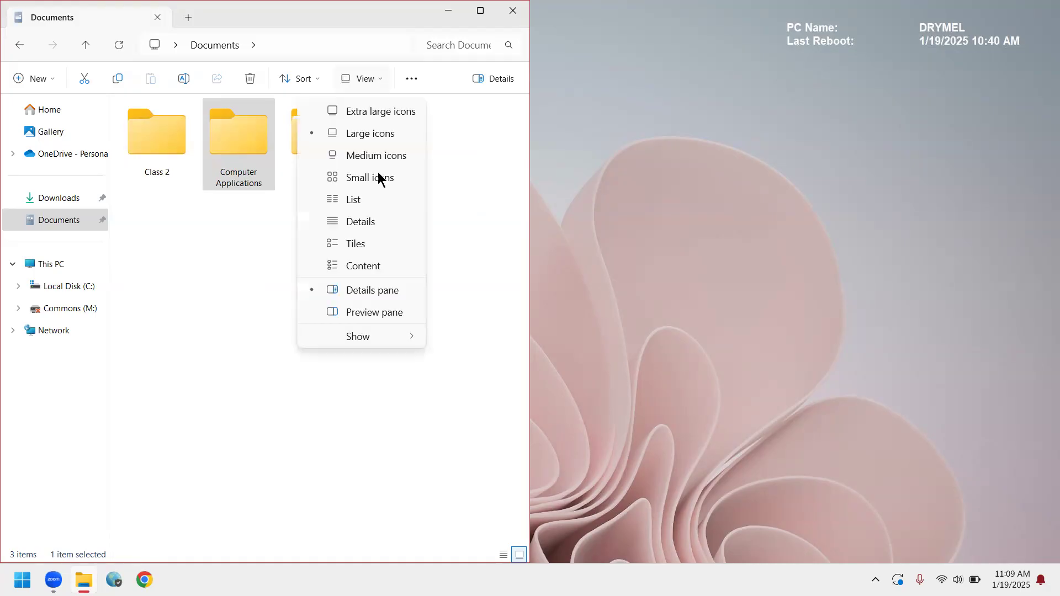
click(374, 313)
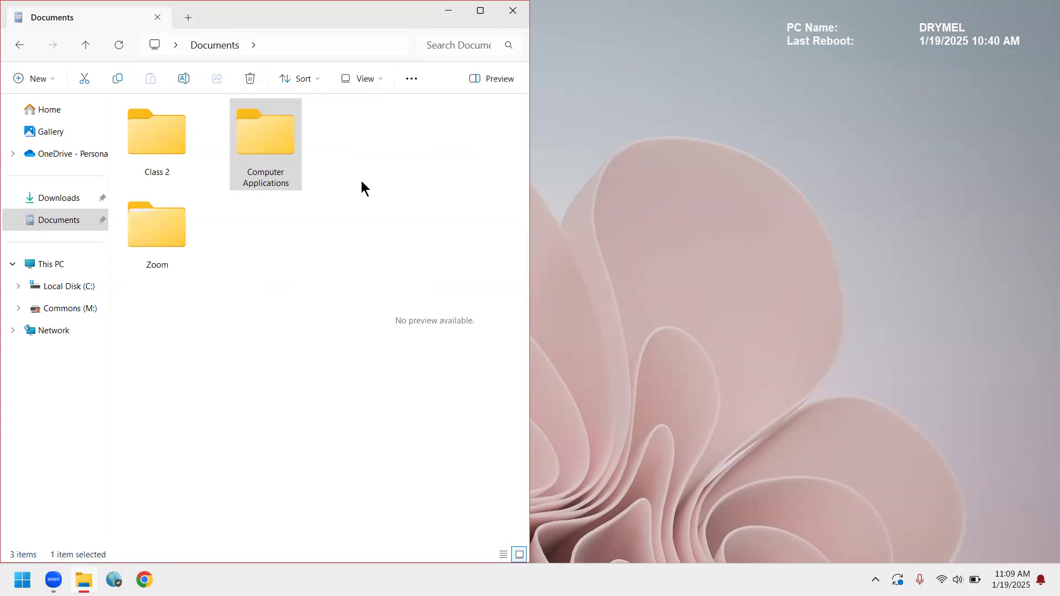
click(378, 80)
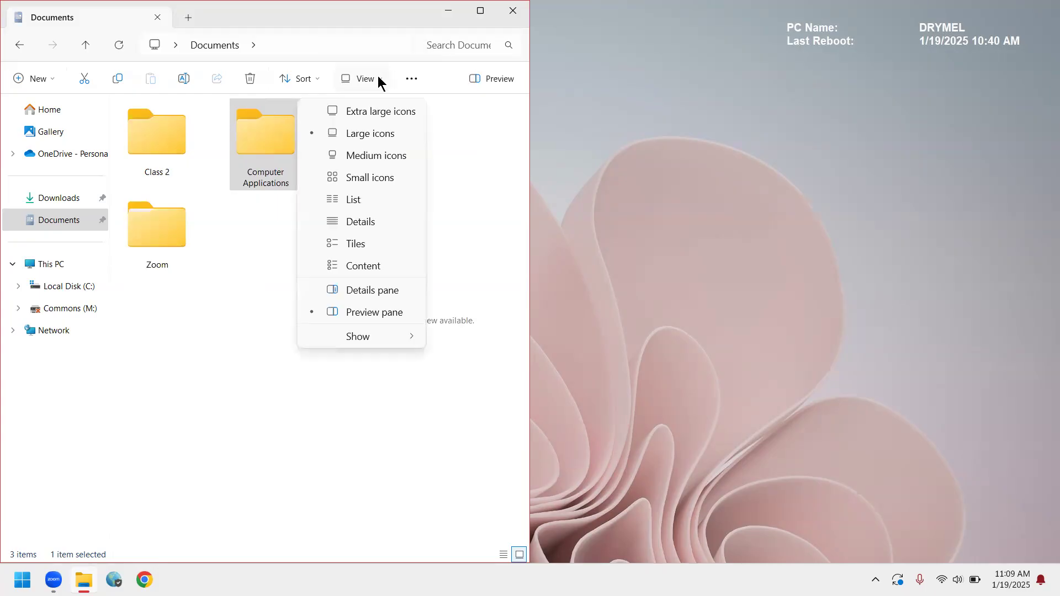
click(325, 290)
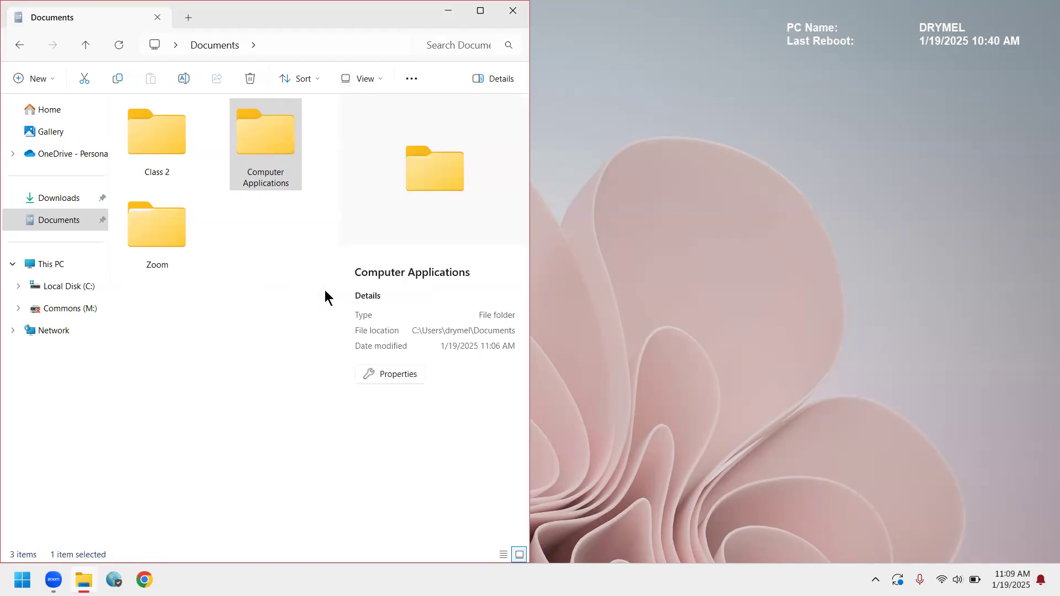
click(375, 78)
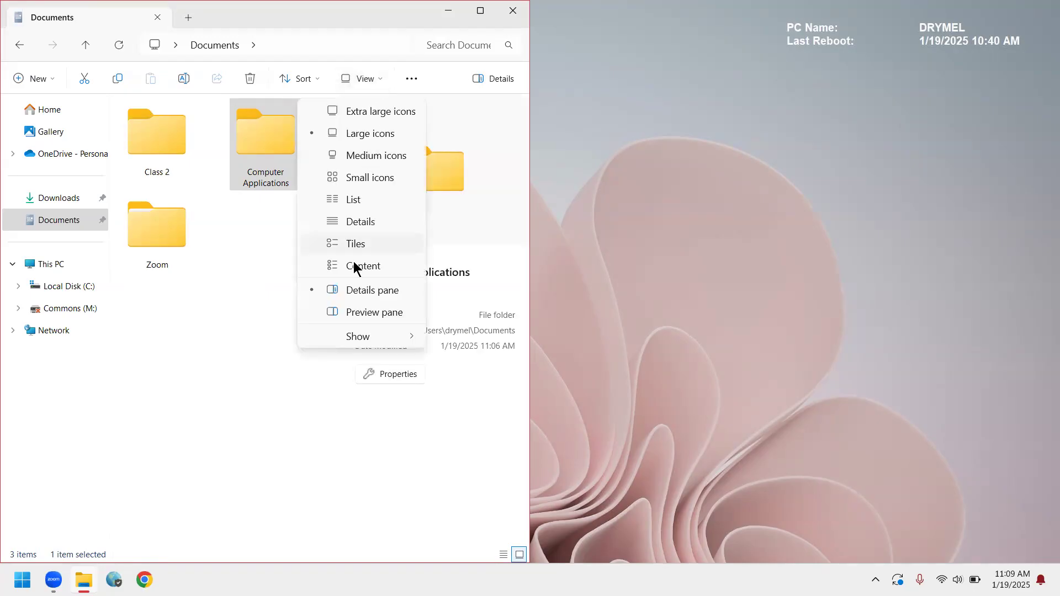
click(362, 292)
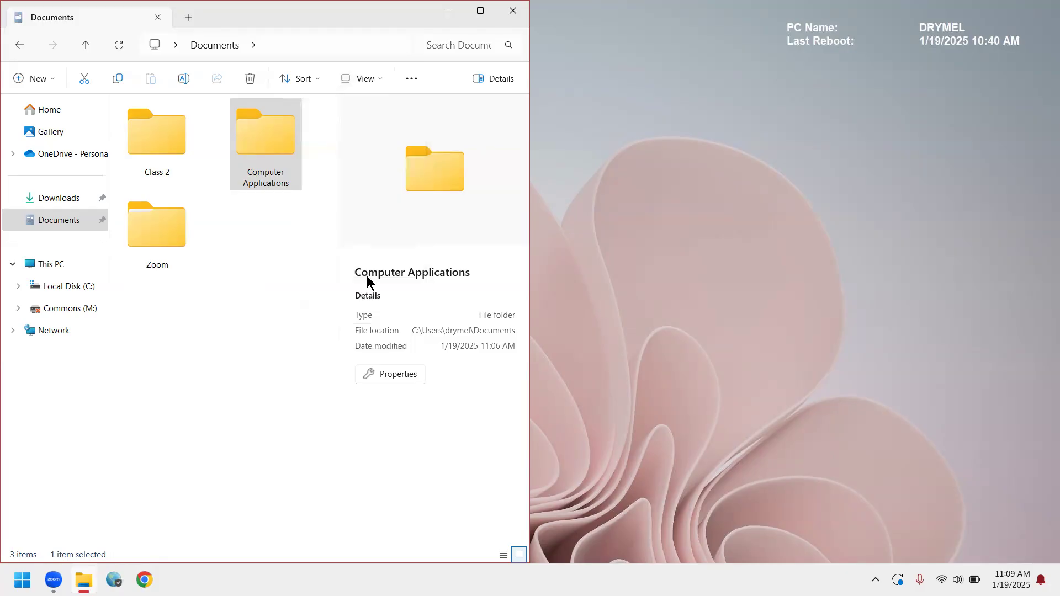
click(265, 323)
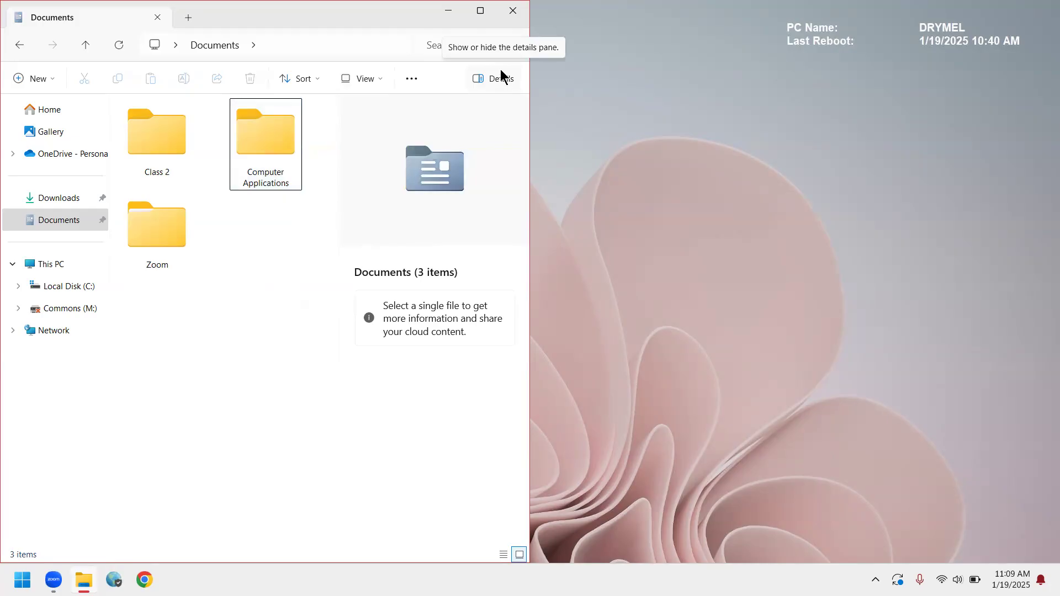
Unsnap the Documents window so it floats on the desktop.
drag(119, 12, 120, 48)
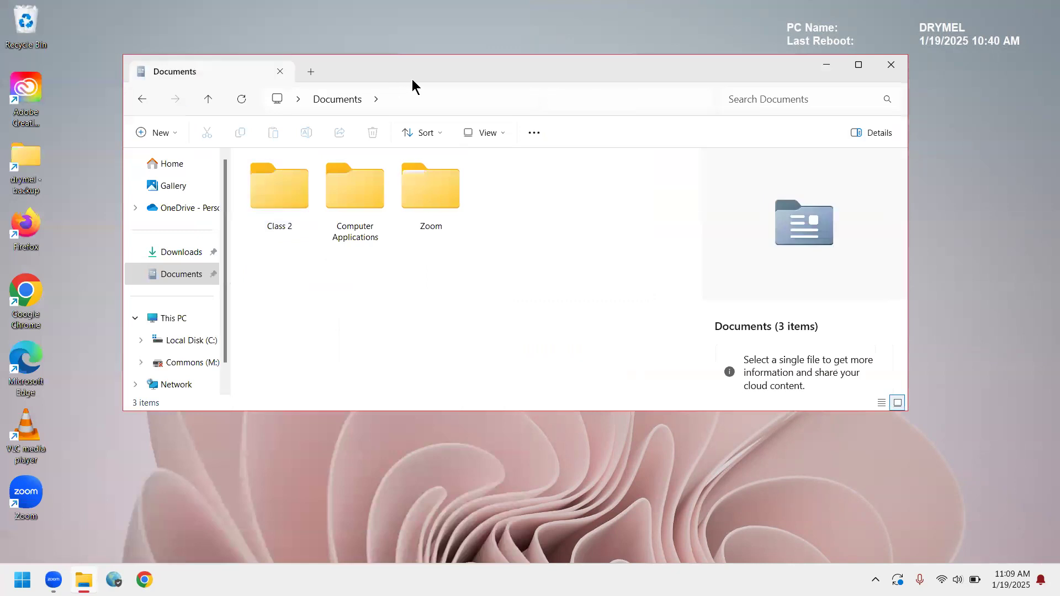
Hide the details pane and the navigation pane in the Documents window.
click(878, 133)
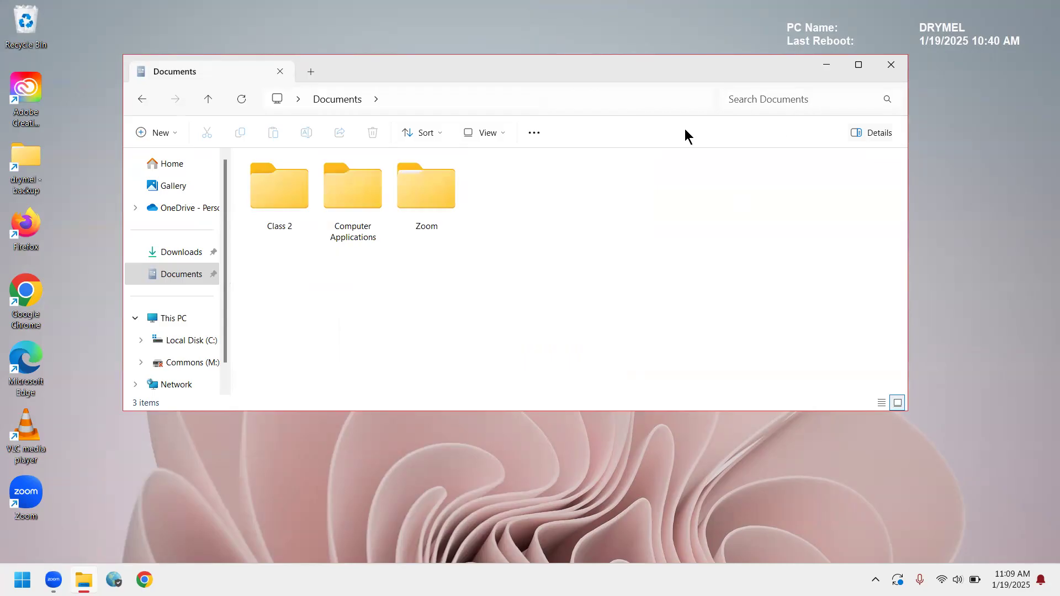
click(504, 138)
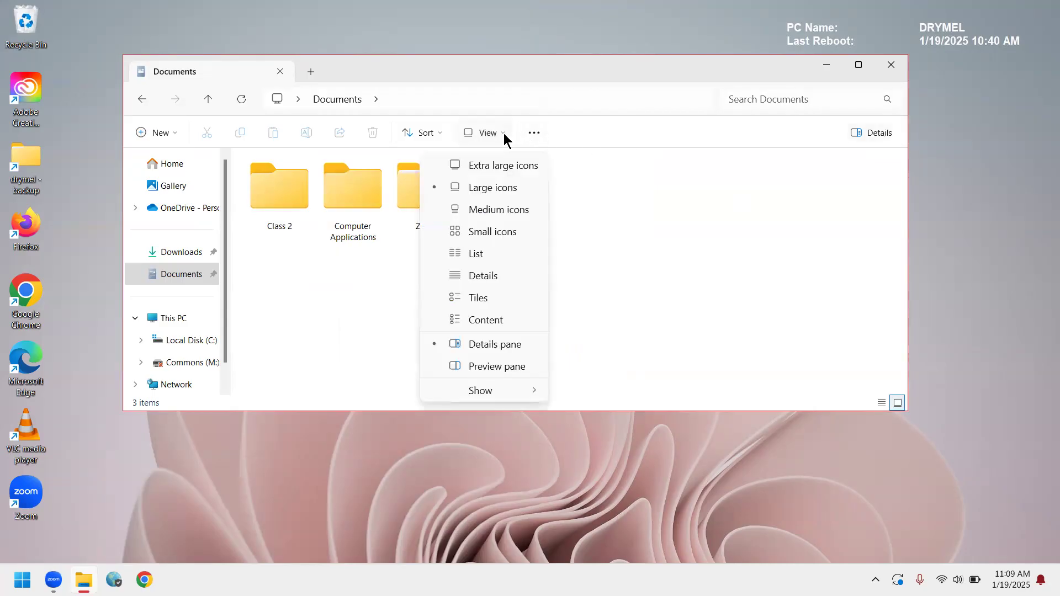
mouse_move(503, 389)
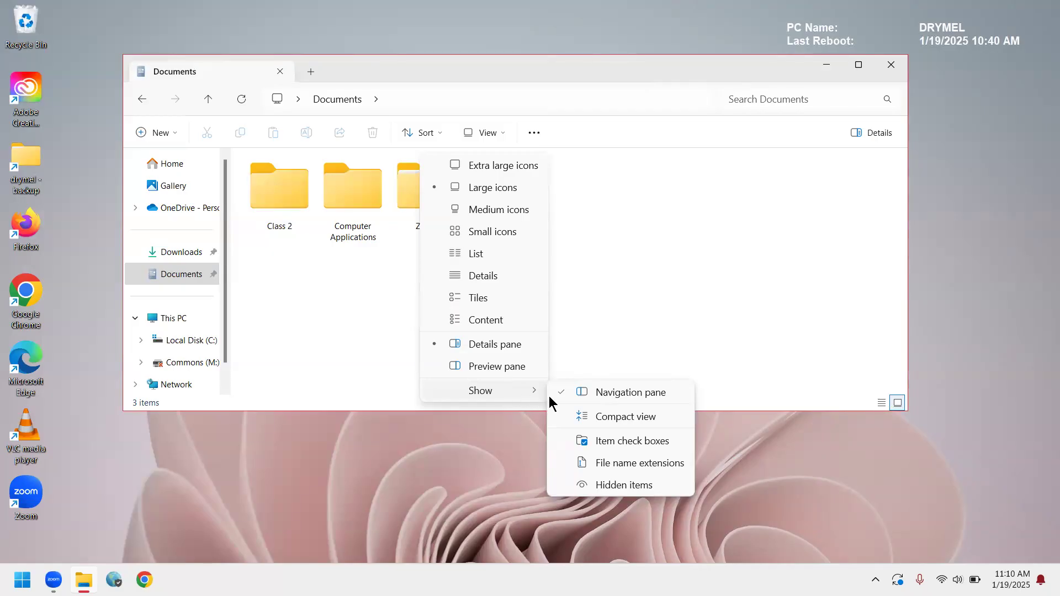
click(567, 393)
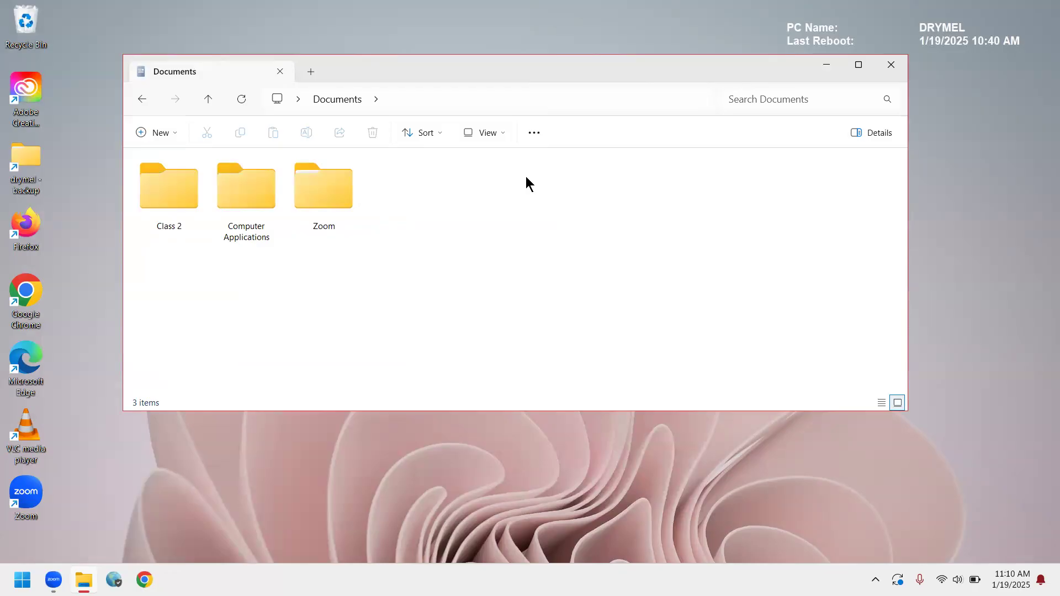
Show the navigation pane in the Documents window again.
click(501, 135)
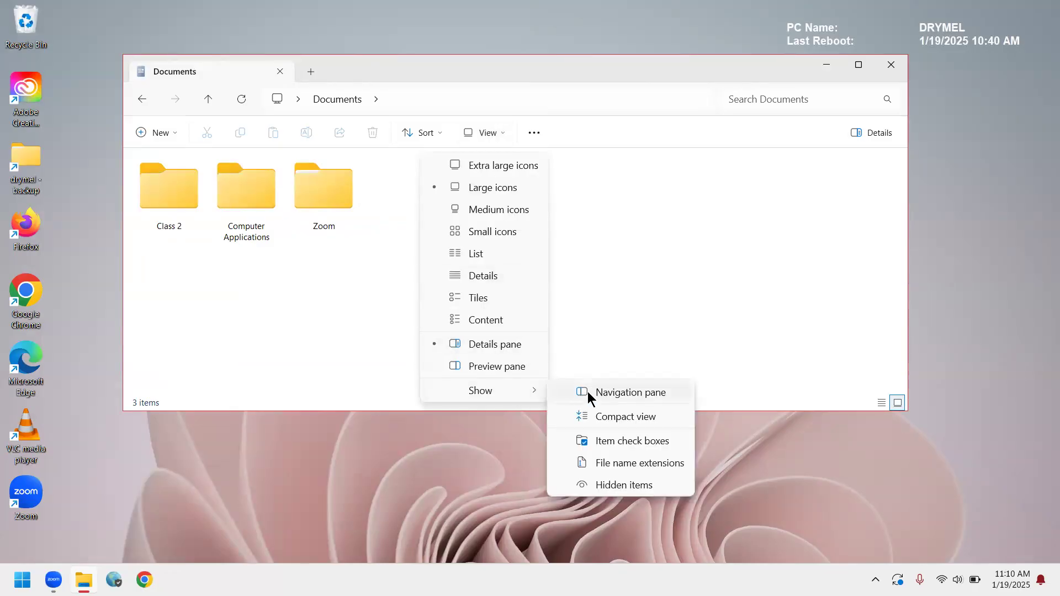
click(589, 396)
click(629, 272)
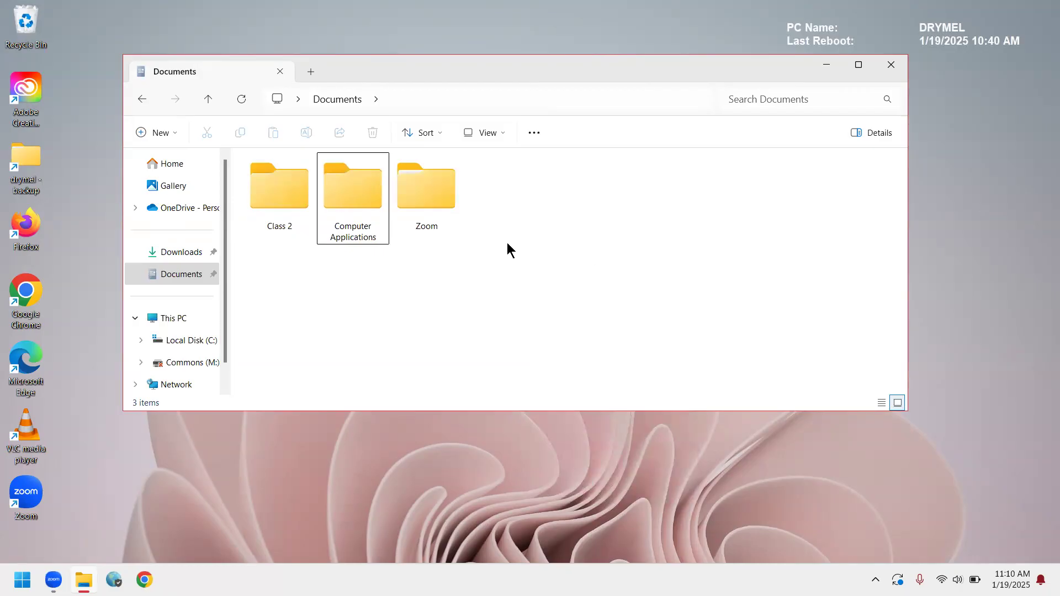
Select the Zoom folder and display the Documents folders in Details view, followed by Content view.
click(449, 213)
click(503, 133)
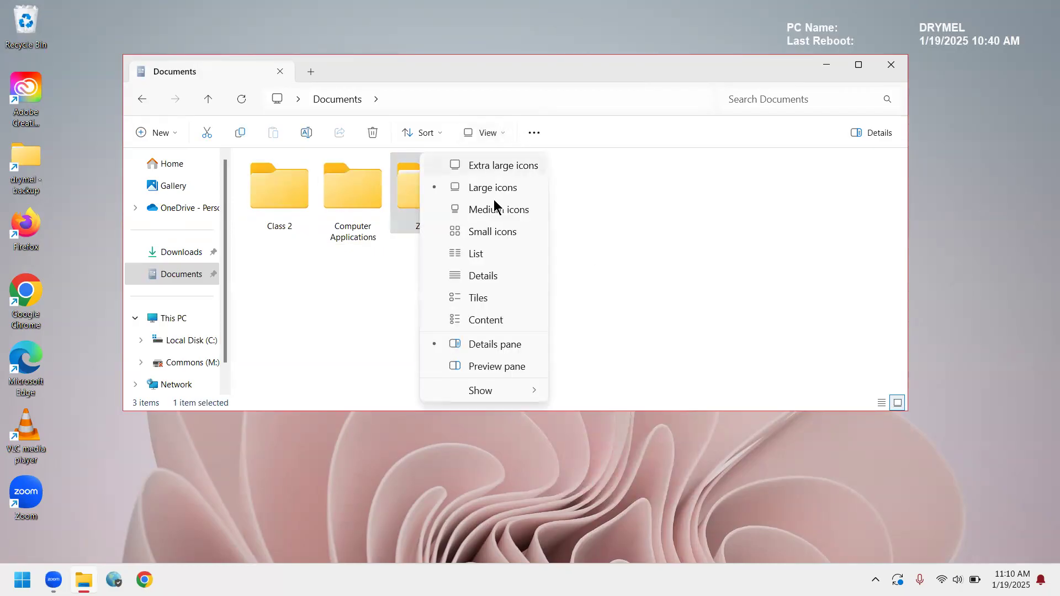
click(484, 276)
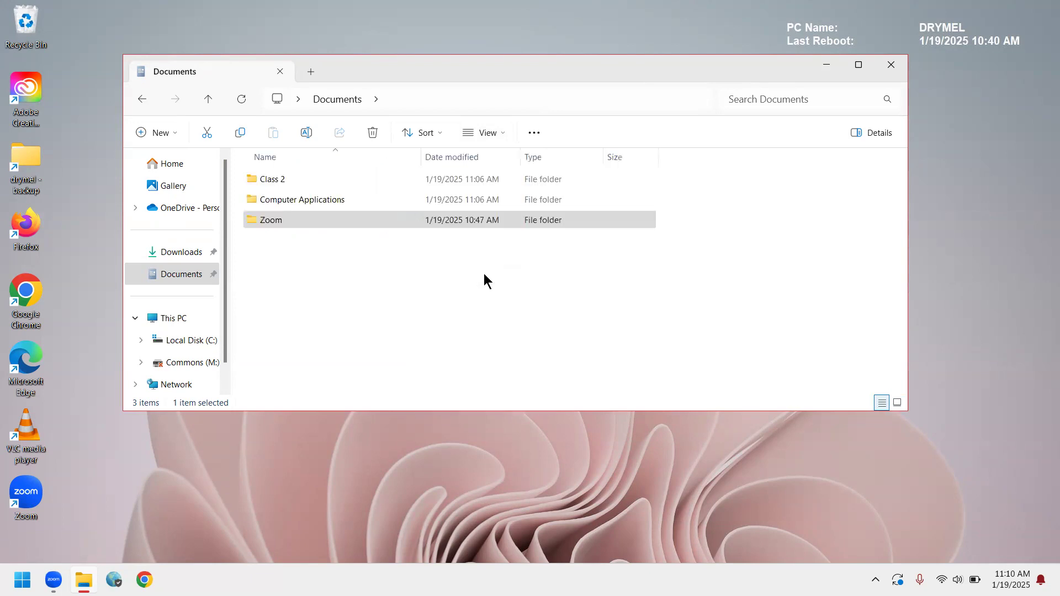
click(507, 134)
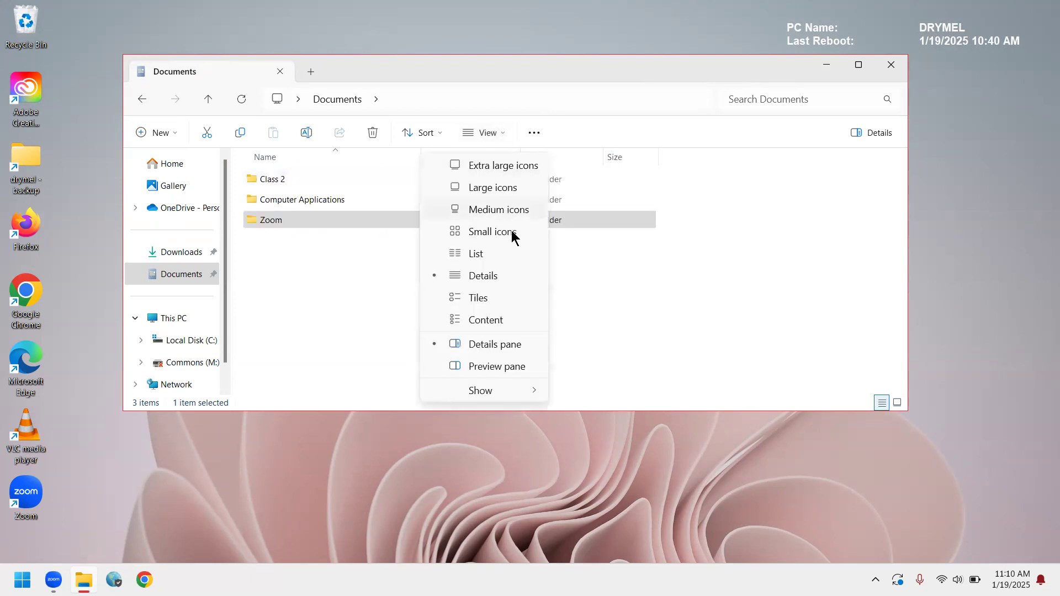
click(495, 322)
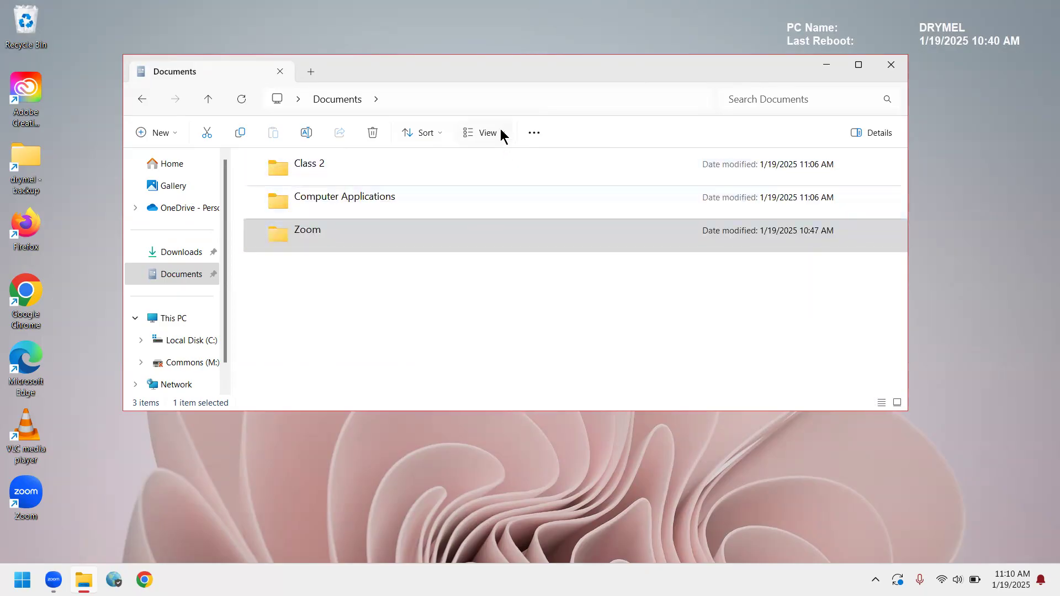
Display the Documents folders as tiles and switch them to small icons.
click(503, 135)
click(482, 300)
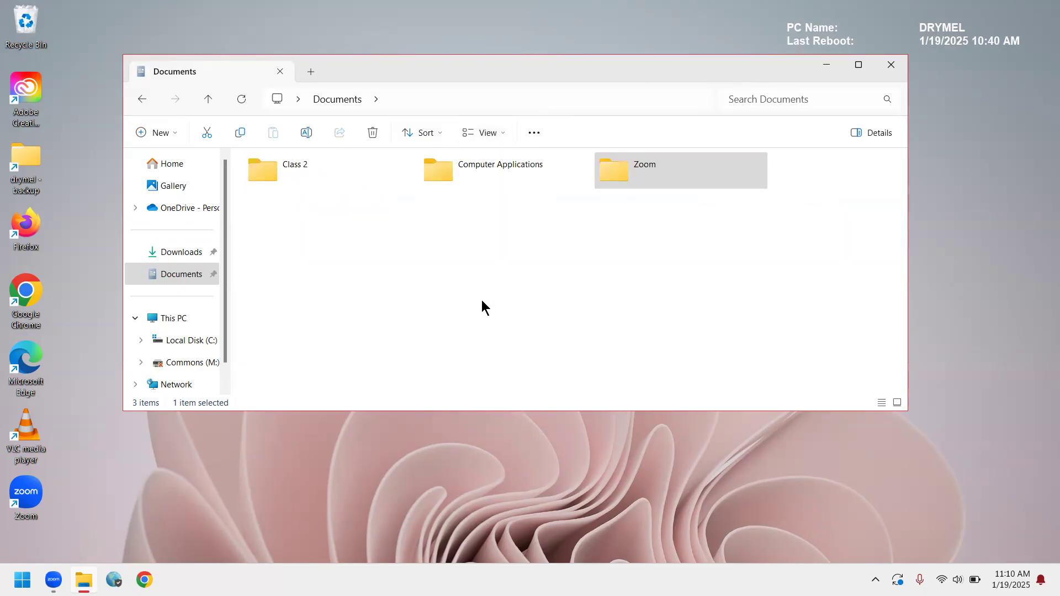
click(497, 133)
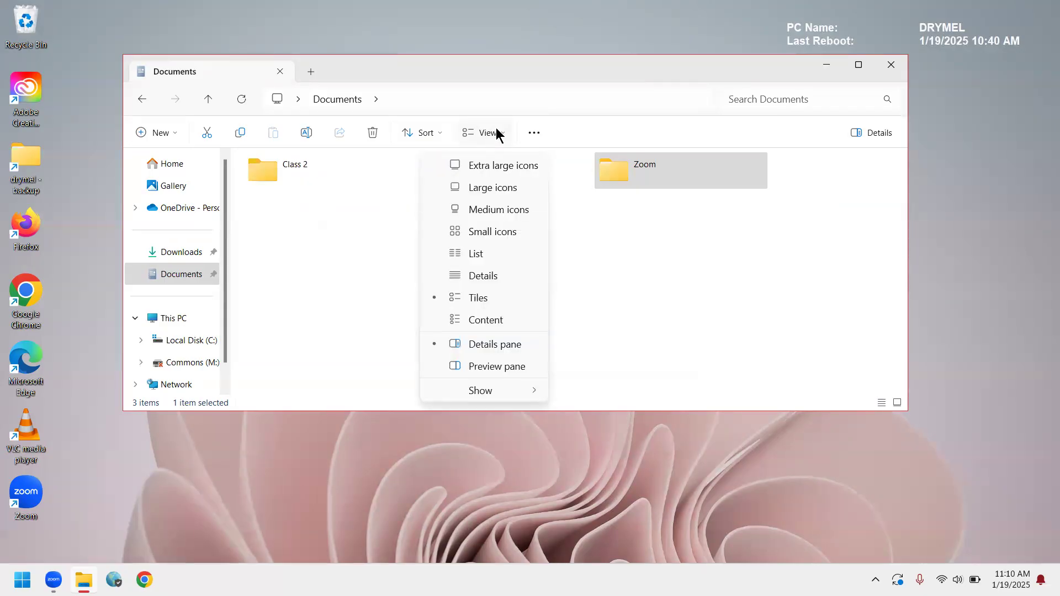
click(498, 232)
Display the Documents folders as a list and deselect the Zoom folder.
click(501, 137)
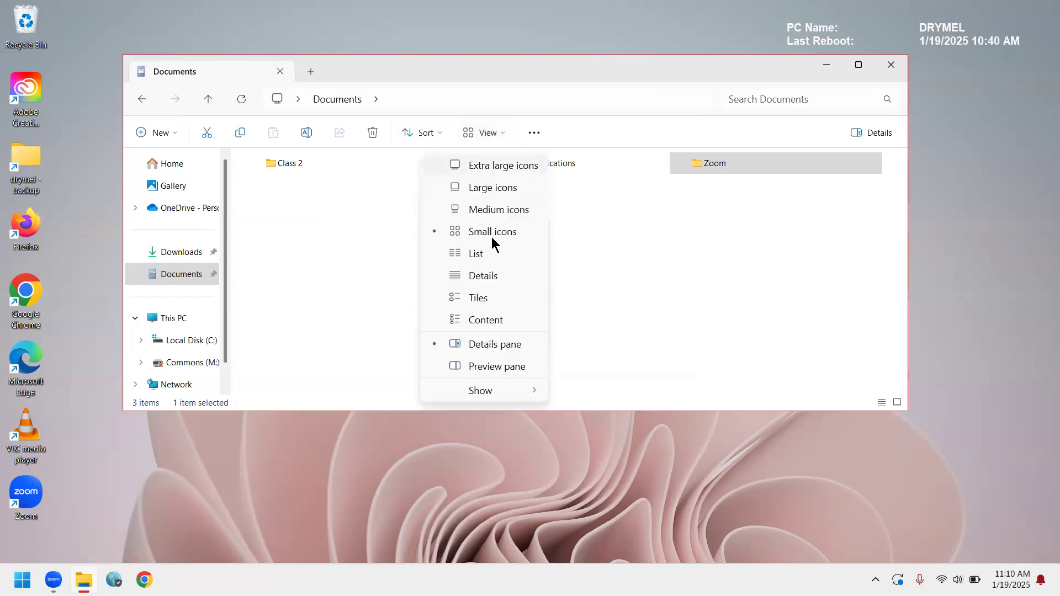
click(480, 253)
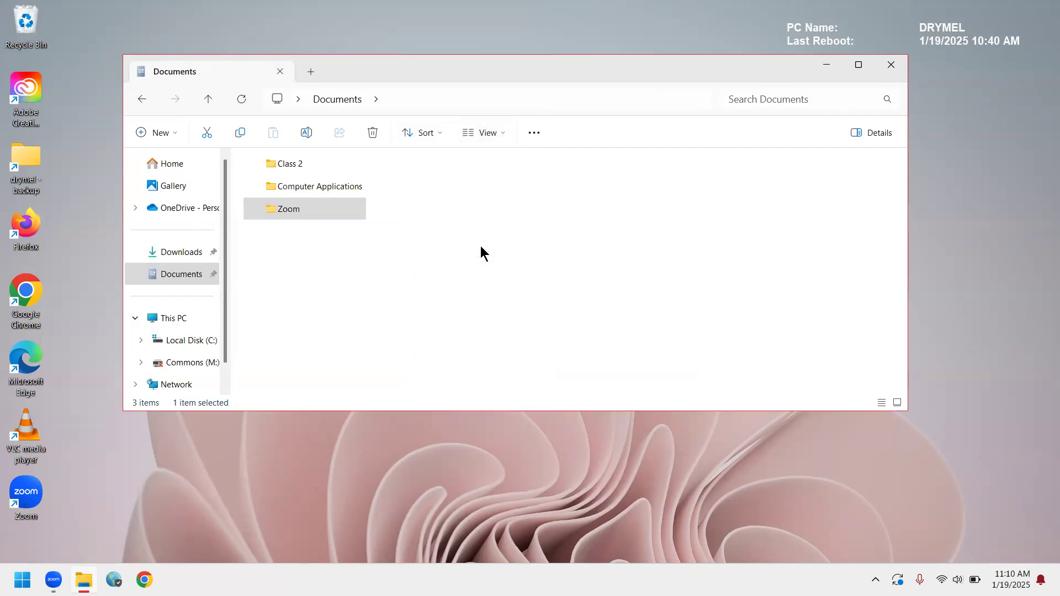
click(518, 249)
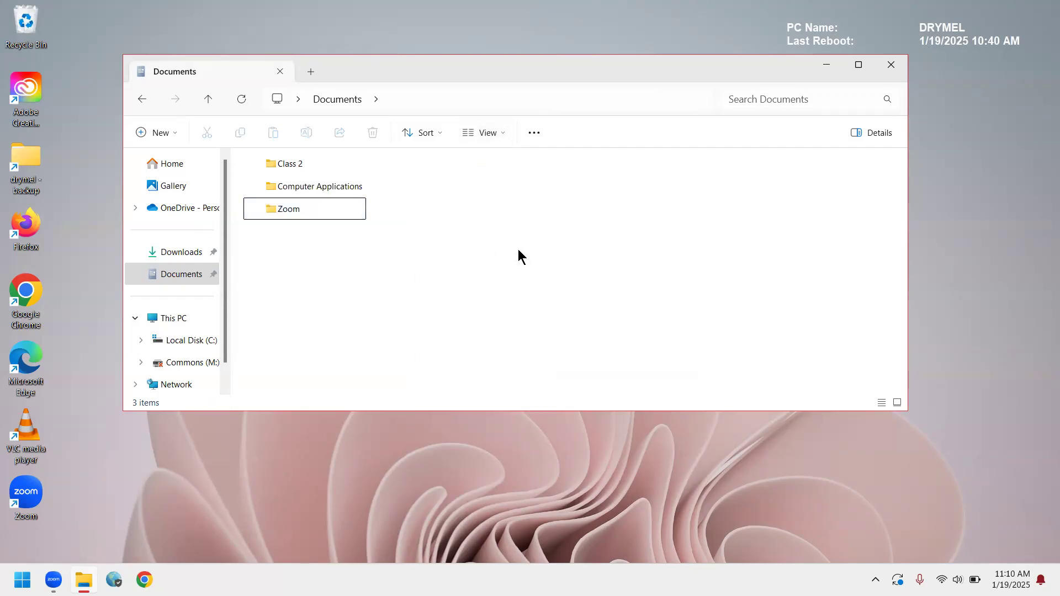
Look inside the Computer Applications and Class 2 folders, returning to Documents after each one.
double_click(318, 186)
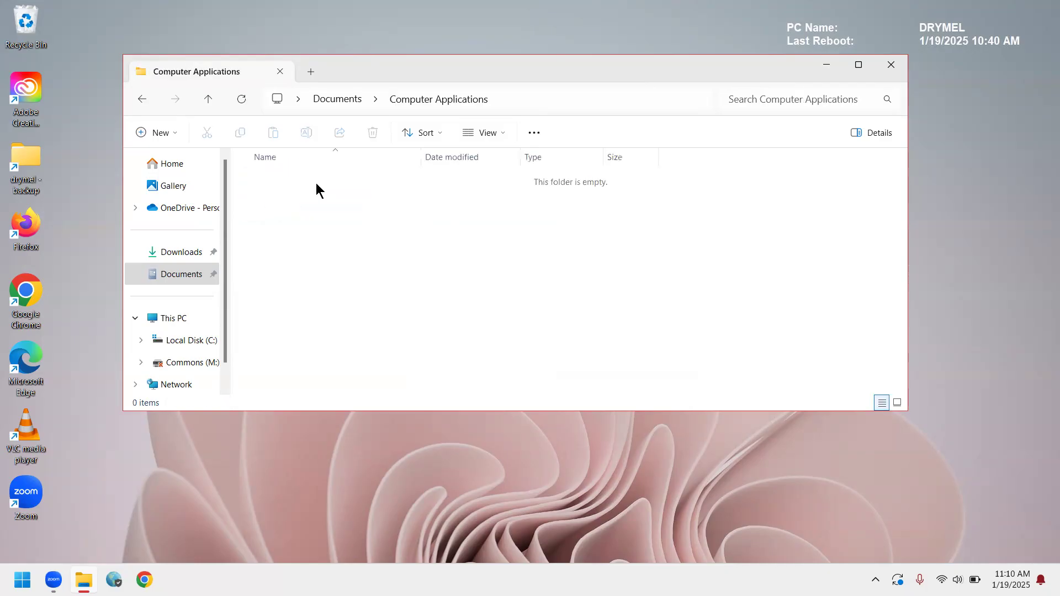
click(346, 99)
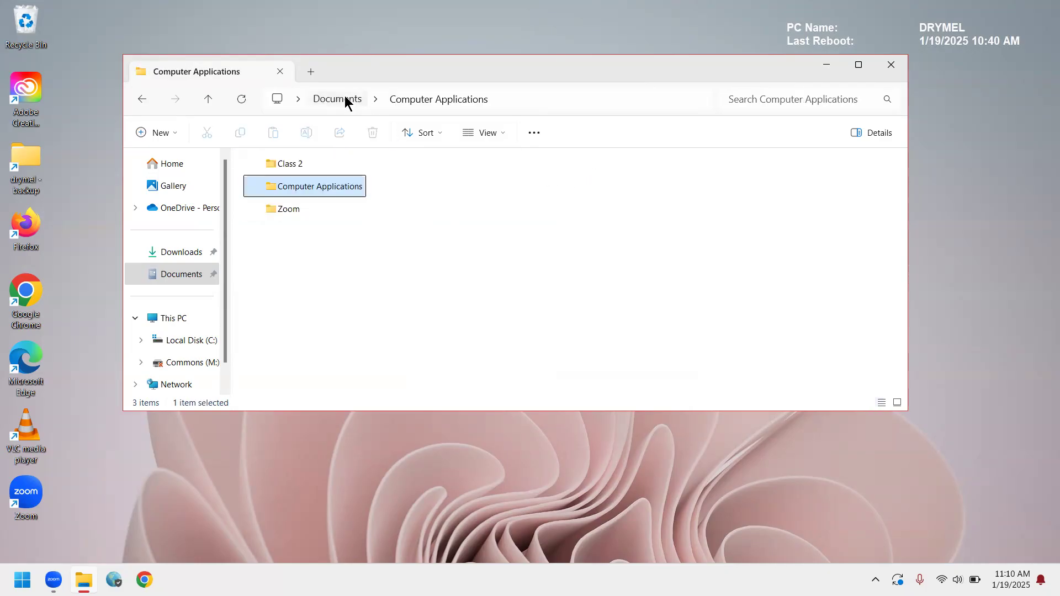
double_click(292, 165)
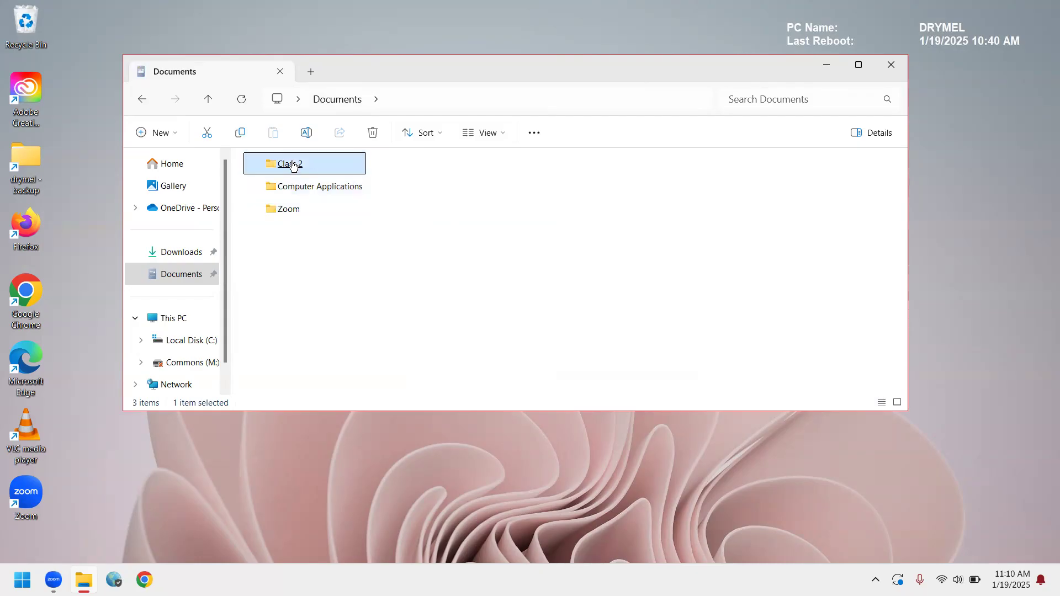
click(335, 98)
Switch the Documents folders back to large icons.
click(495, 135)
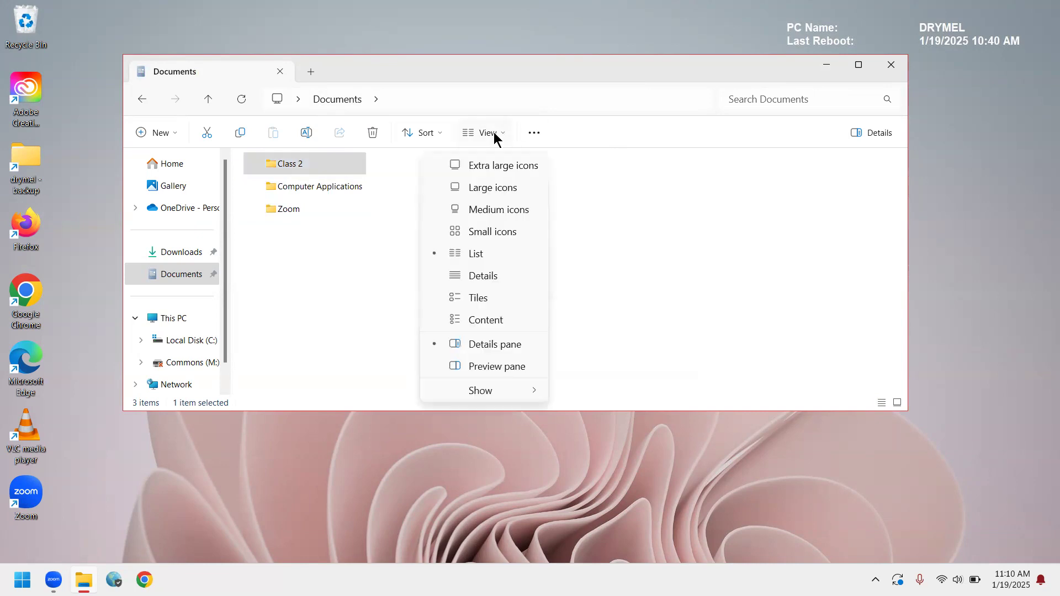
click(500, 187)
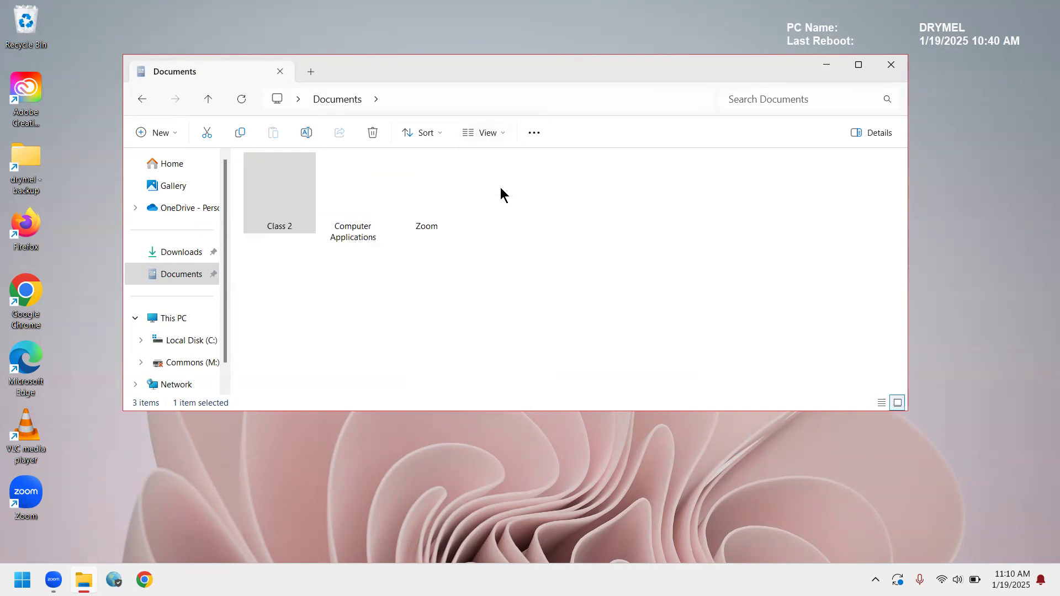
Open the properties of the Class 2 folder and move the dialog clear of the folder icons.
right_click(287, 182)
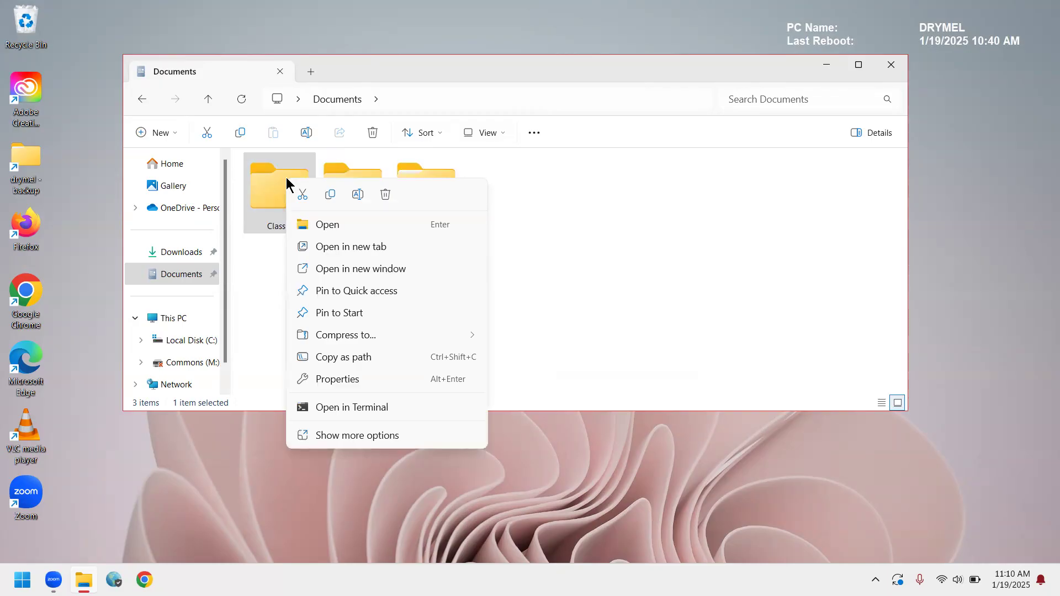
click(349, 381)
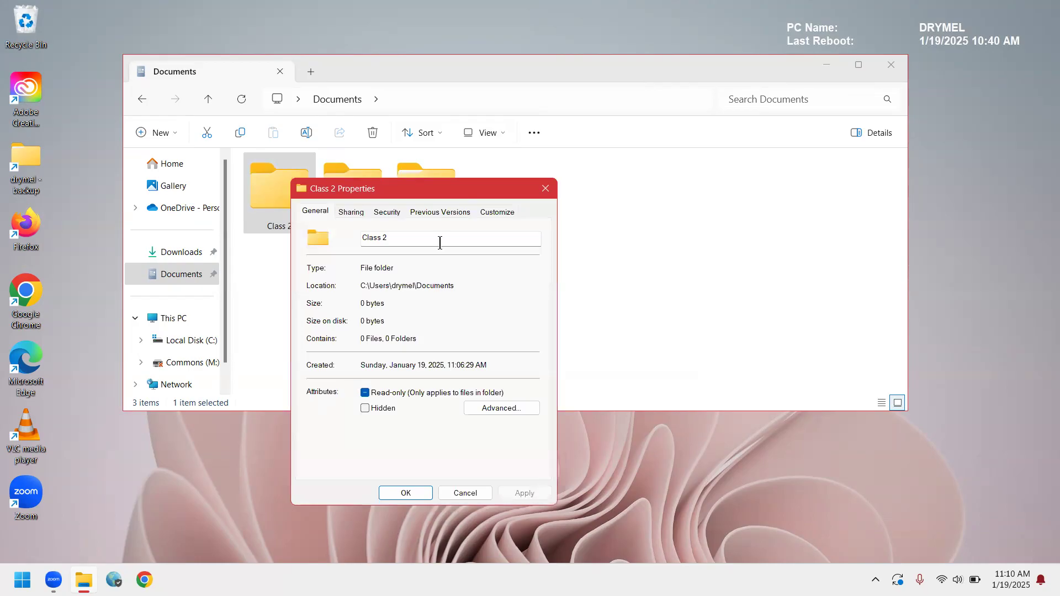
click(479, 174)
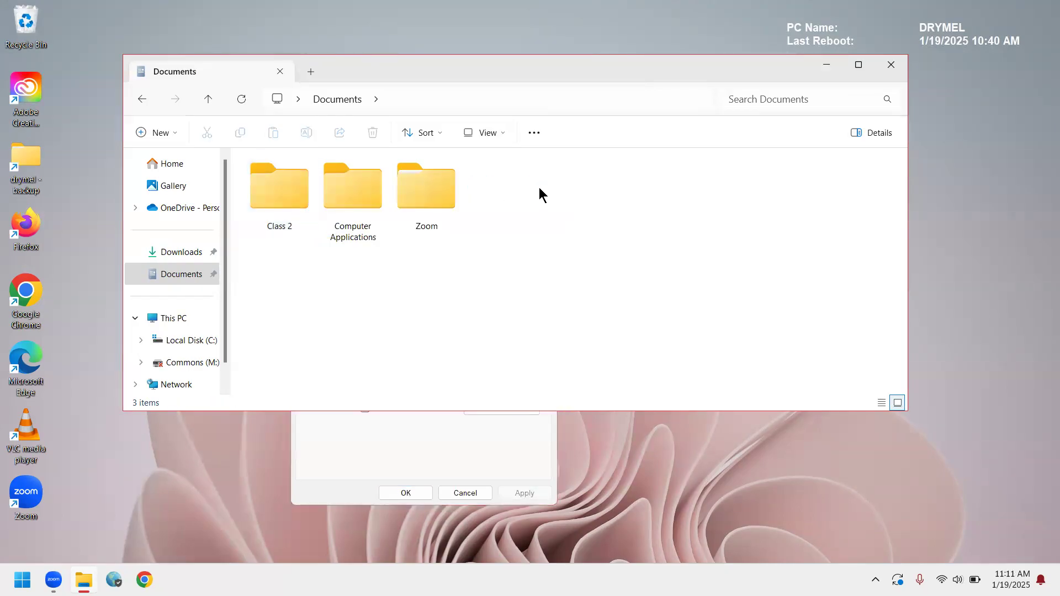
click(430, 463)
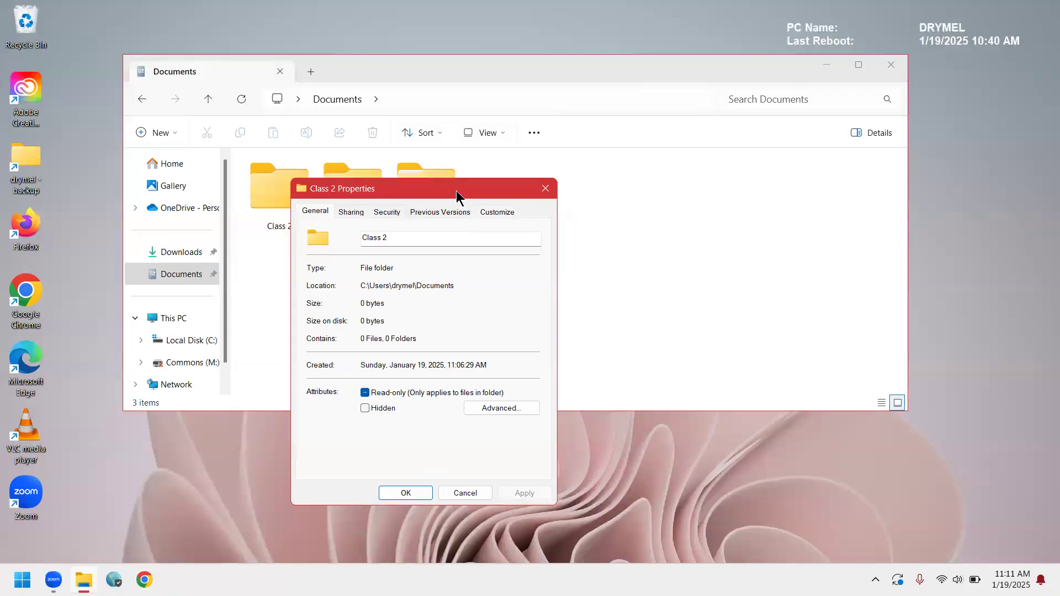
drag(456, 190, 687, 177)
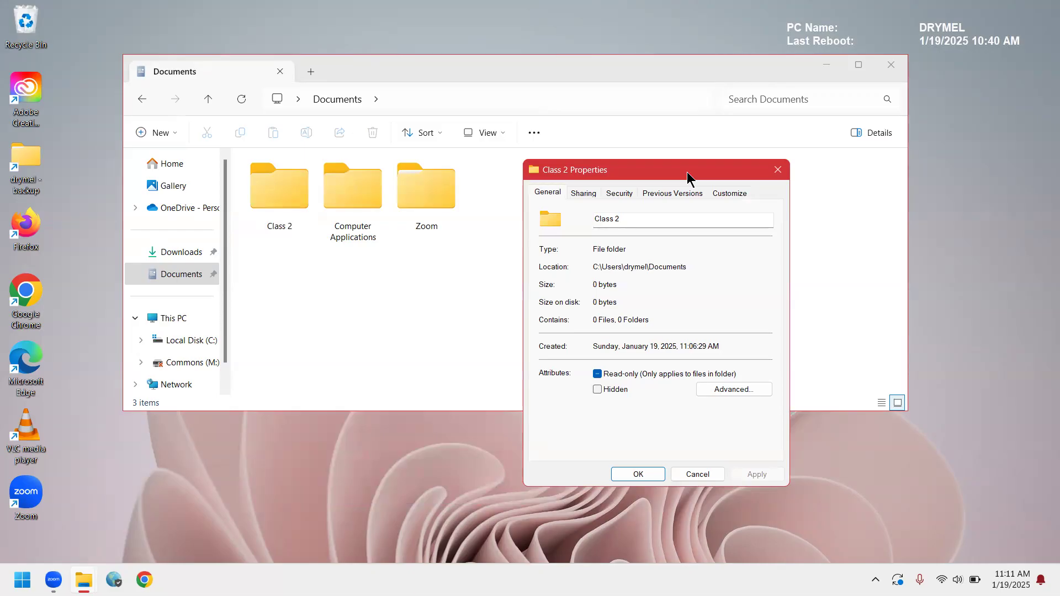
Change the Class 2 folder's icon to the yellow star and accept the folder properties.
click(727, 193)
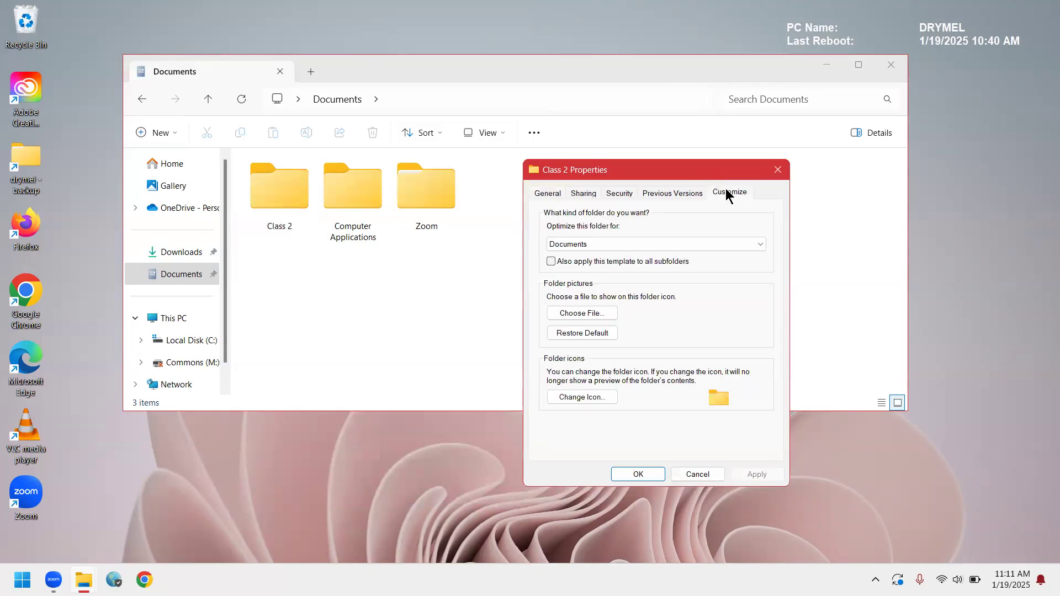
click(595, 397)
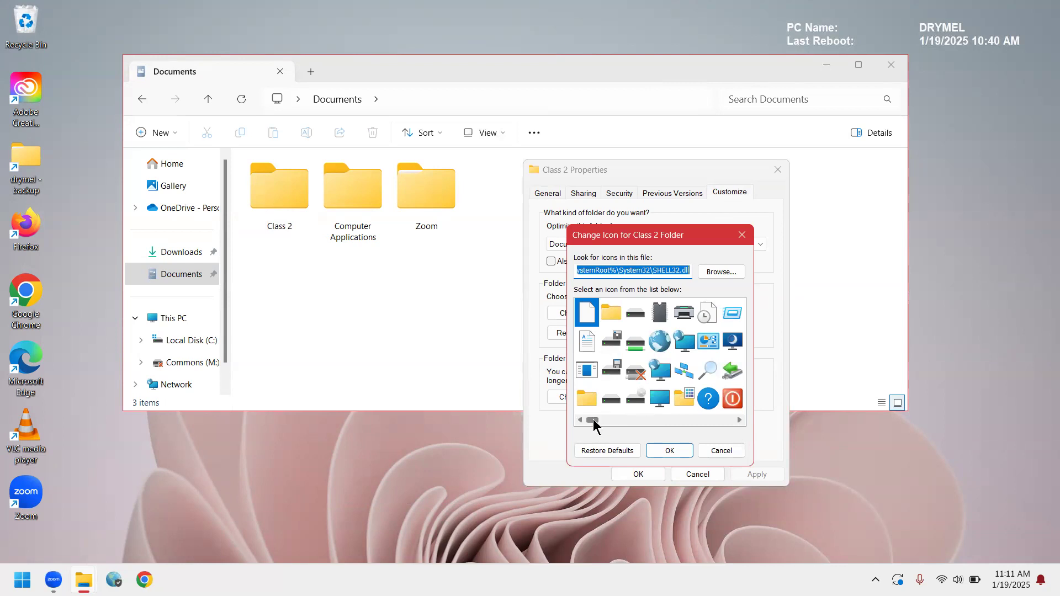
drag(593, 423, 605, 425)
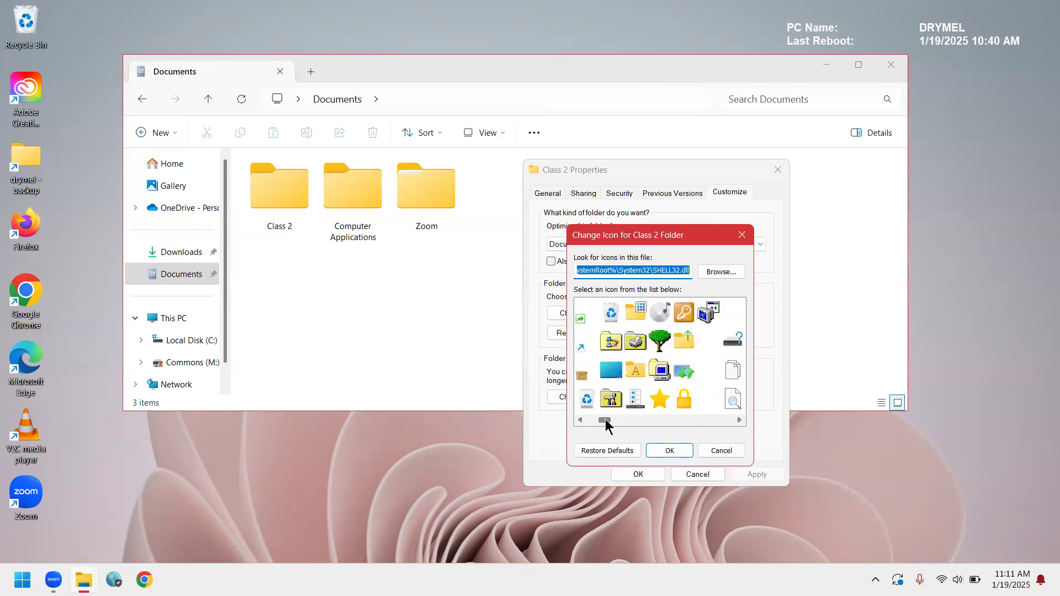
click(659, 409)
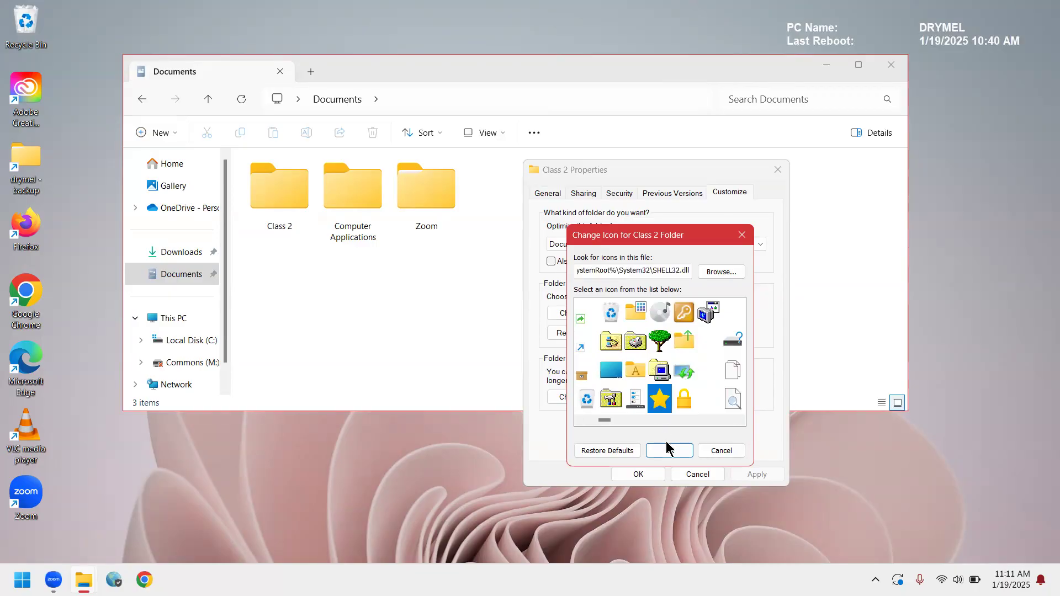
click(671, 456)
click(649, 474)
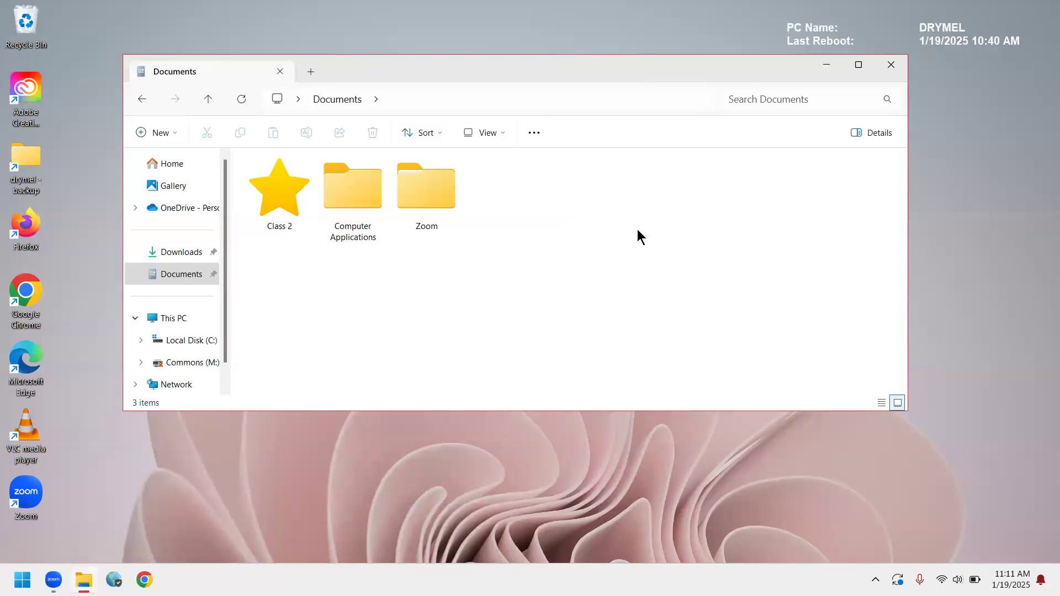
Change the Computer Applications folder's icon to the green tree and accept the folder properties.
click(346, 191)
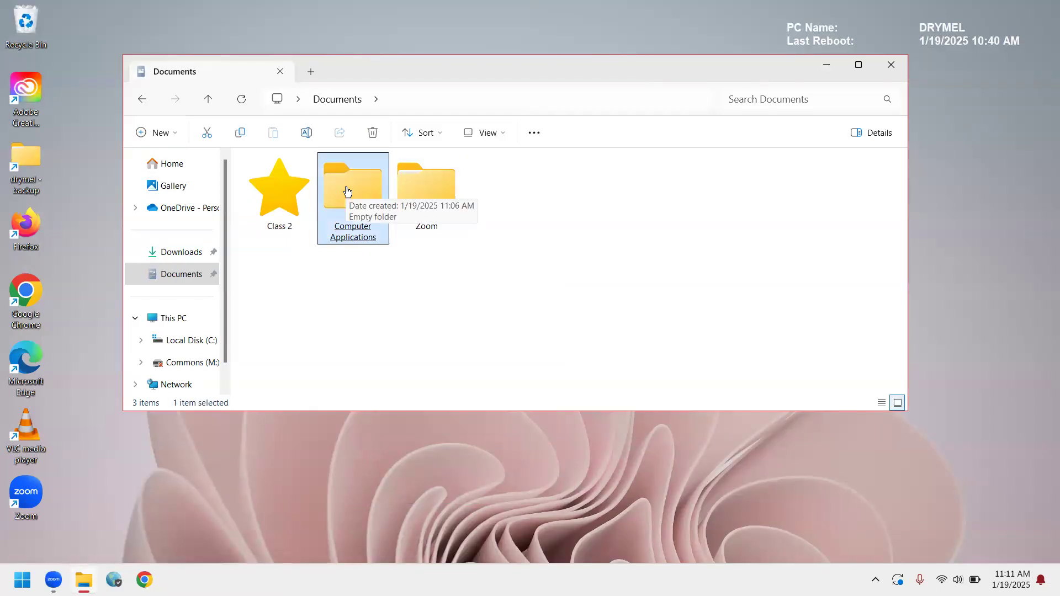
right_click(347, 191)
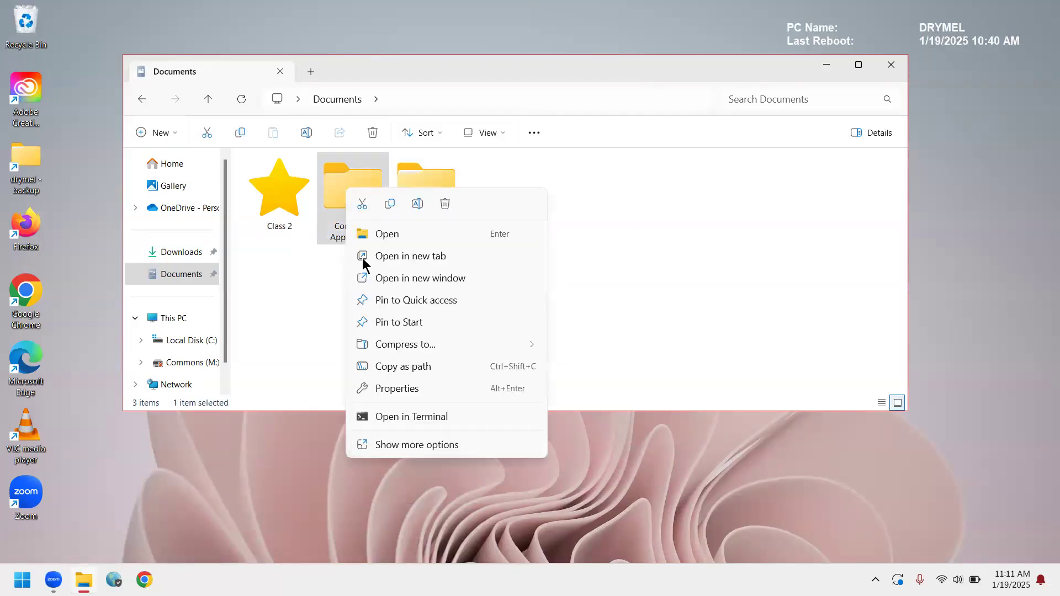
click(401, 388)
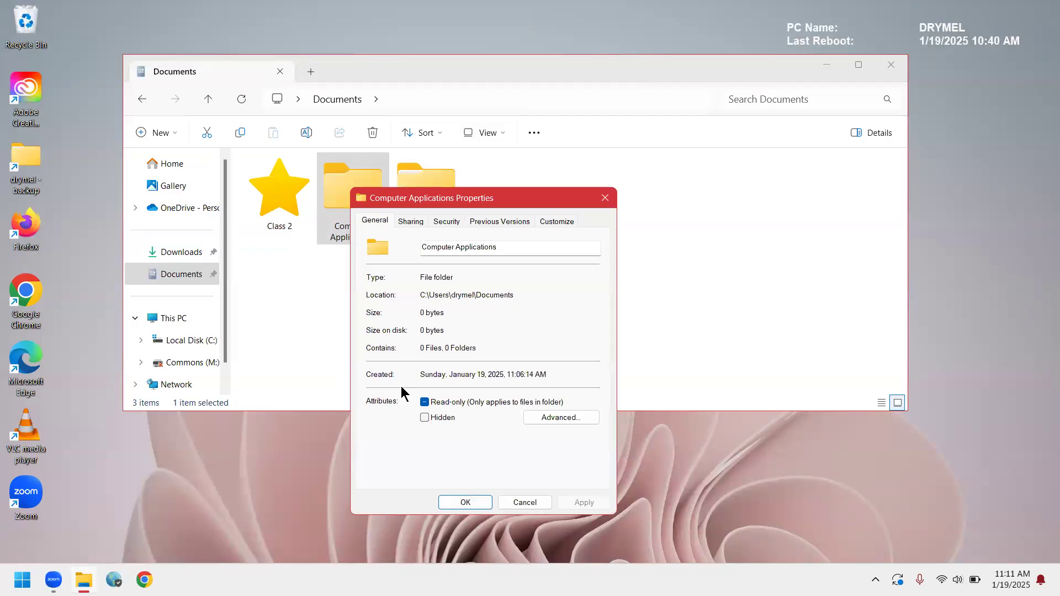
click(556, 220)
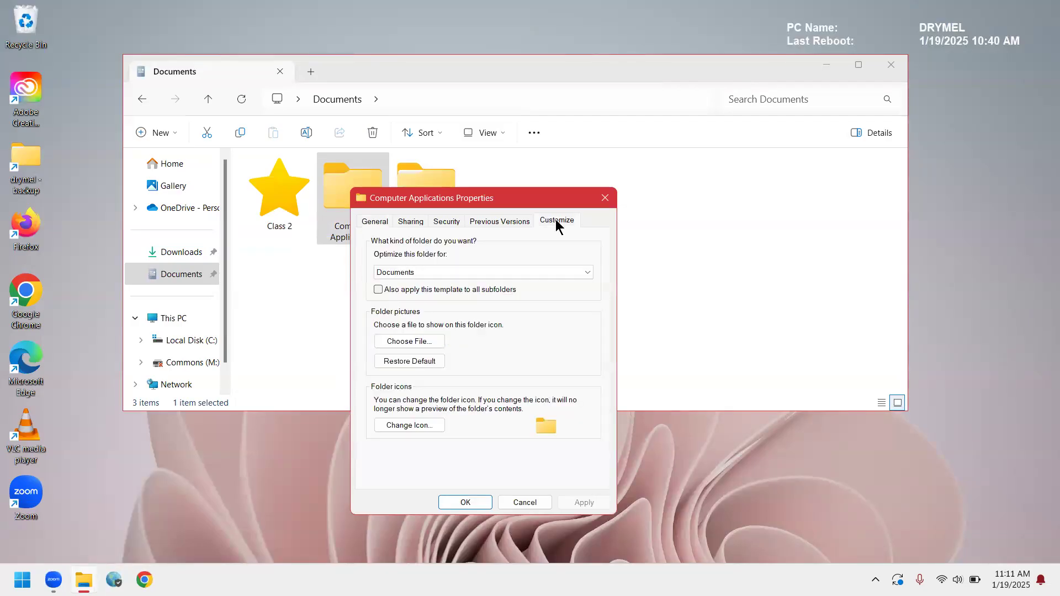
click(409, 425)
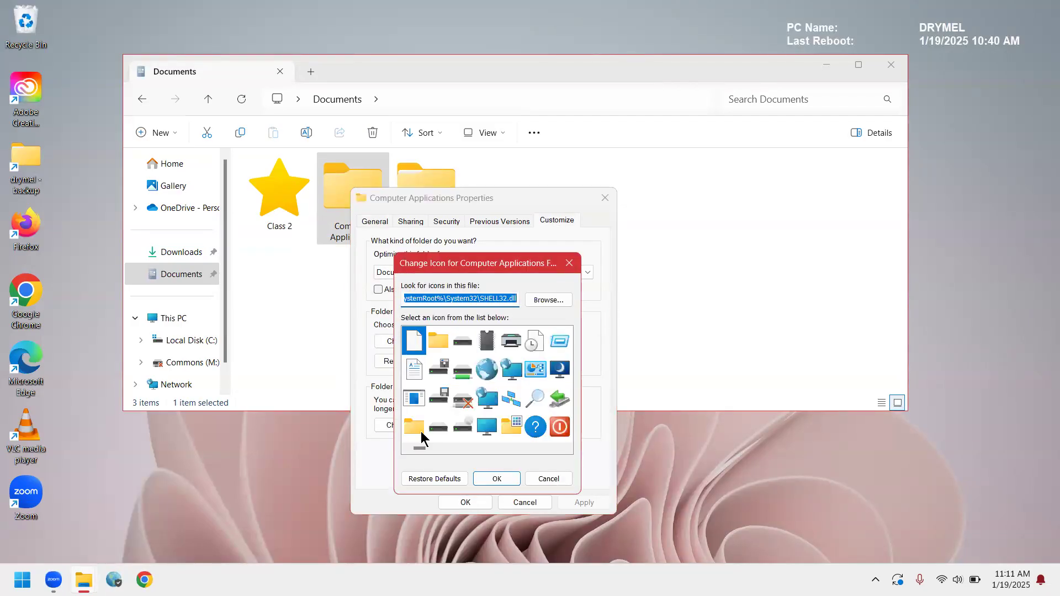
drag(424, 449, 443, 445)
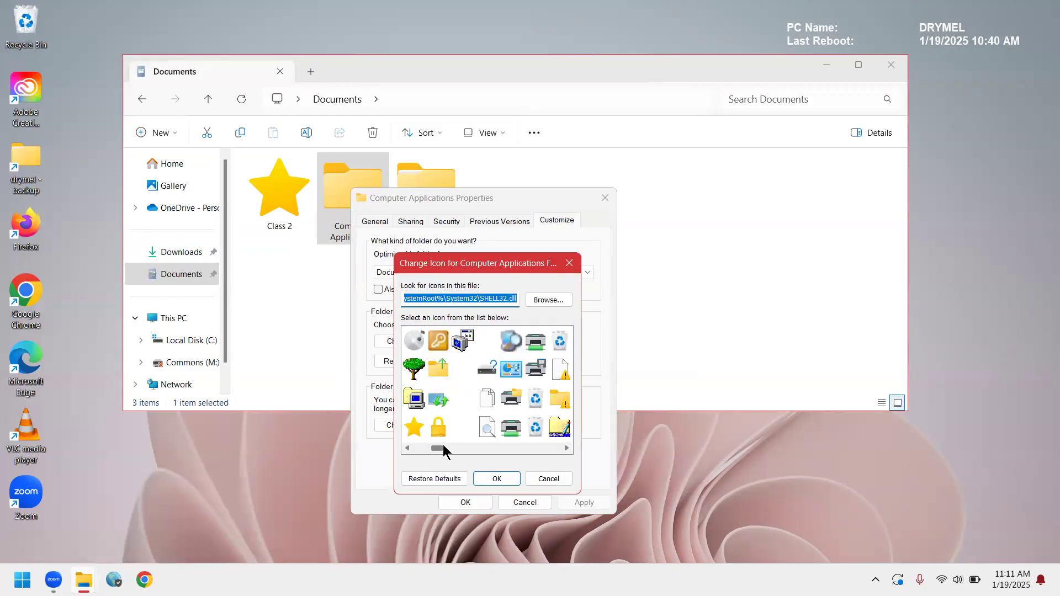
click(415, 368)
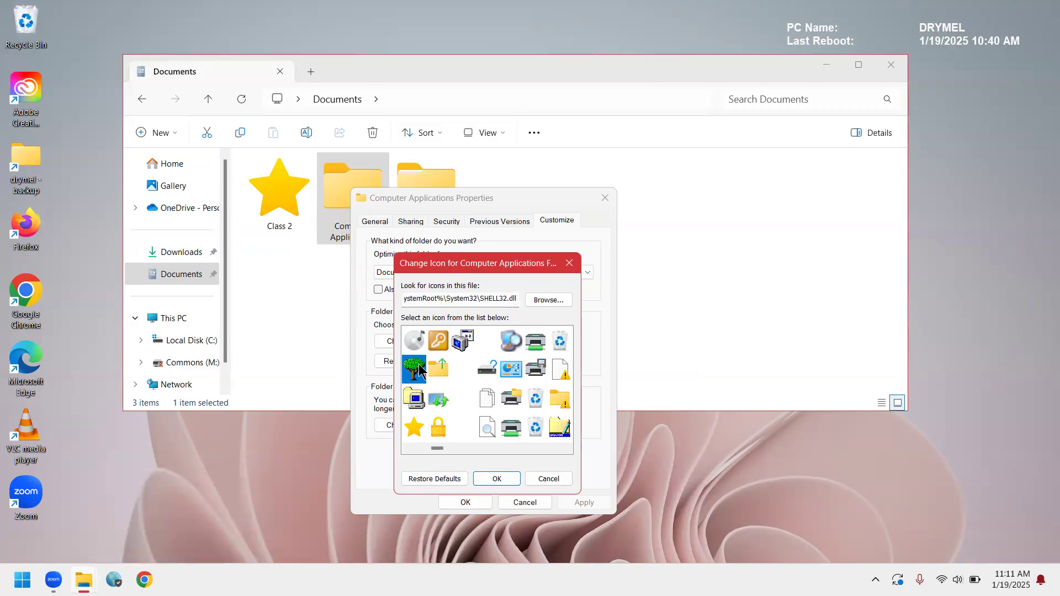
click(478, 501)
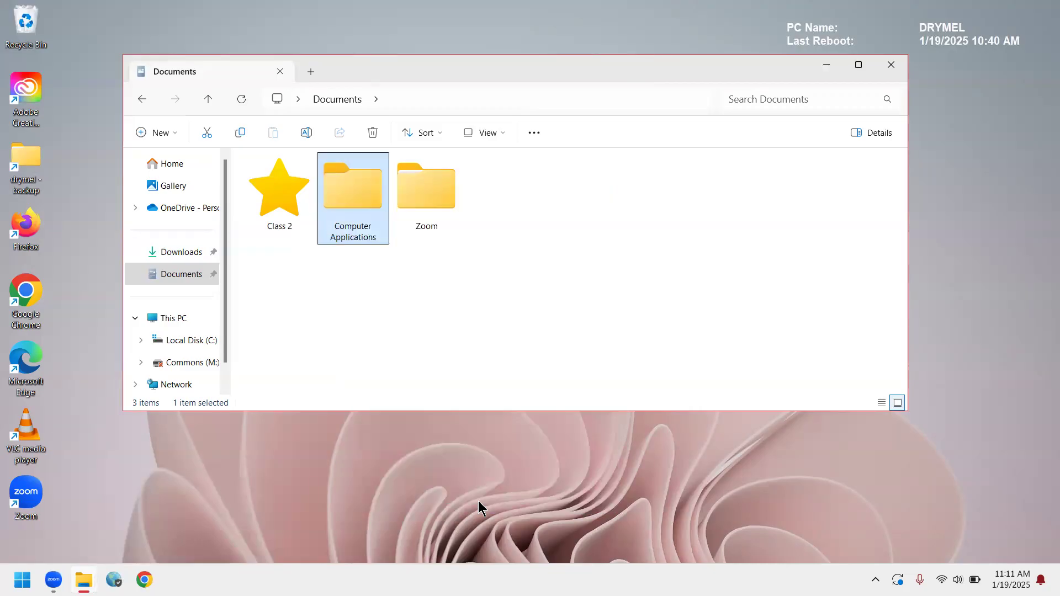
click(604, 324)
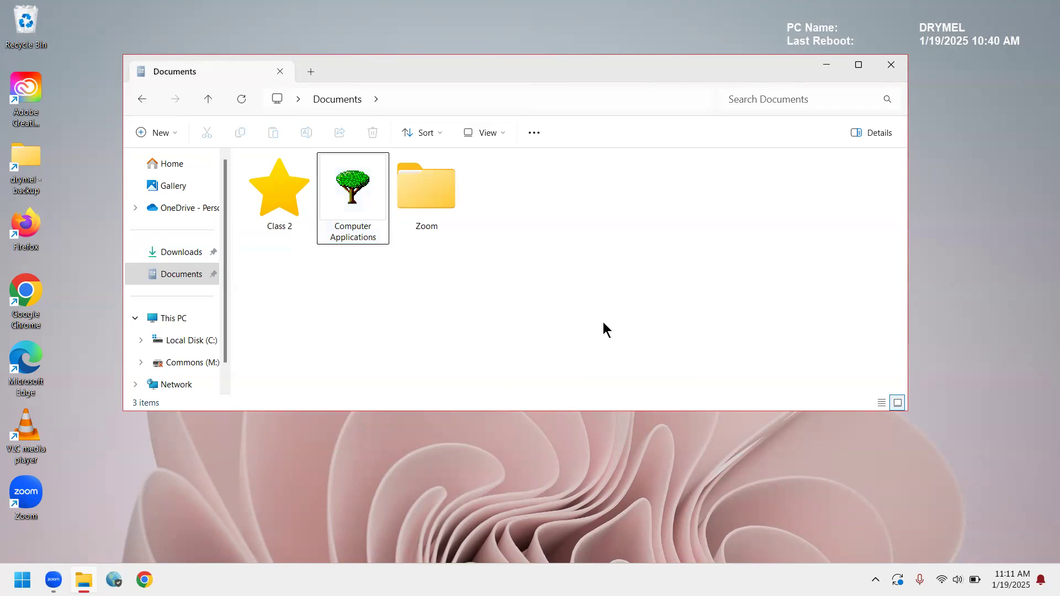
Restore the default icon of the Computer Applications folder, accept its properties, and close the Documents window.
click(350, 175)
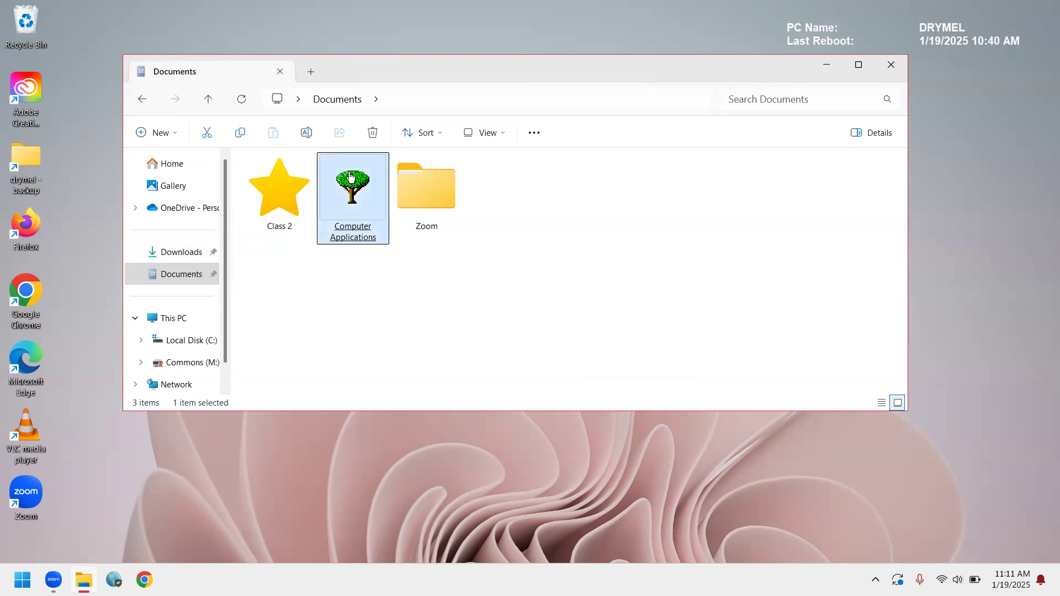
right_click(350, 175)
key(alt+Return)
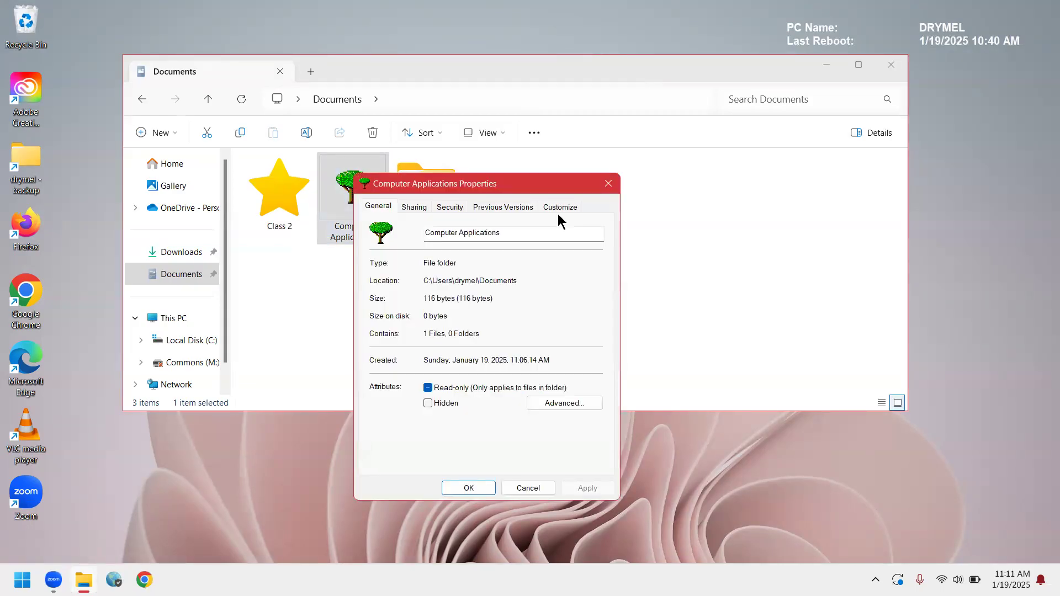
click(567, 208)
click(431, 412)
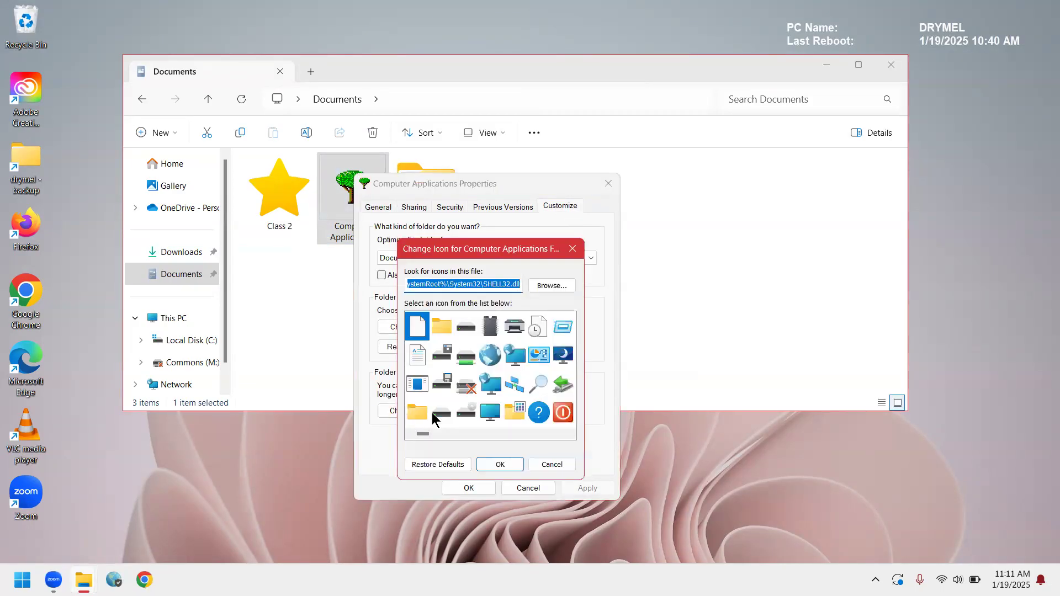
click(453, 466)
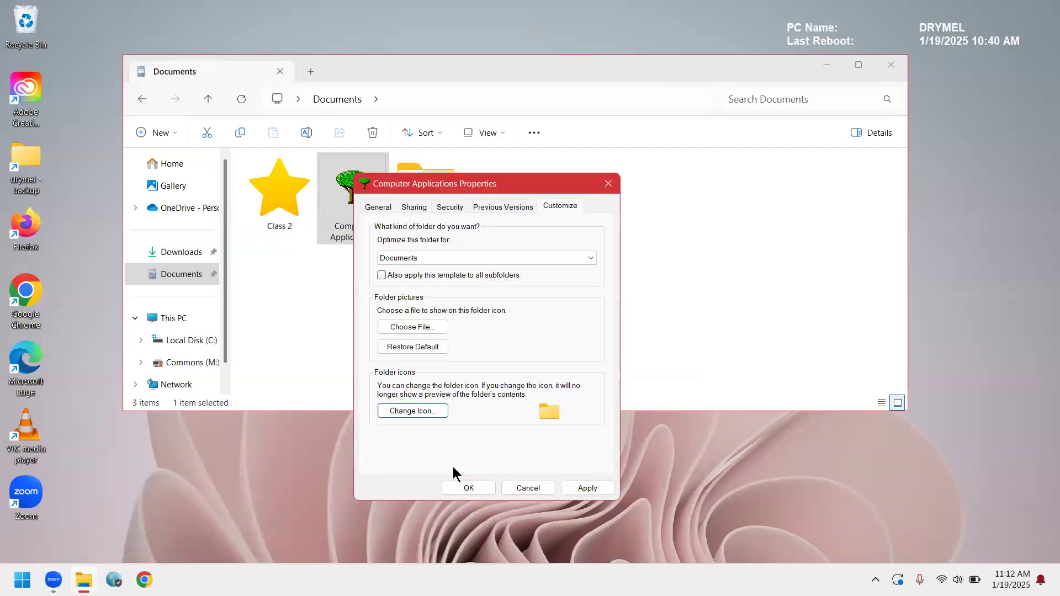
click(476, 488)
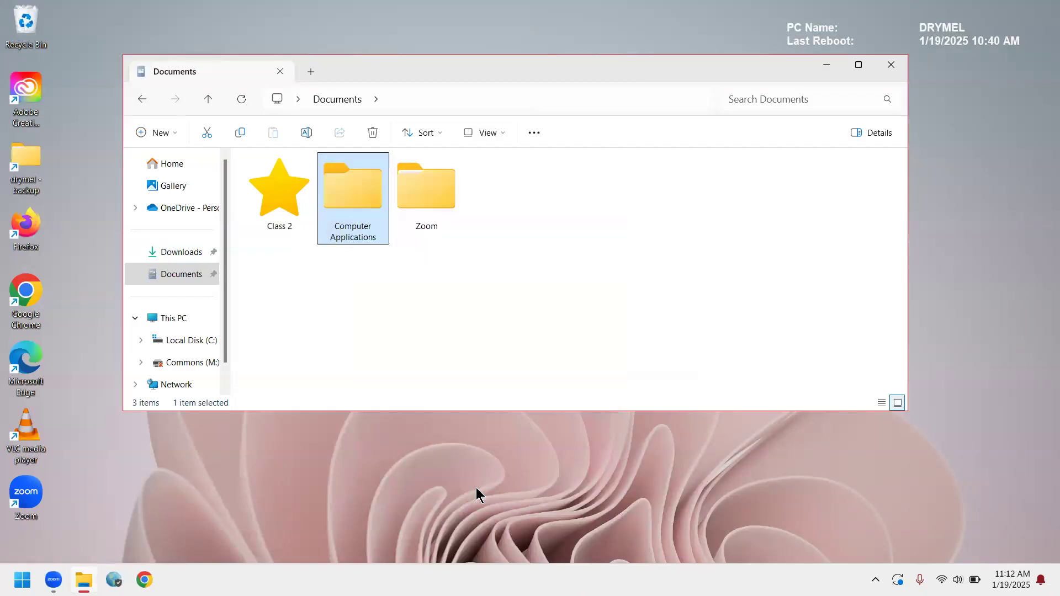
click(731, 299)
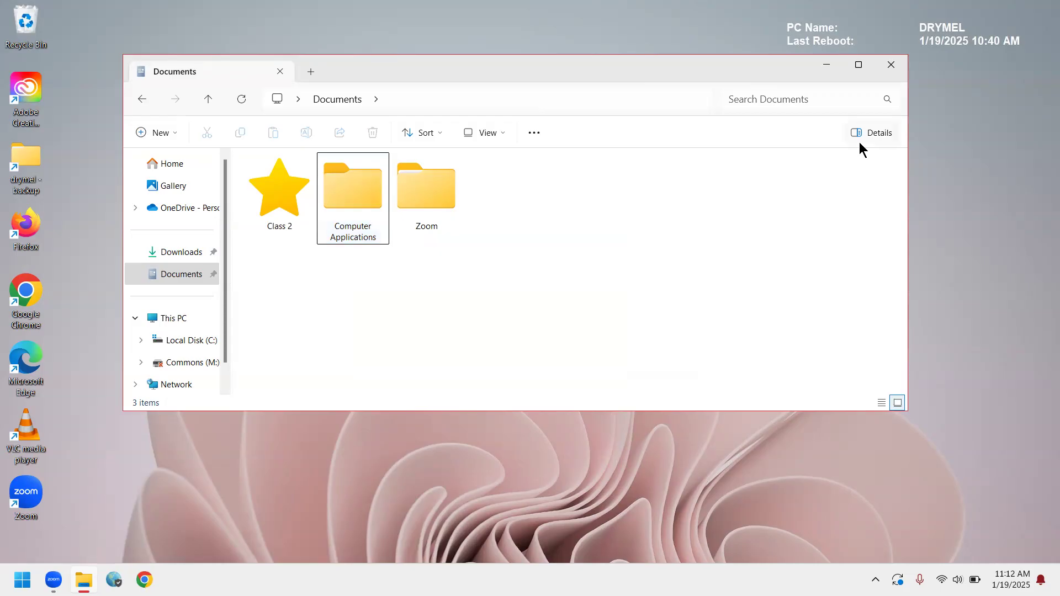
click(898, 68)
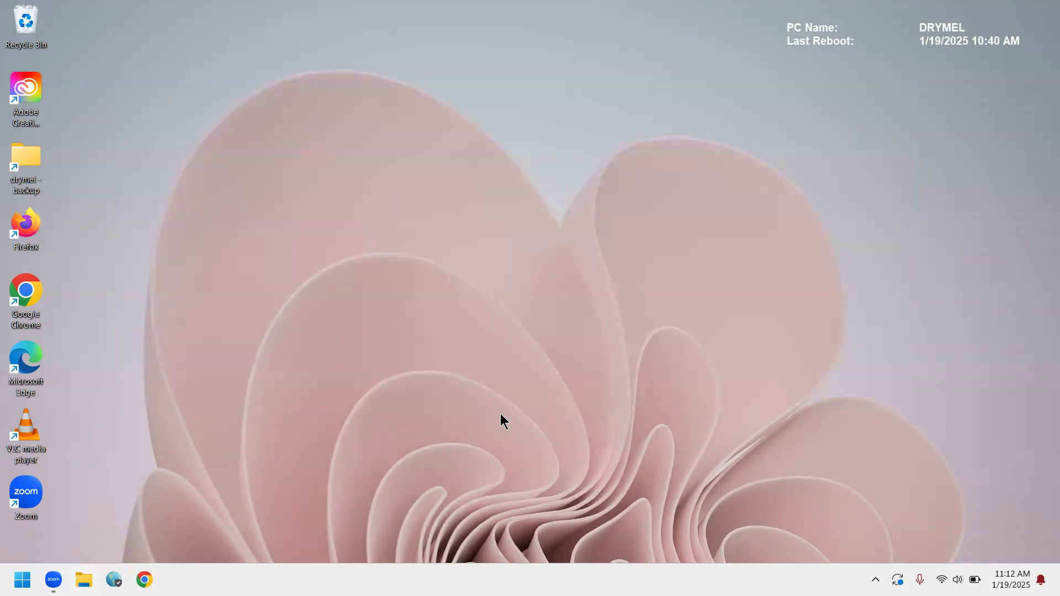